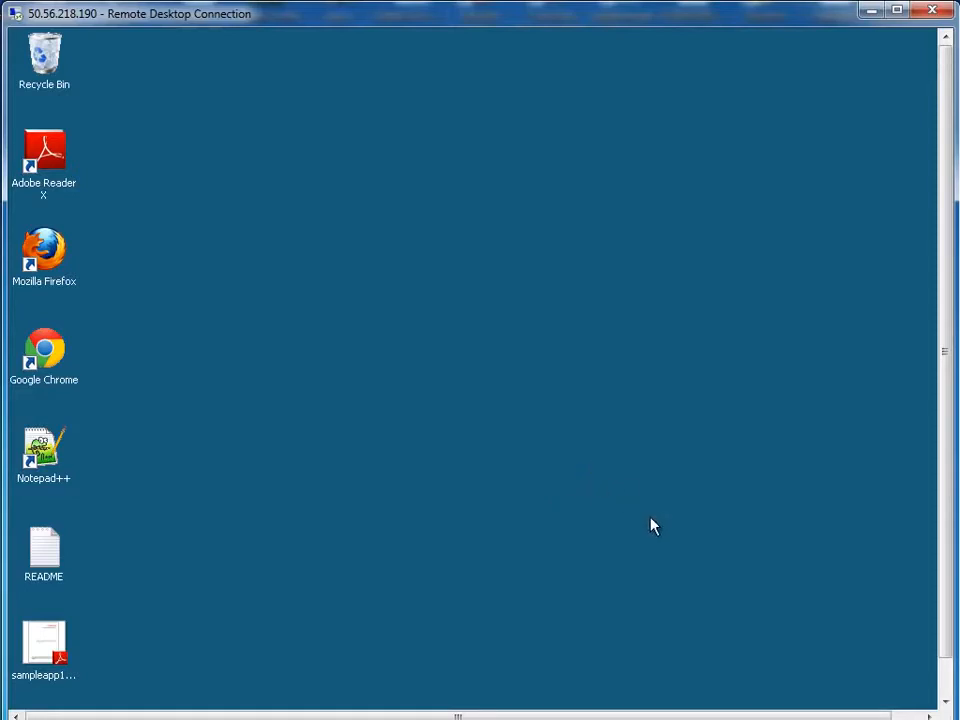
Step: Bring the remote taskbar into view and launch Command Prompt from the Start menu
left_click_drag(954, 556, 951, 600)
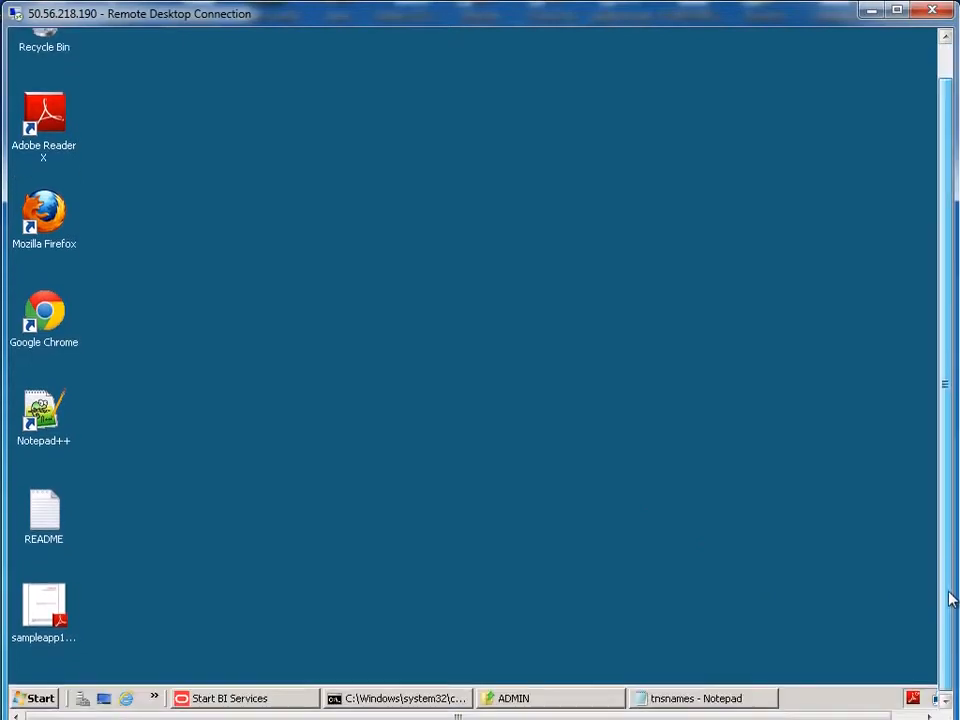
left_click(50, 698)
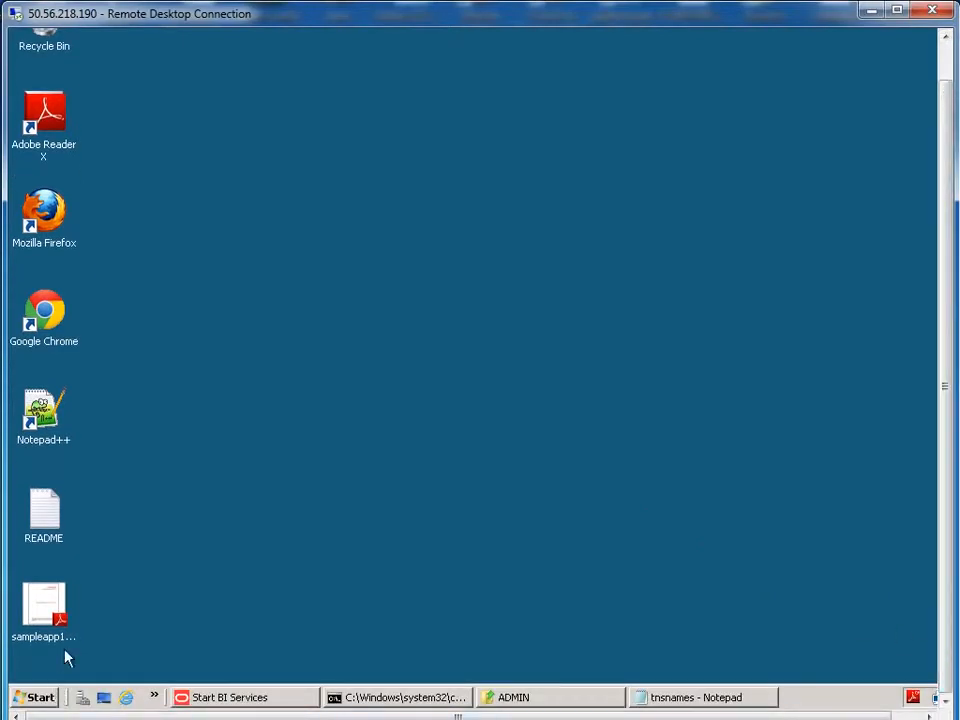
left_click(94, 273)
Step: Start sqlplus as the bisample user and log in with its password
type("sqlplu")
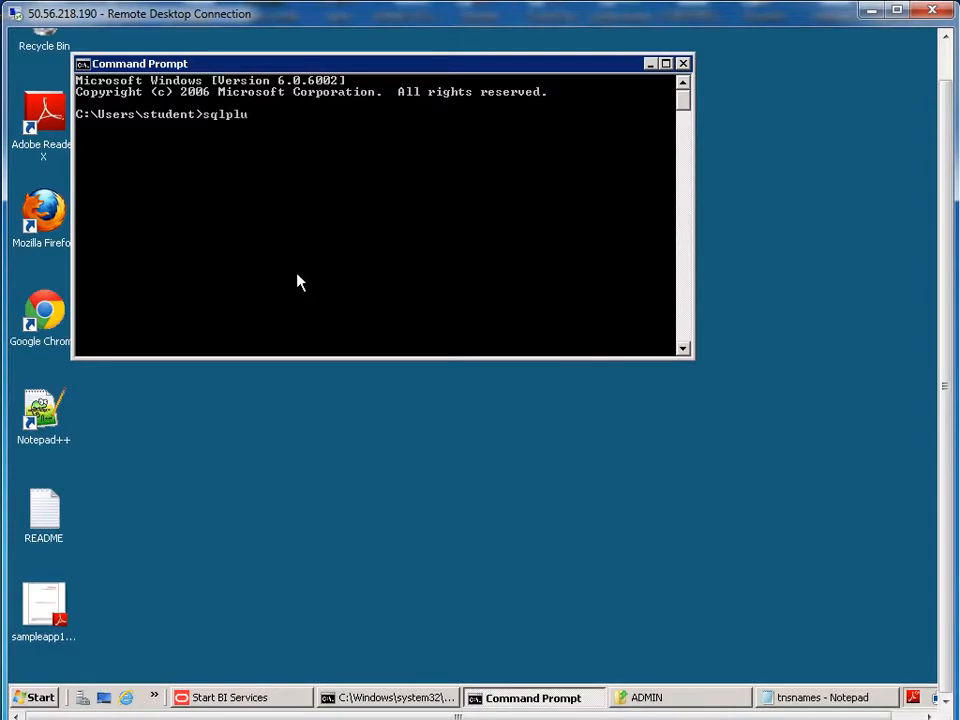
type("s bisample")
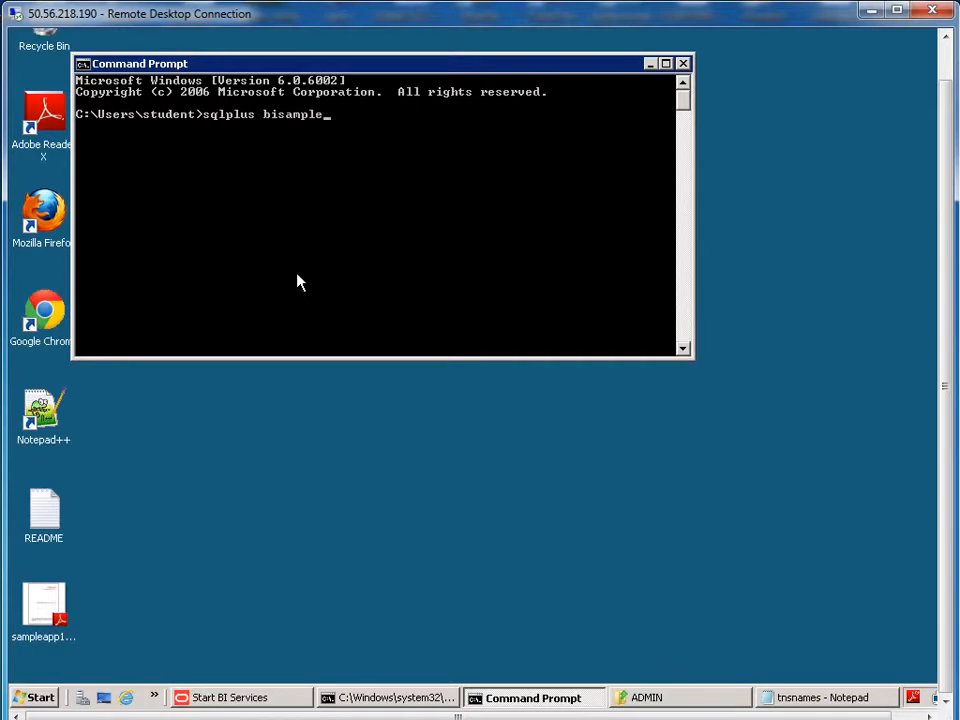
key("Return")
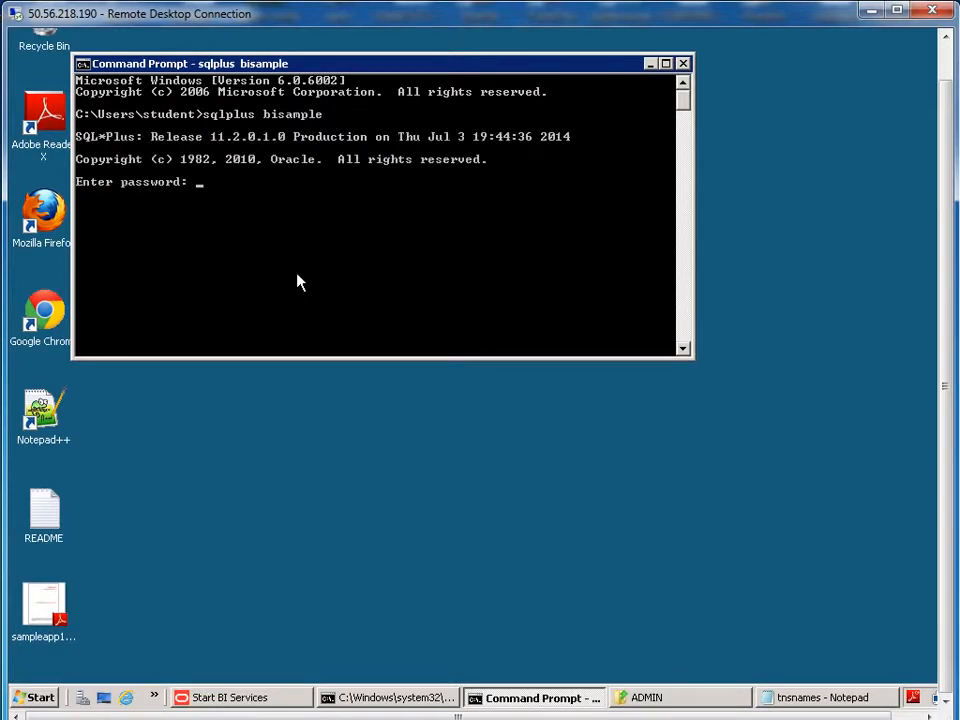
key("Return")
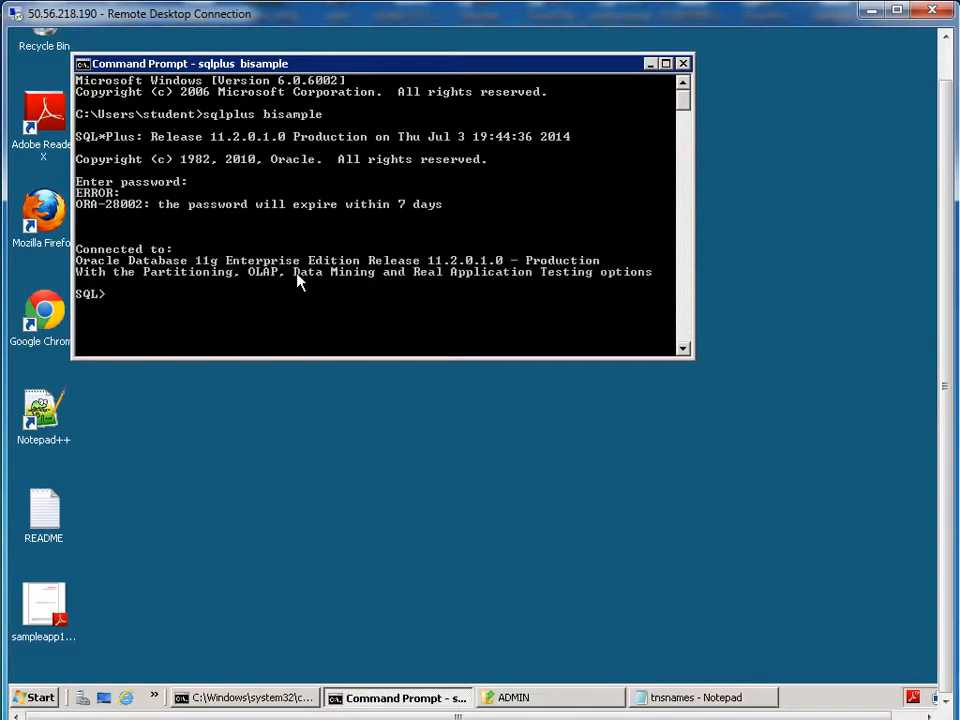
Step: Enlarge the console and run 'select table_name from user_tables order by 1;'
left_click_drag(945, 285, 943, 240)
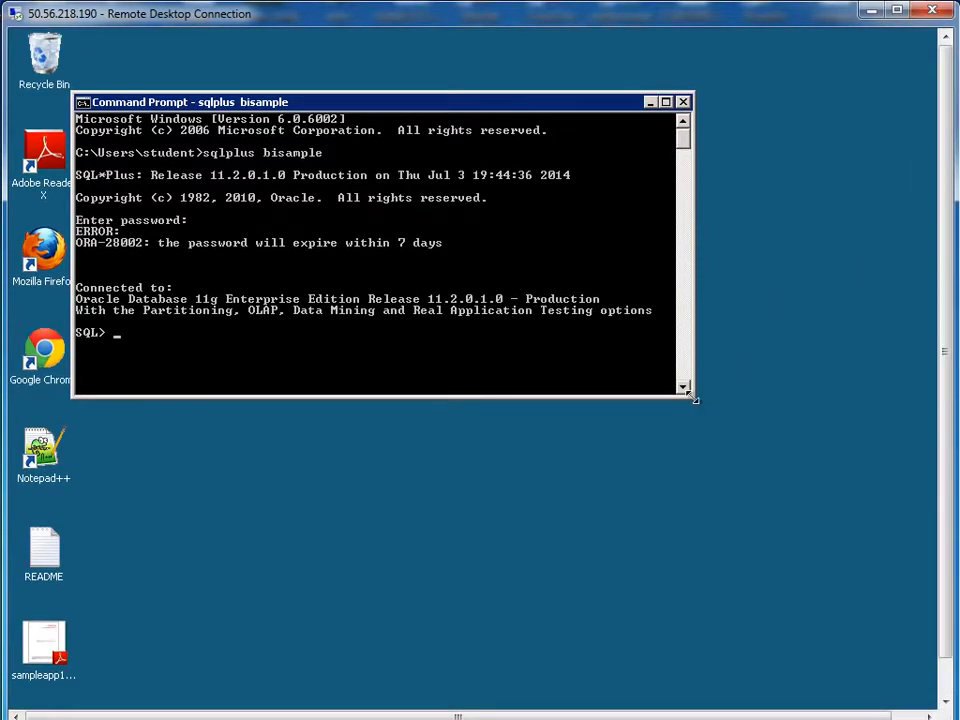
left_click_drag(692, 398, 711, 680)
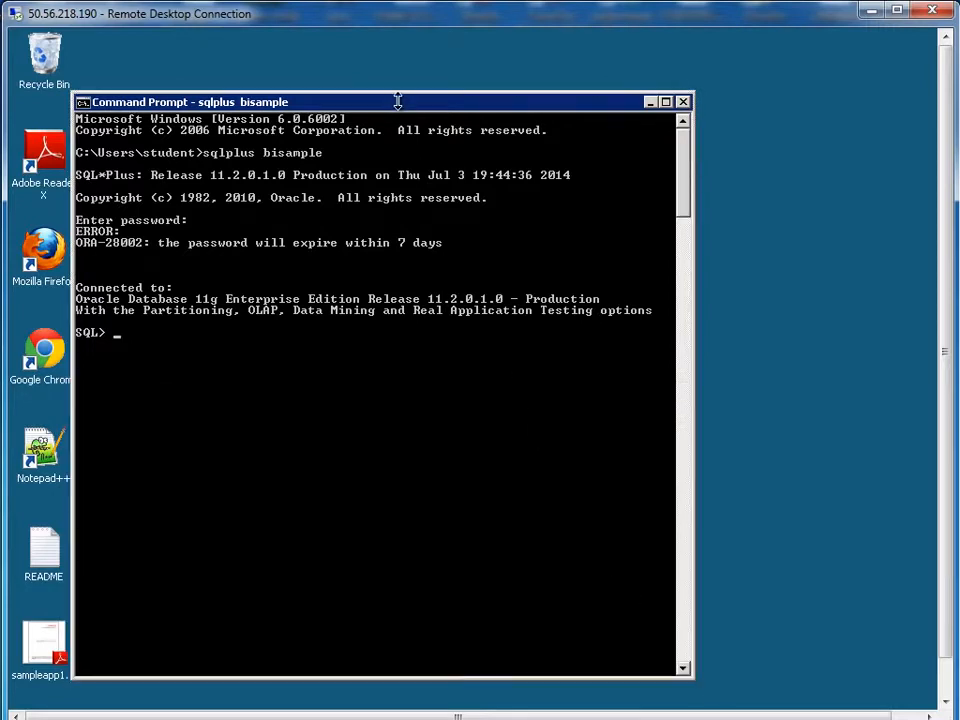
left_click(445, 230)
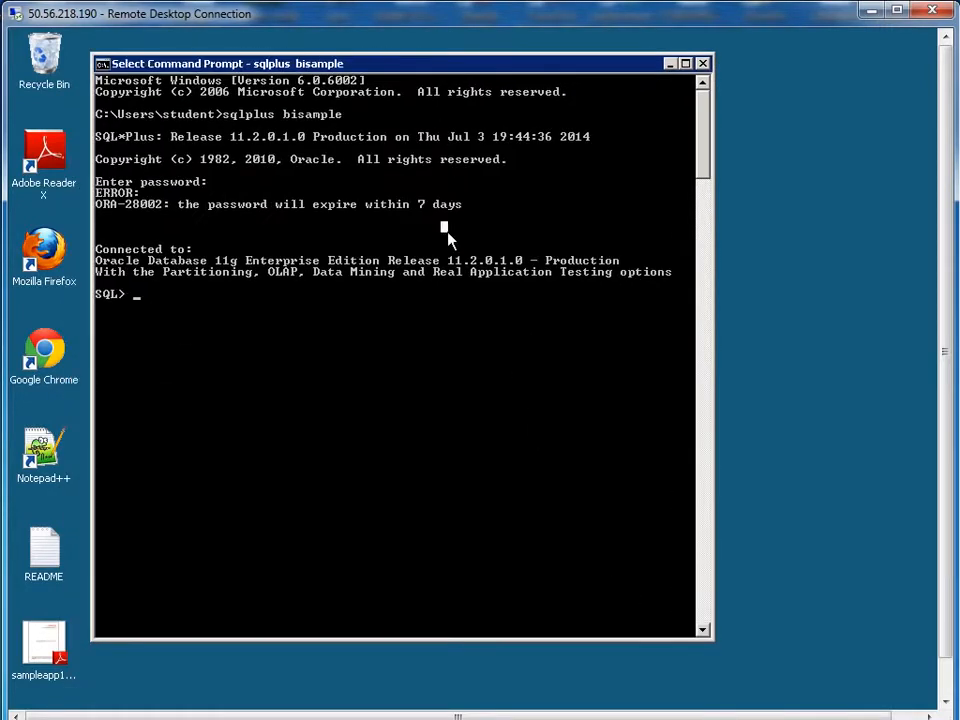
type("select table")
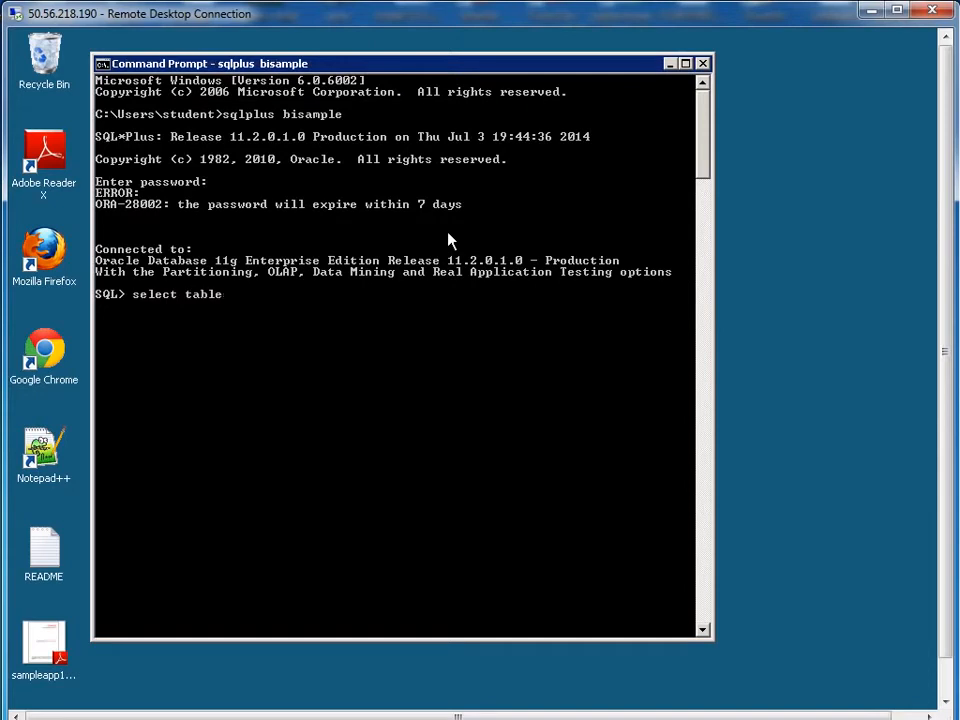
type("_name from user_tables")
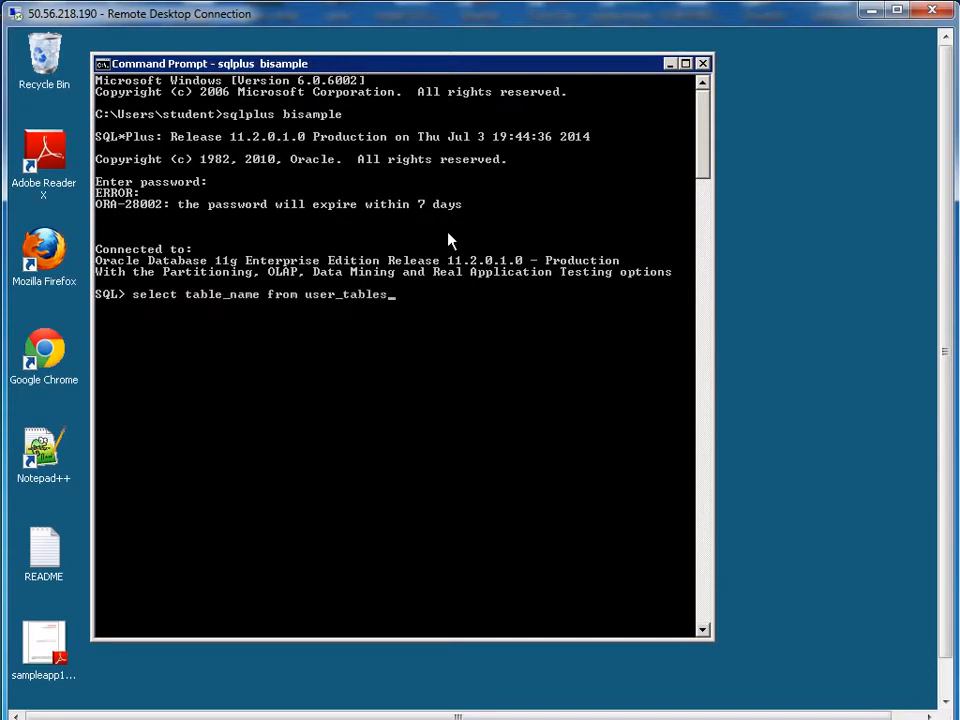
type(" order by 1;")
key("Return")
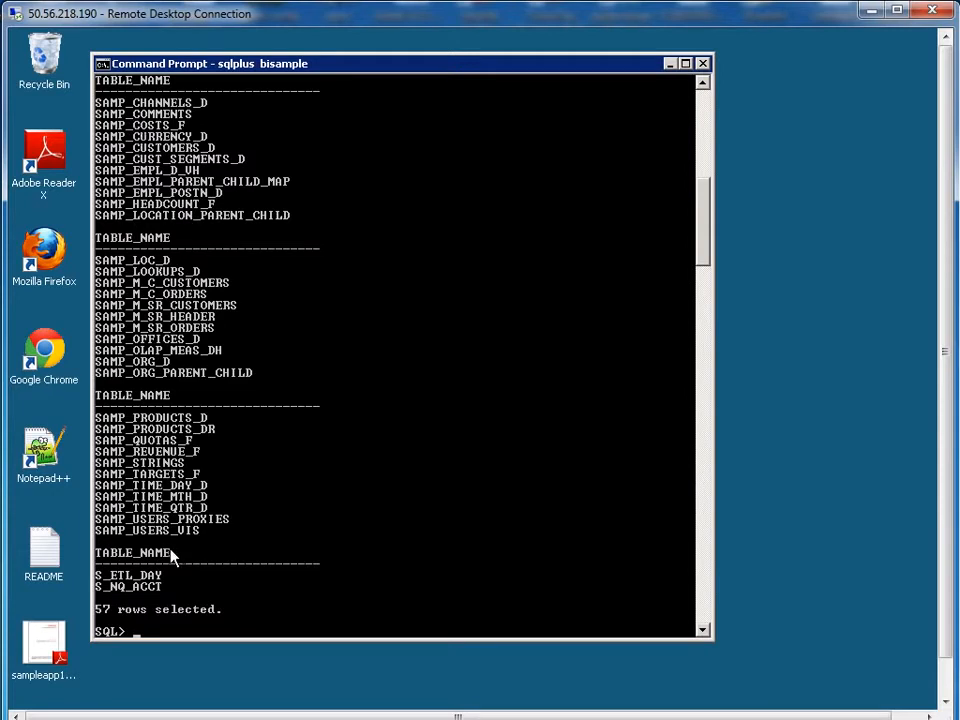
left_click_drag(97, 486, 209, 492)
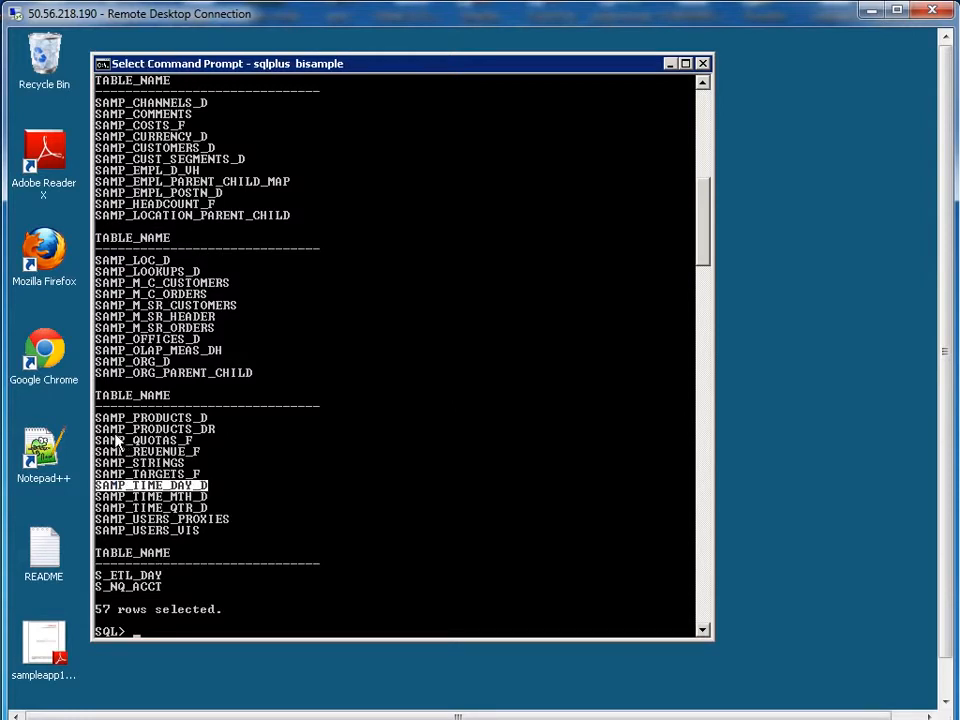
left_click_drag(97, 418, 208, 422)
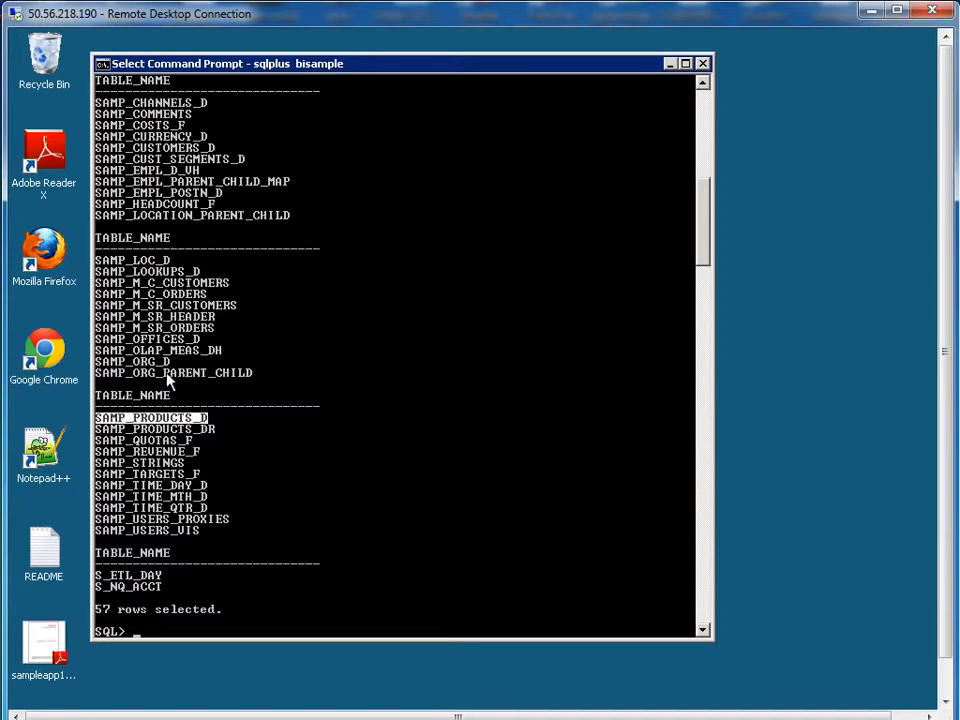
left_click_drag(99, 341, 201, 340)
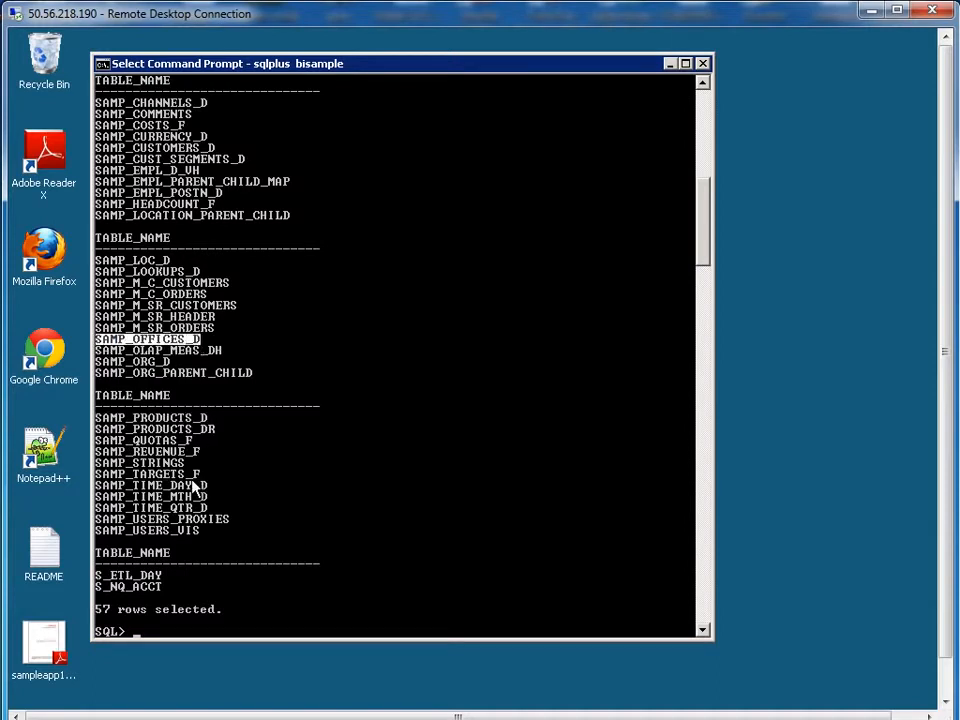
left_click_drag(97, 452, 200, 452)
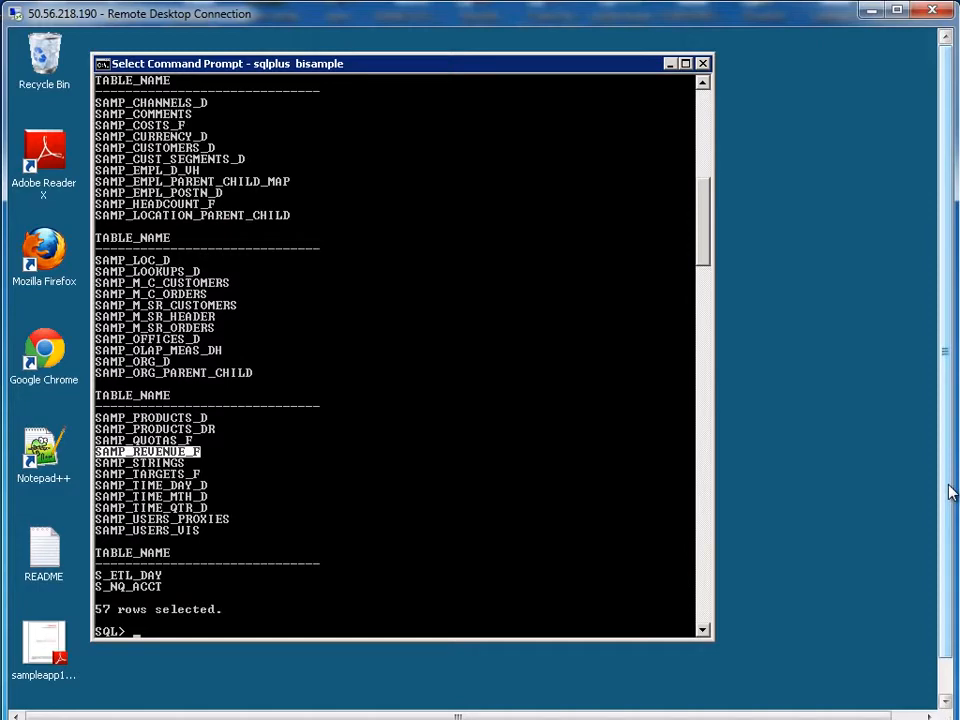
left_click_drag(950, 492, 950, 534)
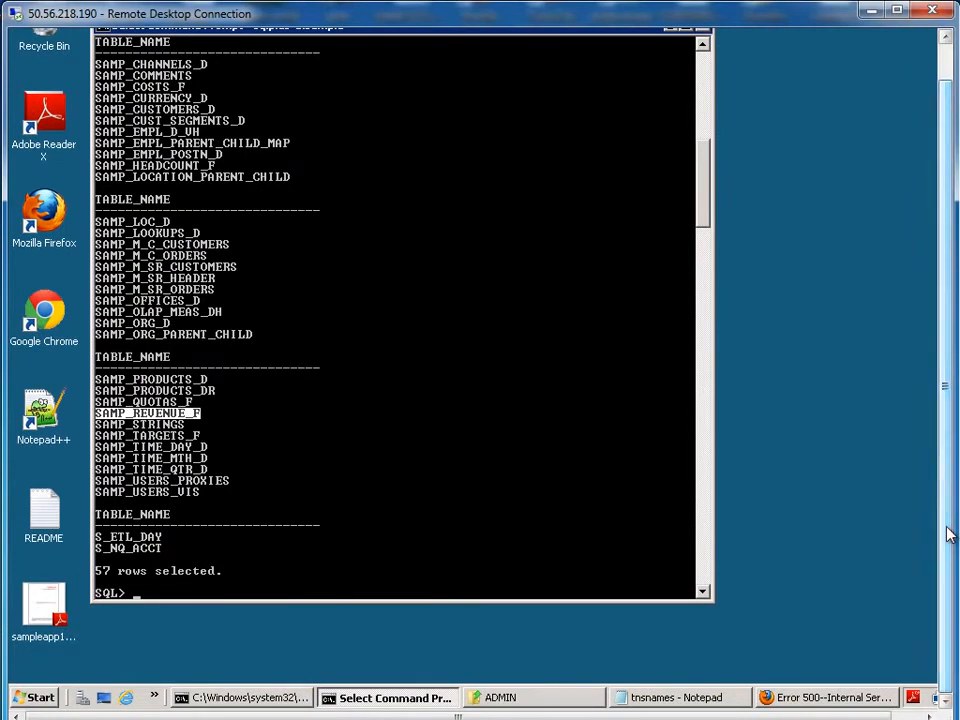
Step: Launch BI Administration from Oracle Business Intelligence in All Programs and start File > New Repository
left_click(36, 700)
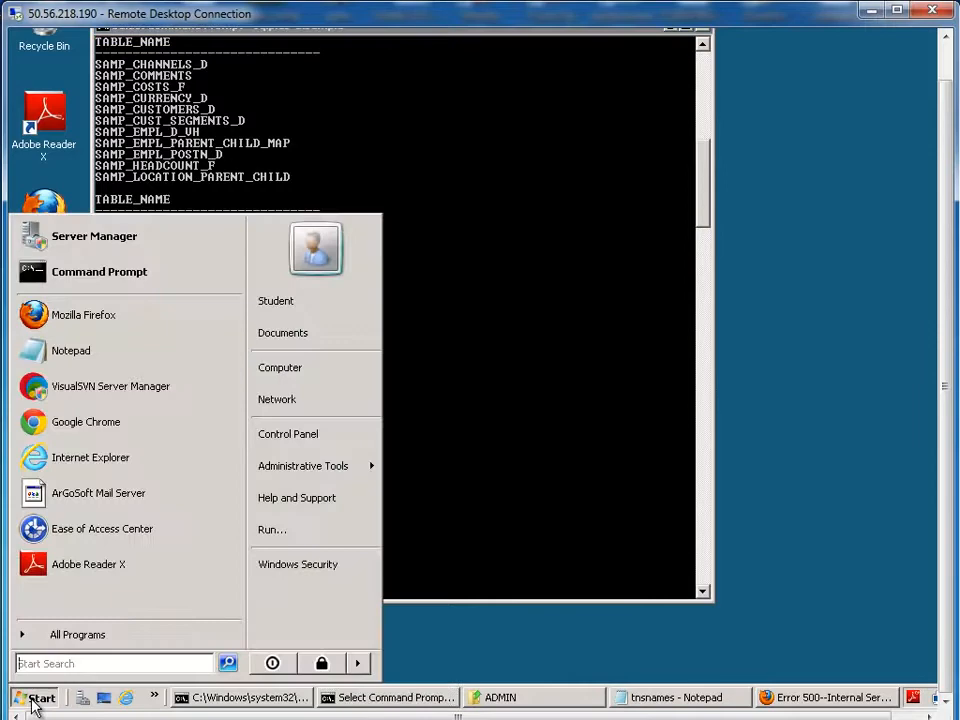
left_click(62, 634)
left_click(73, 479)
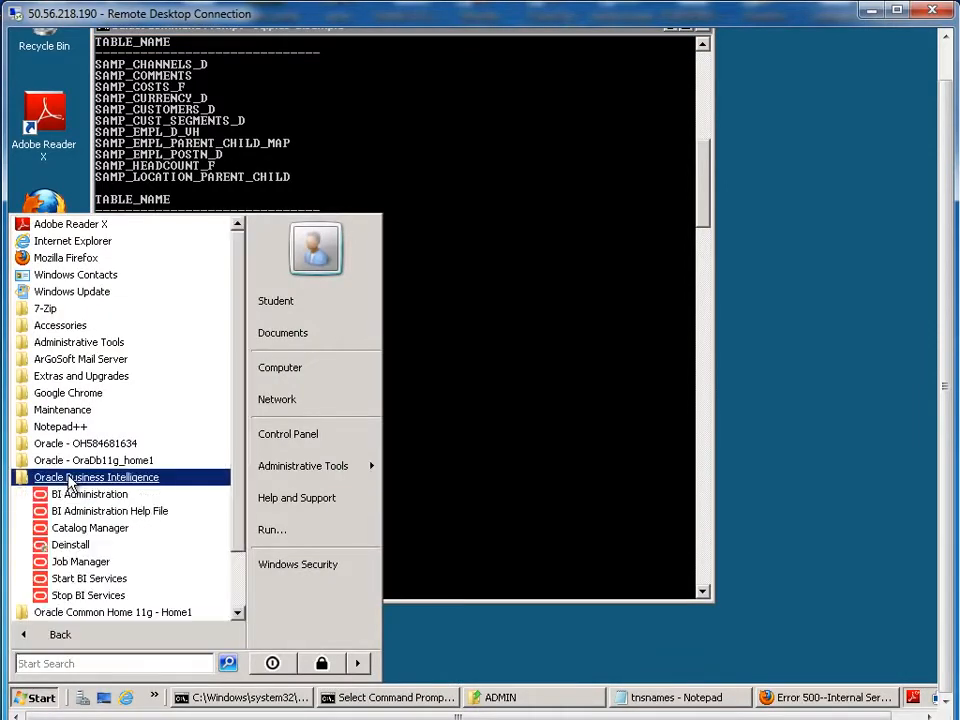
left_click(73, 495)
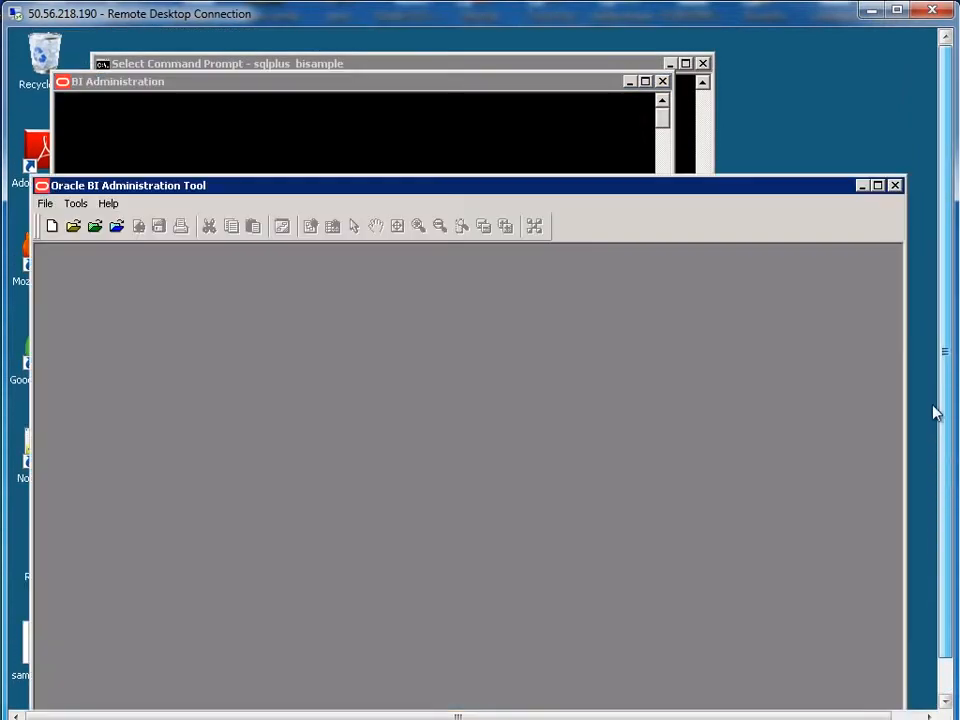
left_click(45, 203)
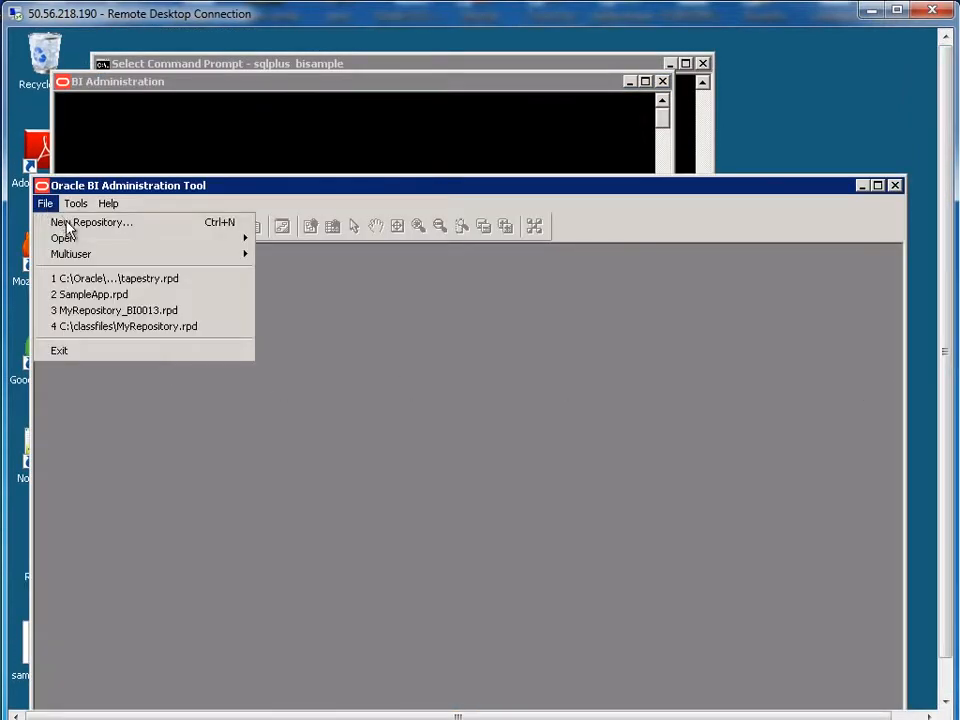
left_click(69, 224)
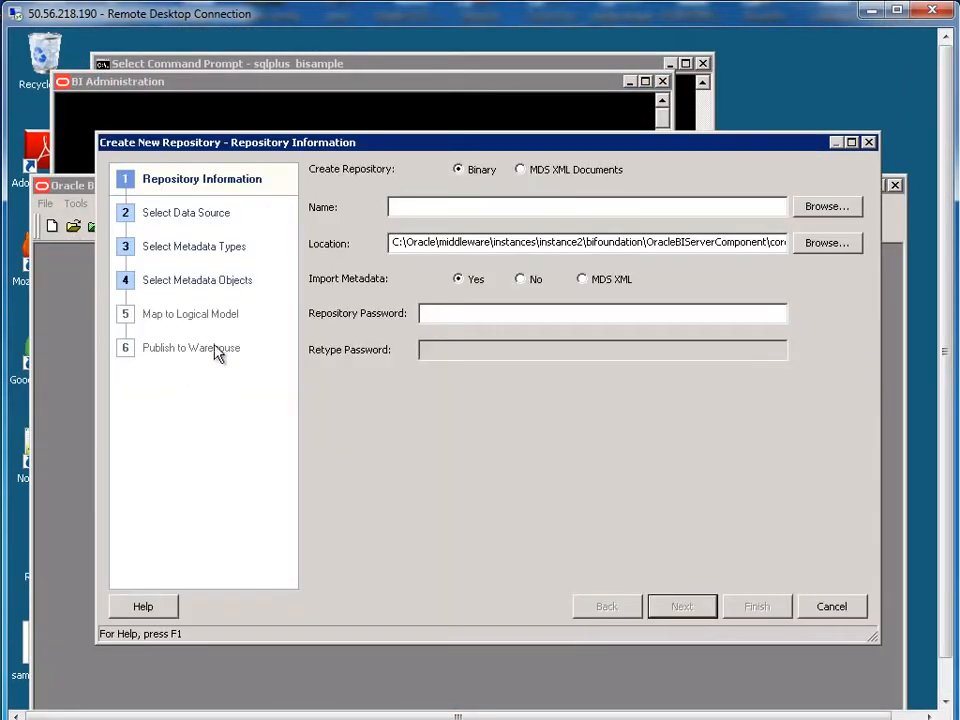
Step: Create a myfiles folder on C: and save the new repository there as sample_repo.rpd
left_click(843, 209)
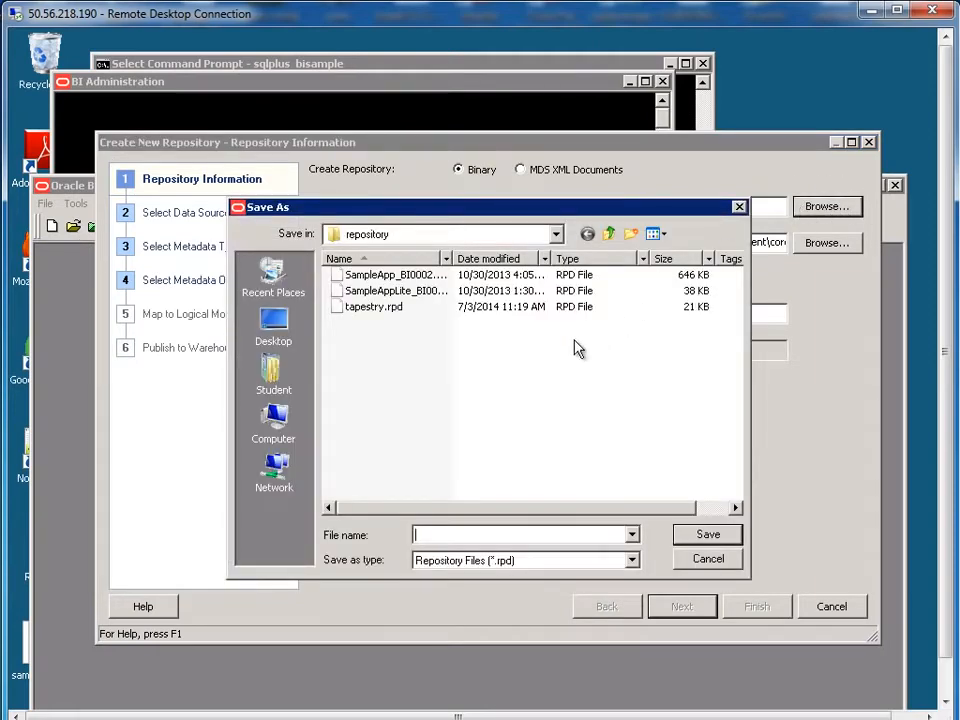
left_click(531, 241)
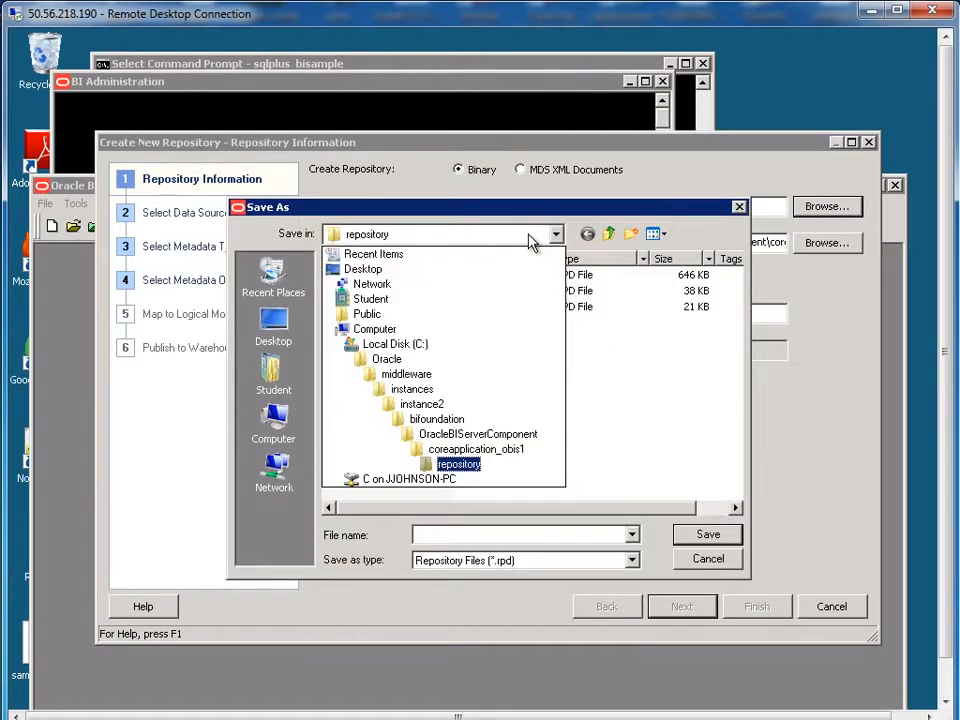
left_click(410, 344)
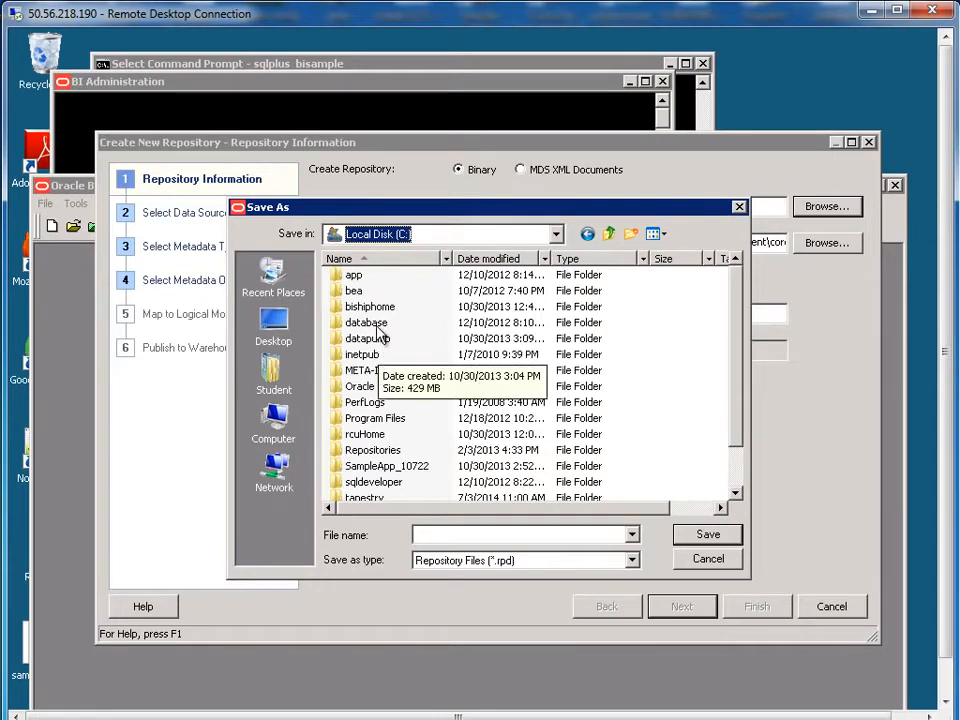
left_click(631, 233)
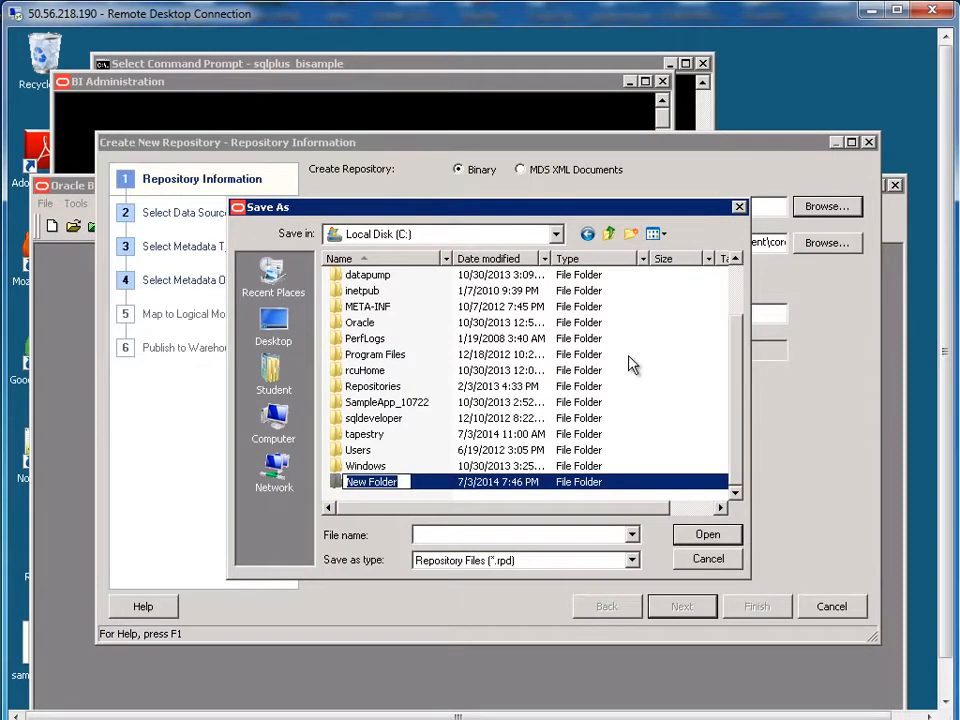
type("myfiles")
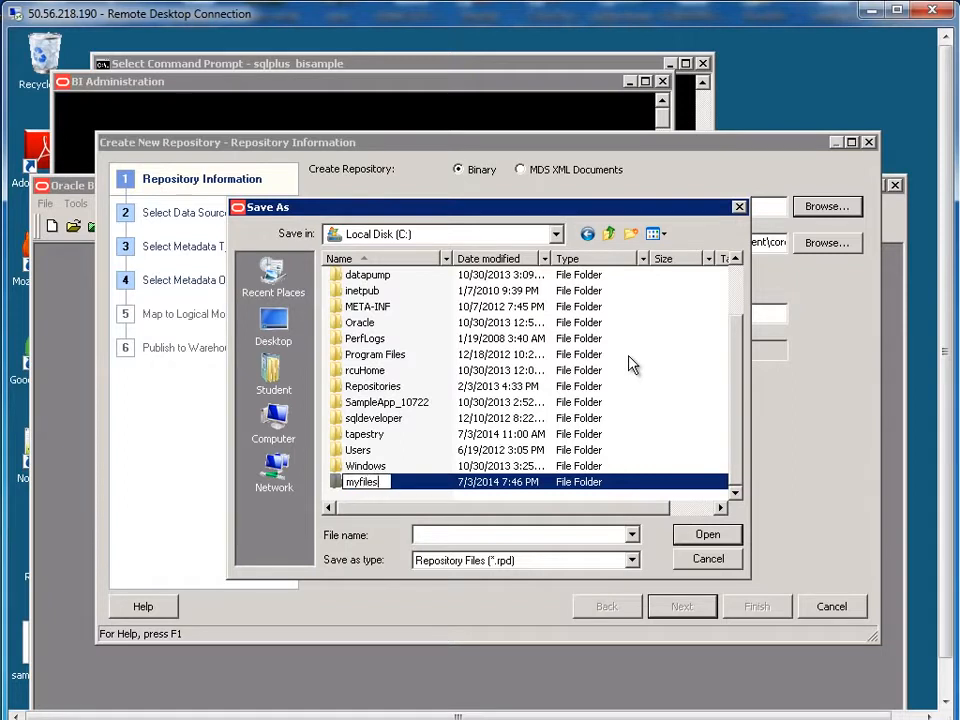
key("Return")
key("Return")
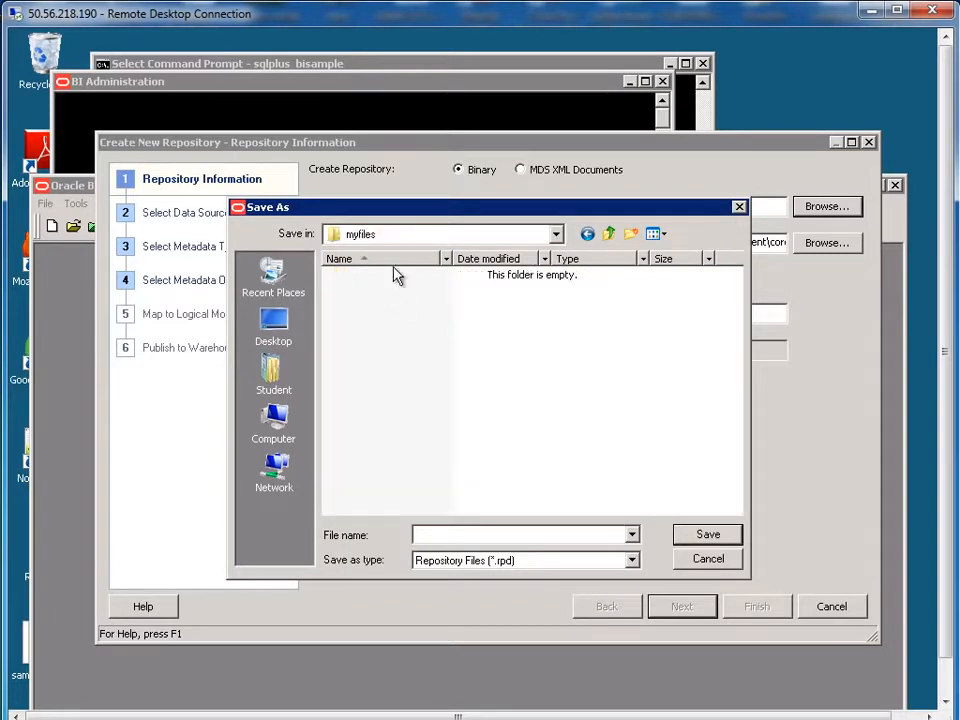
left_click(509, 534)
type("sample_repo")
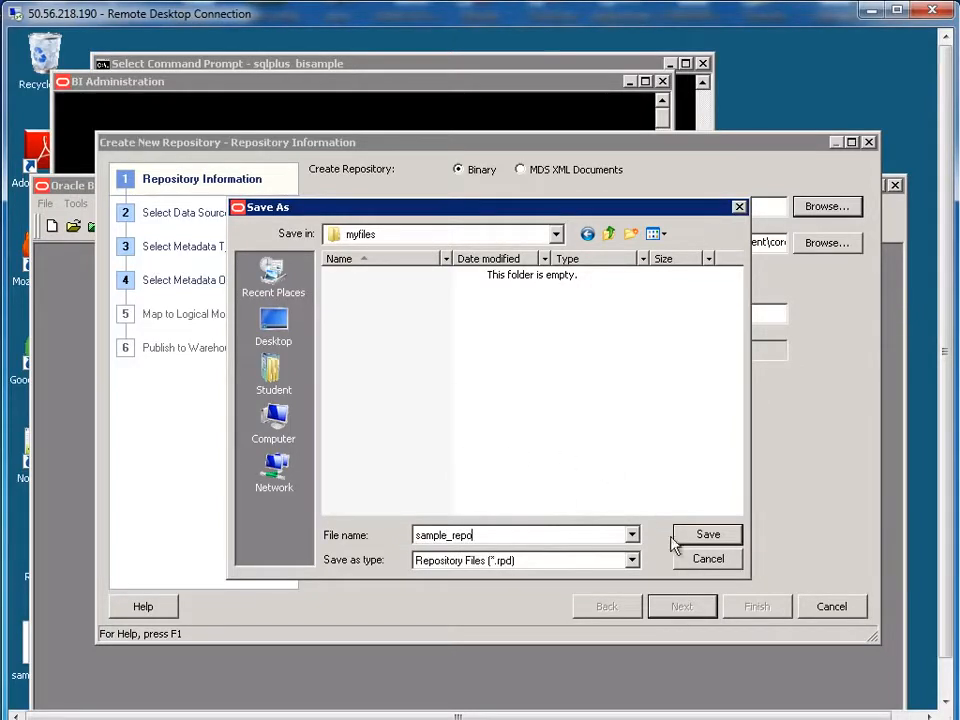
left_click(707, 534)
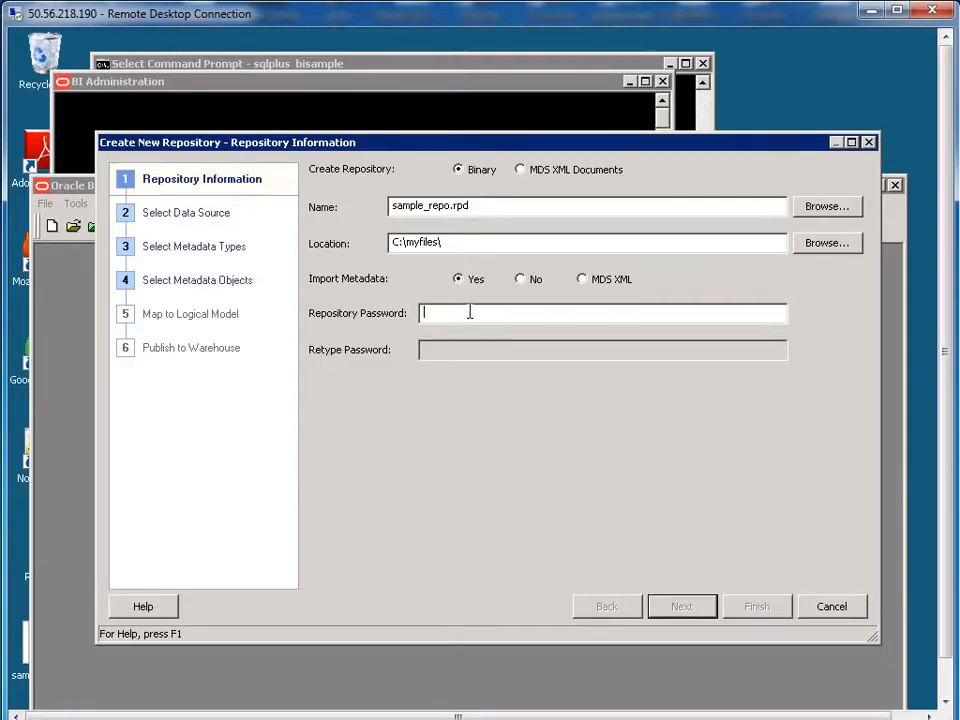
Step: Enter and retype the repository password, then proceed to data source selection
type("Admin123")
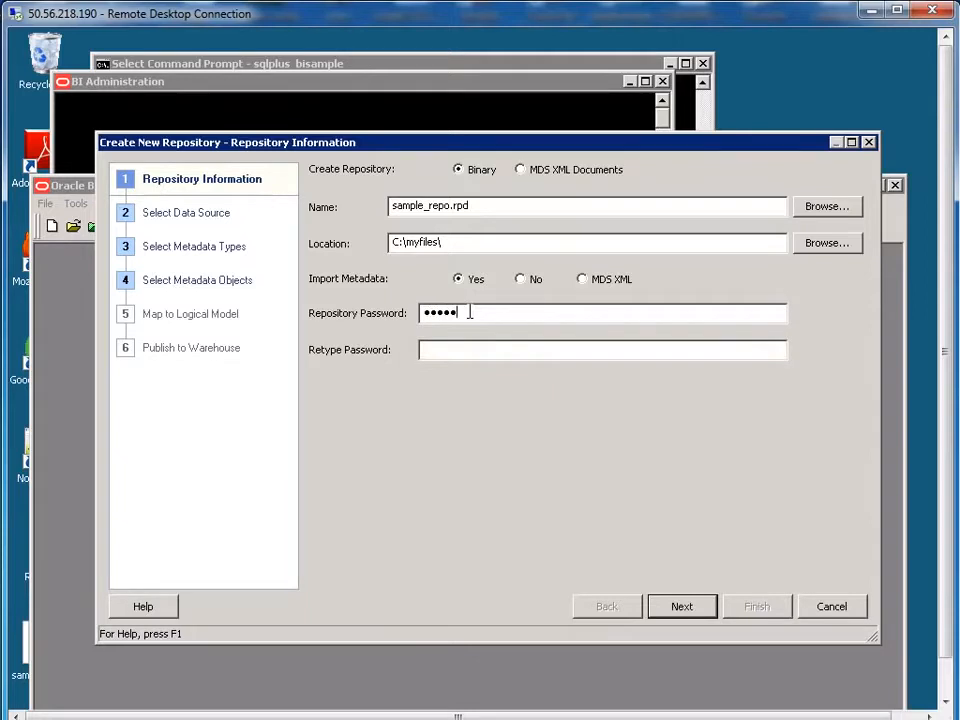
key("Tab")
type("Admin123")
left_click(695, 610)
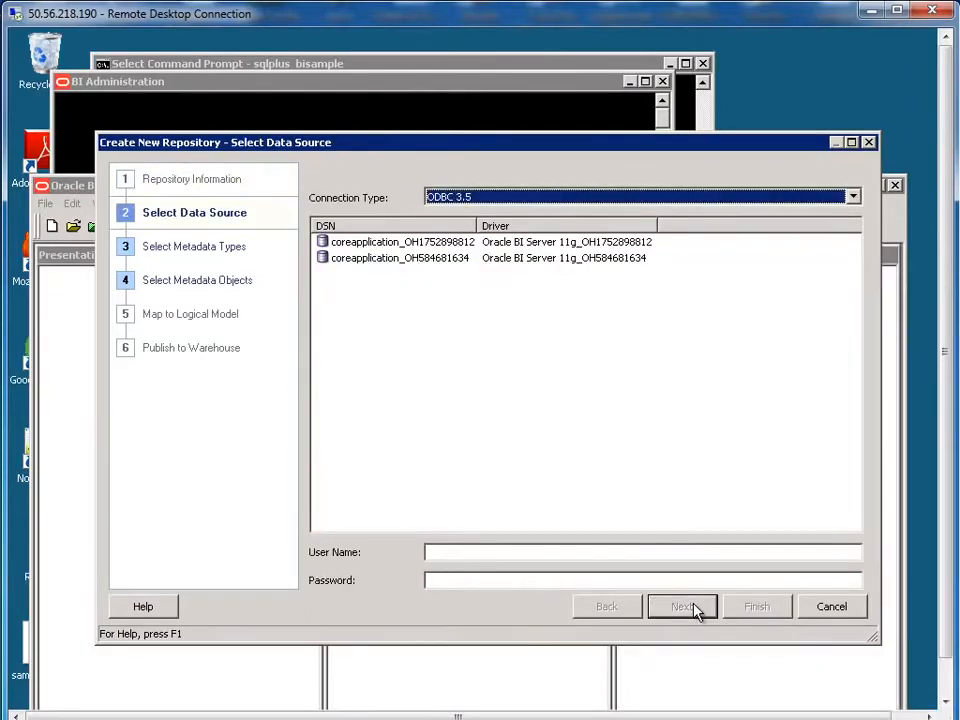
Step: Choose OCI 10g/11g as connection type and paste the TNS string as Data Source Name
left_click(450, 200)
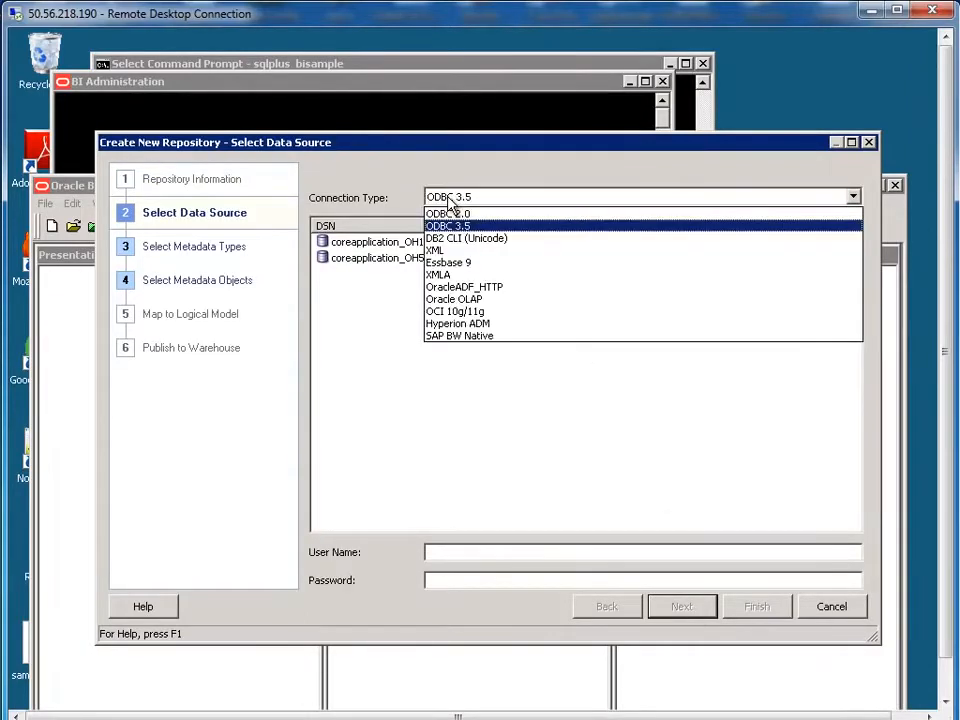
left_click(465, 314)
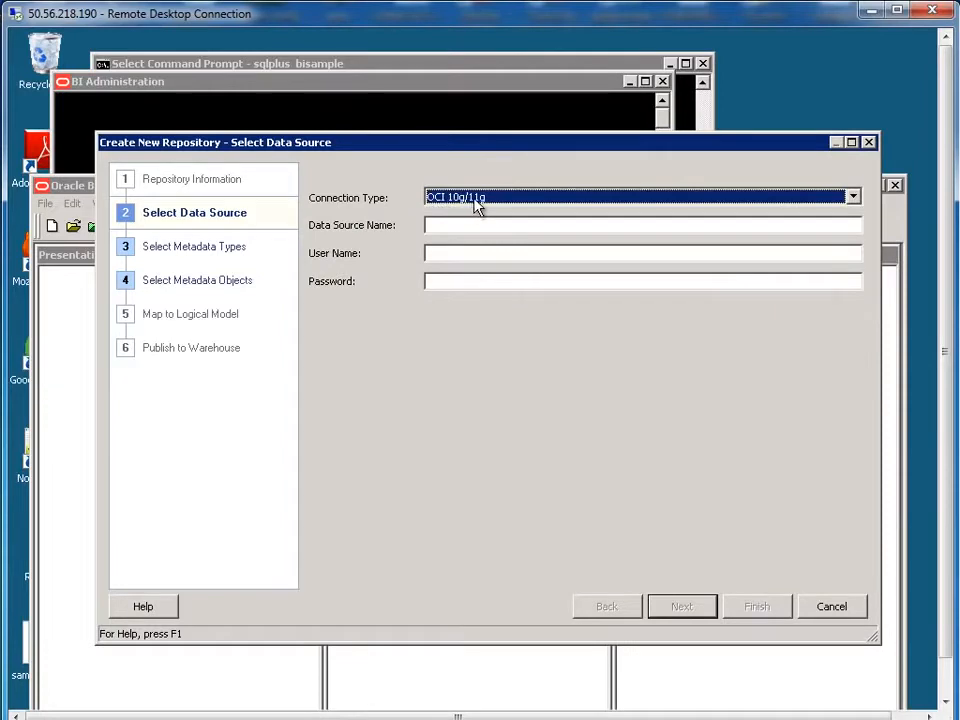
left_click(477, 225)
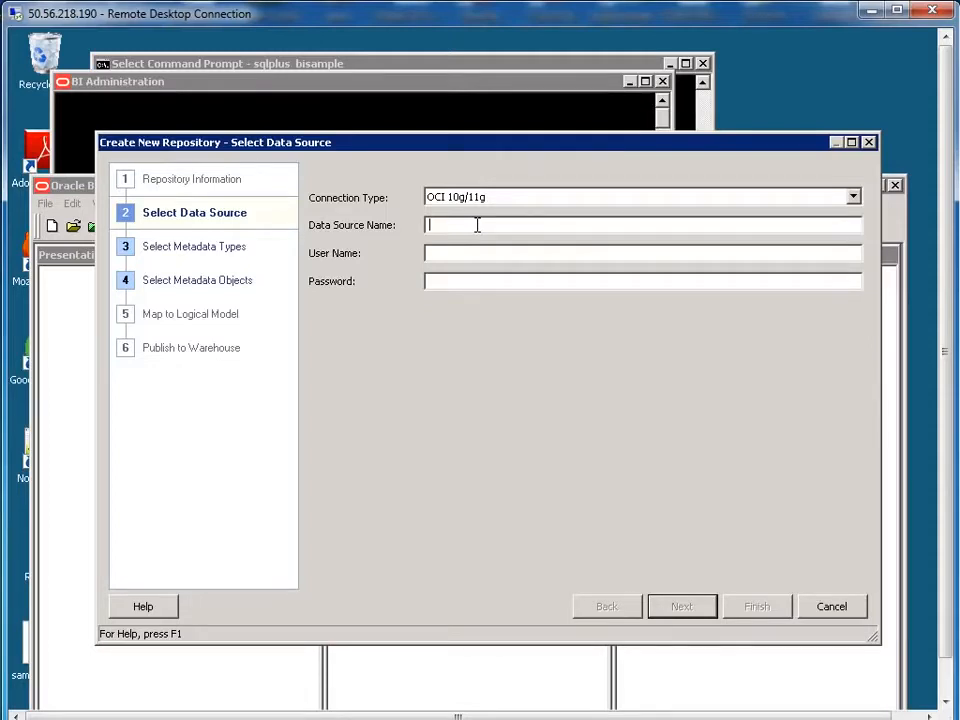
key("ctrl+v")
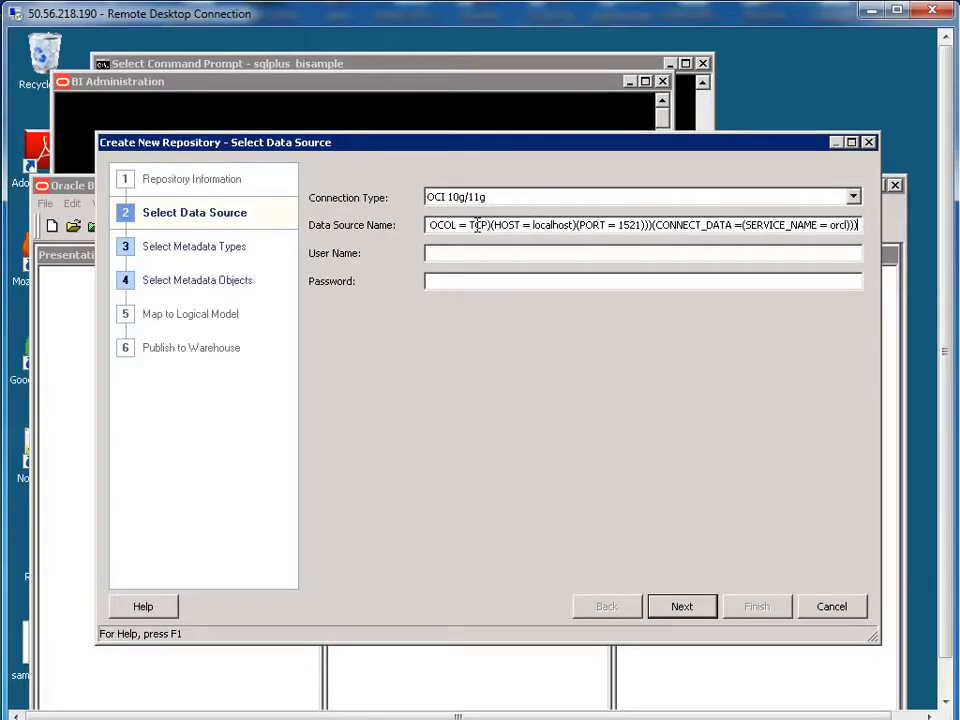
left_click_drag(456, 224, 846, 226)
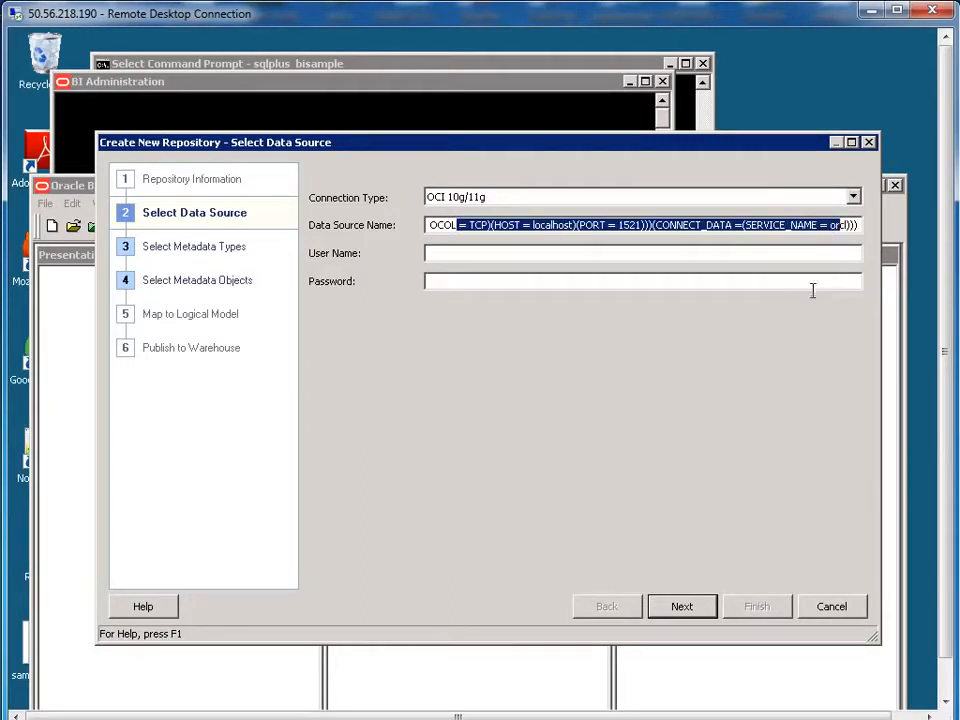
left_click(486, 224)
left_click_drag(455, 224, 840, 224)
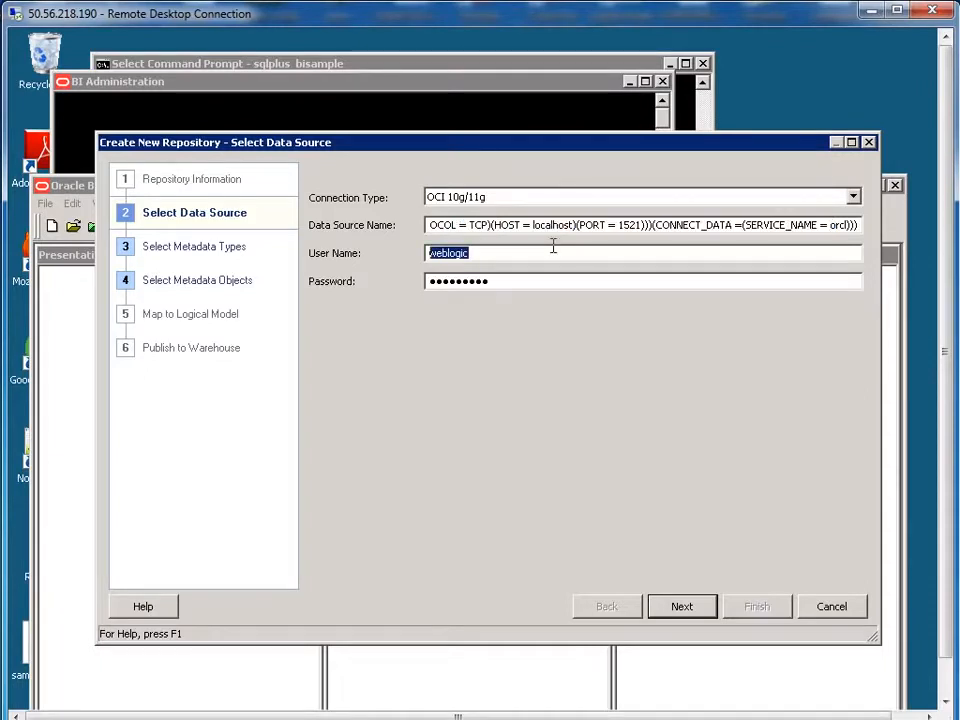
Step: Enter bisample as the user name and fill in its password, then proceed
type("bisample")
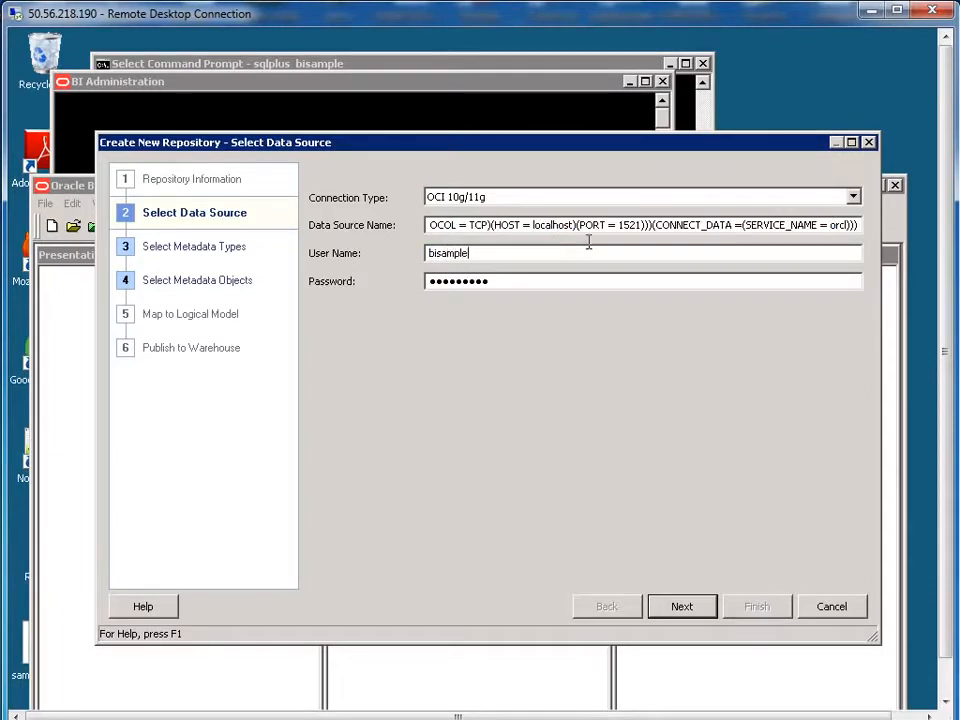
double_click(501, 283)
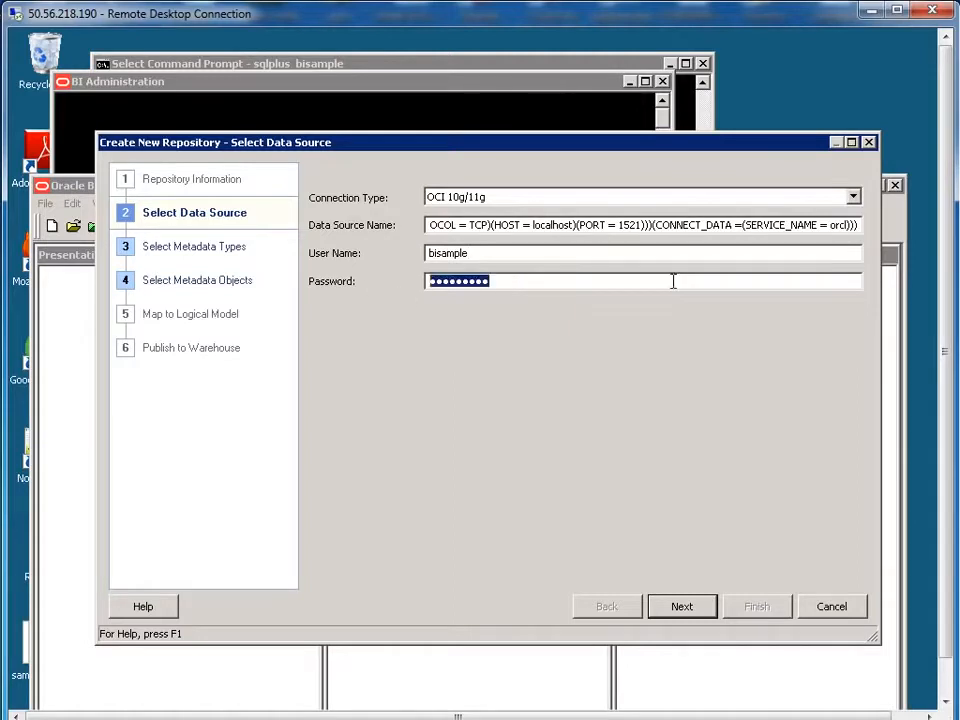
type("bisample")
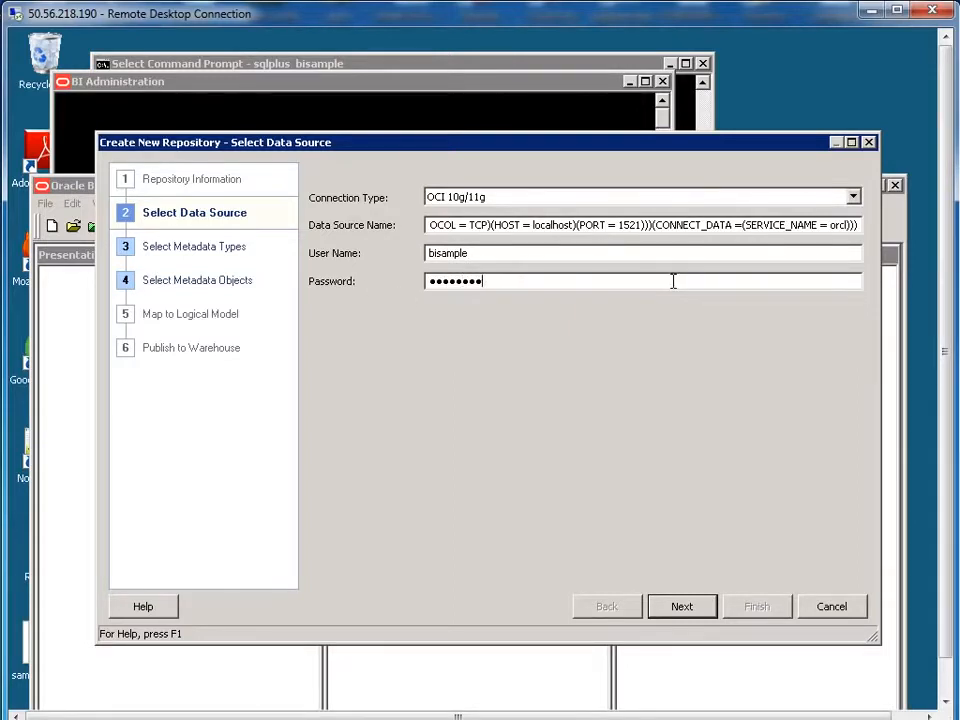
left_click(690, 612)
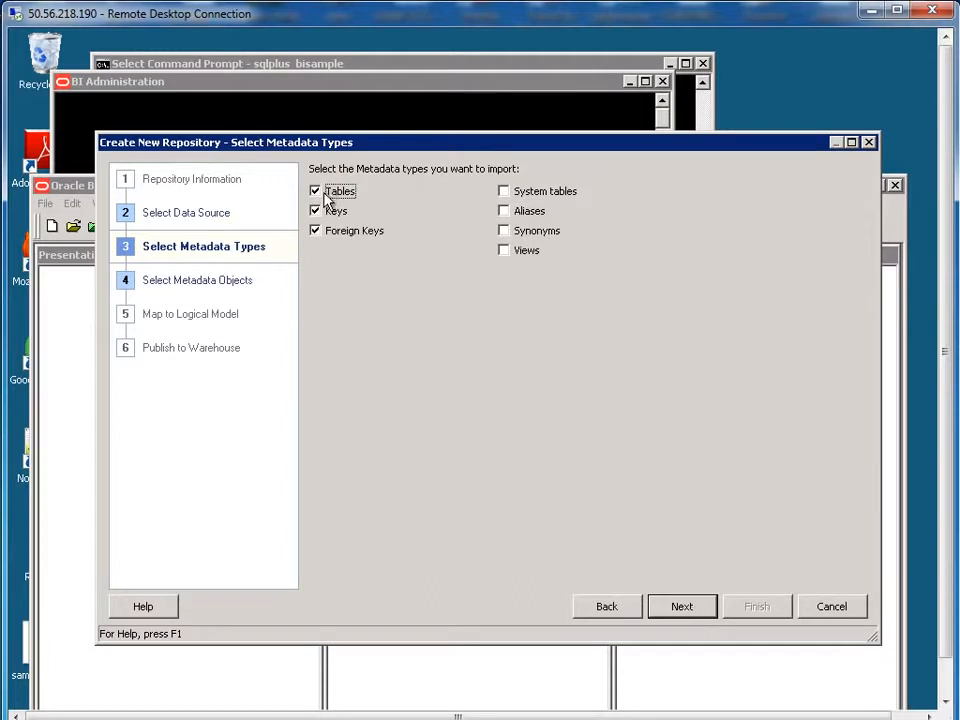
Step: Keep Tables, Keys and Foreign Keys as metadata types and expand the BISAMPLE schema
left_click(700, 612)
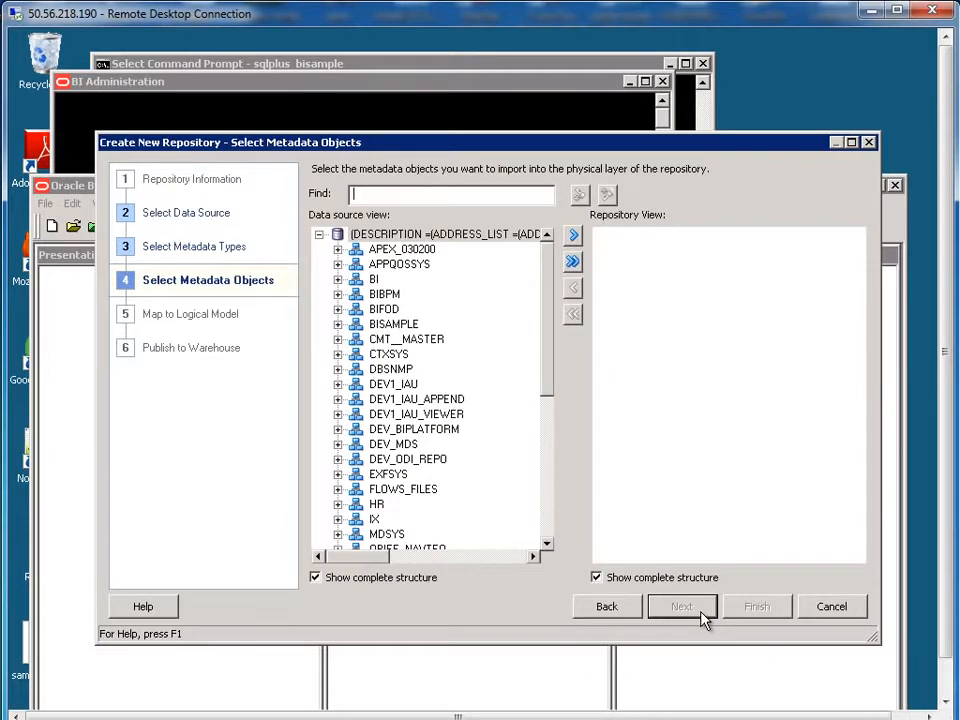
left_click(338, 325)
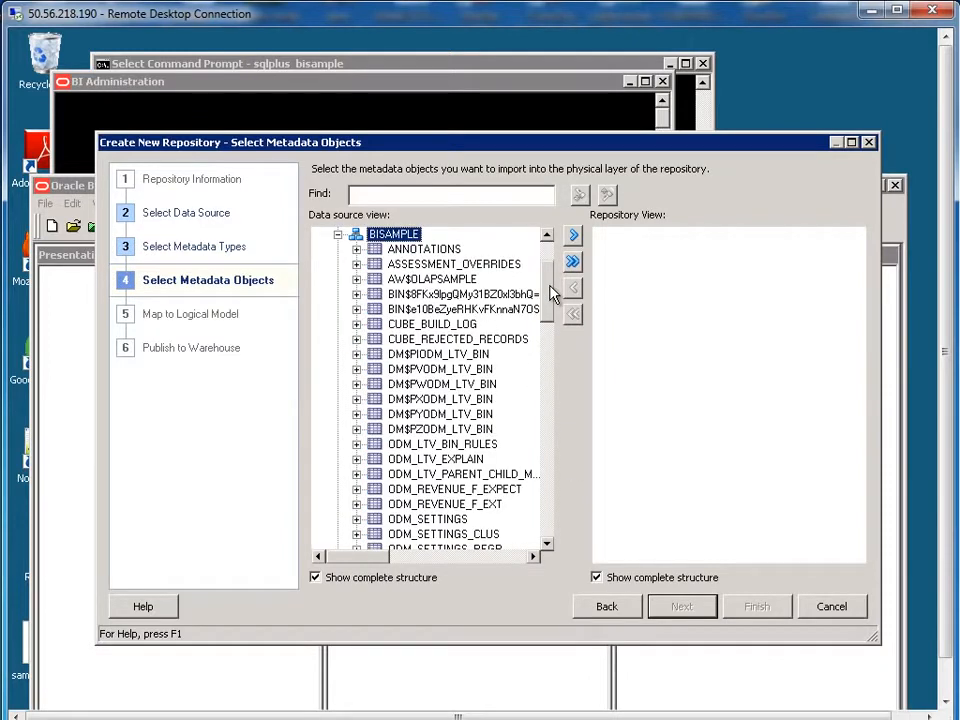
left_click_drag(552, 293, 552, 358)
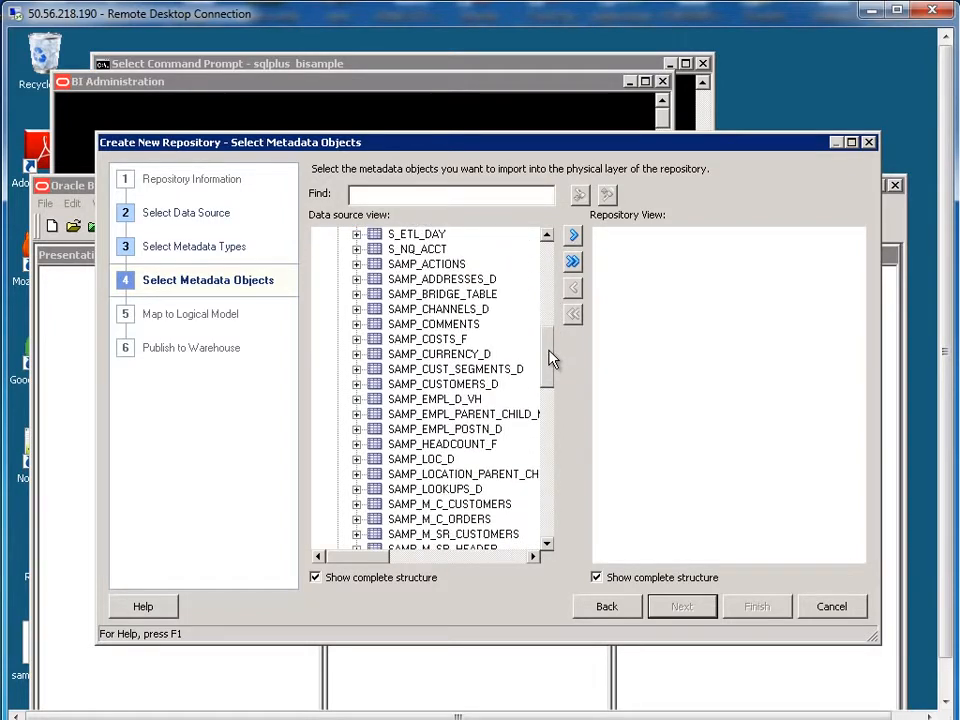
Step: Select SAMP_CUSTOMERS_D, SAMP_OFFICES_D, SAMP_REVENUE_F, SAMP_PRODUCTS_D and SAMP_EMPL_D_VH for import
left_click(467, 385)
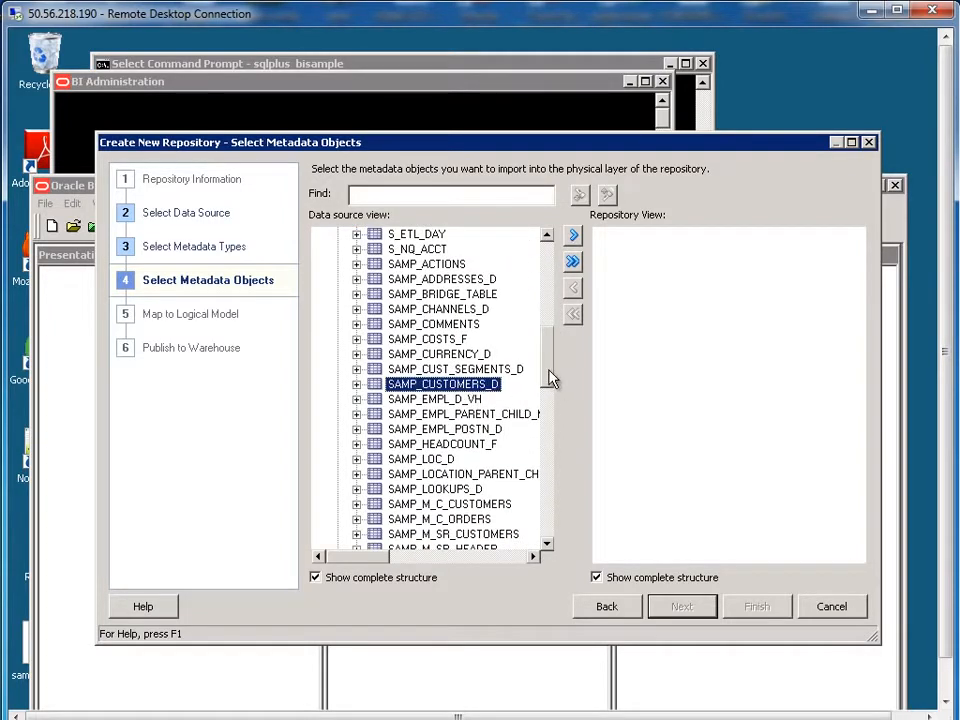
left_click_drag(550, 378, 548, 389)
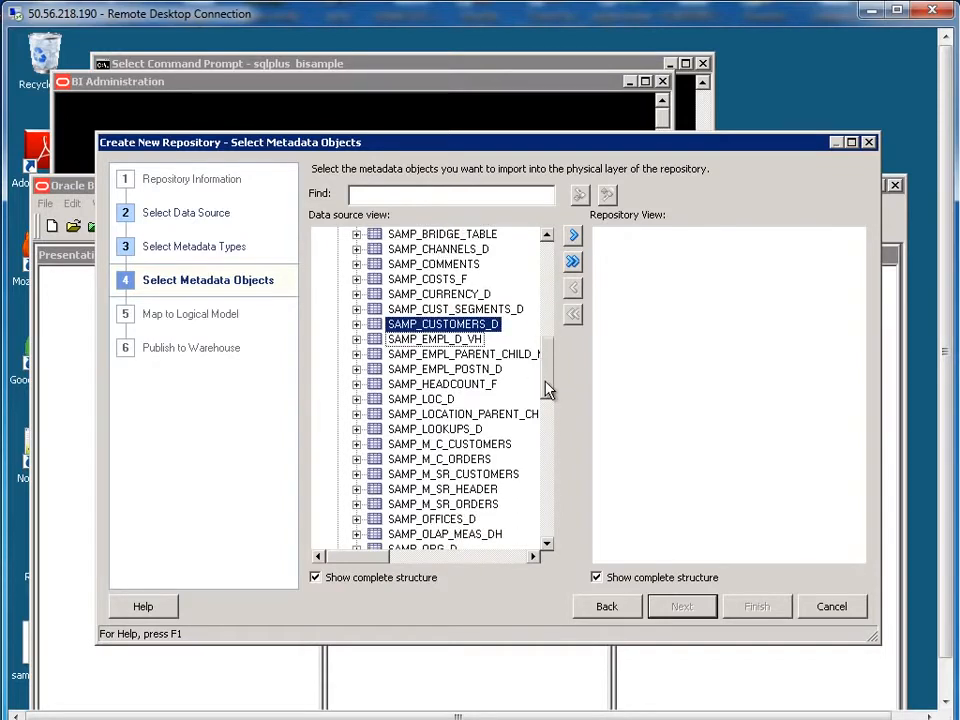
left_click(405, 519, "ctrl")
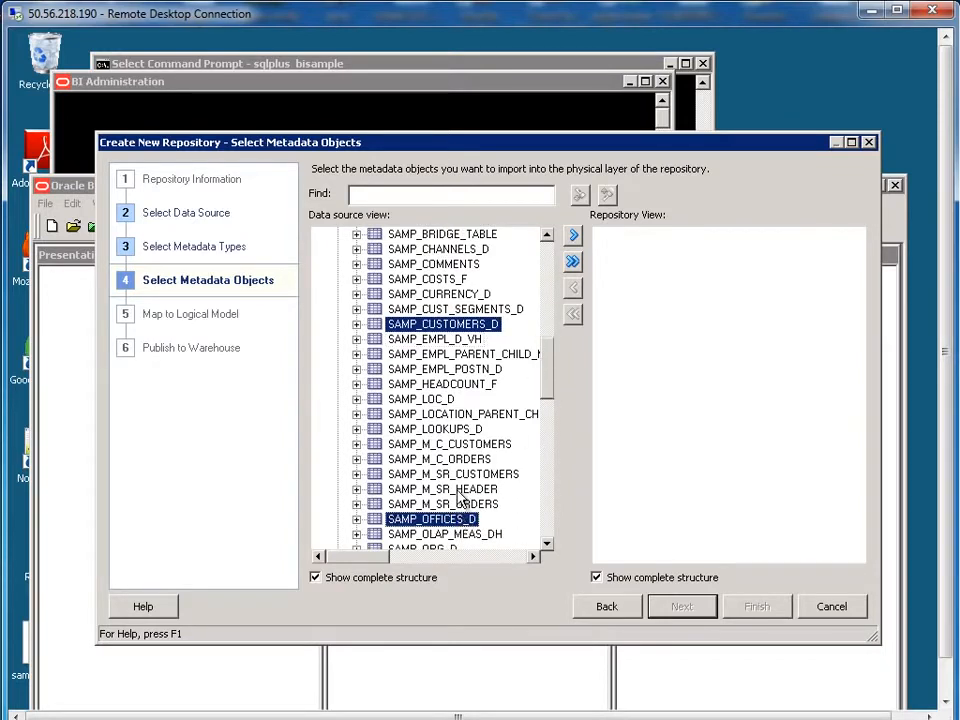
scroll(548, 434, "down", 4)
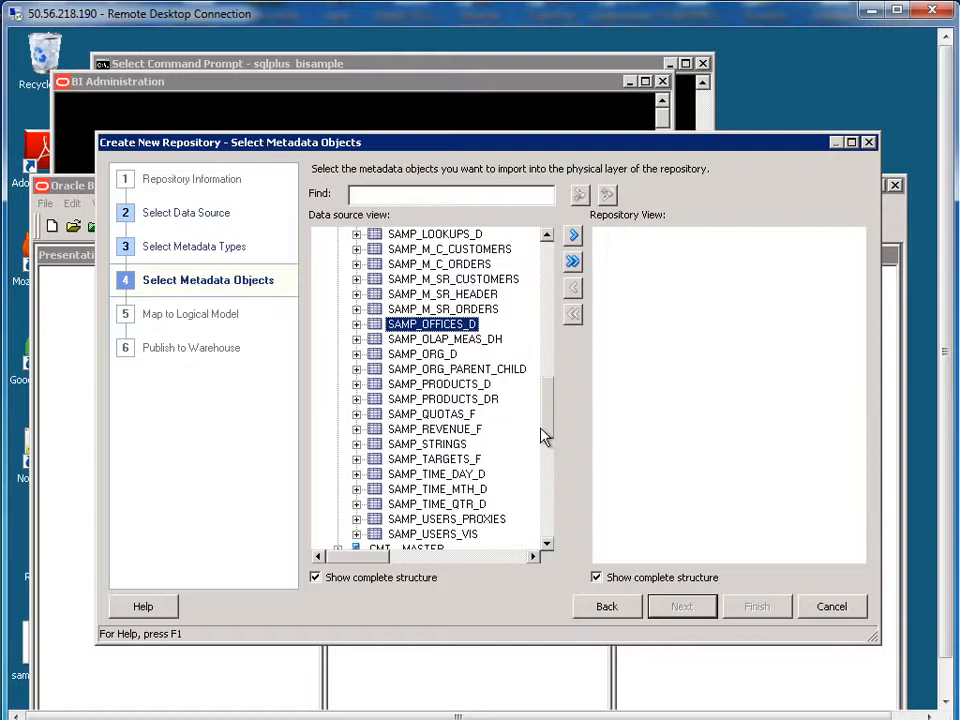
left_click(441, 431, "ctrl")
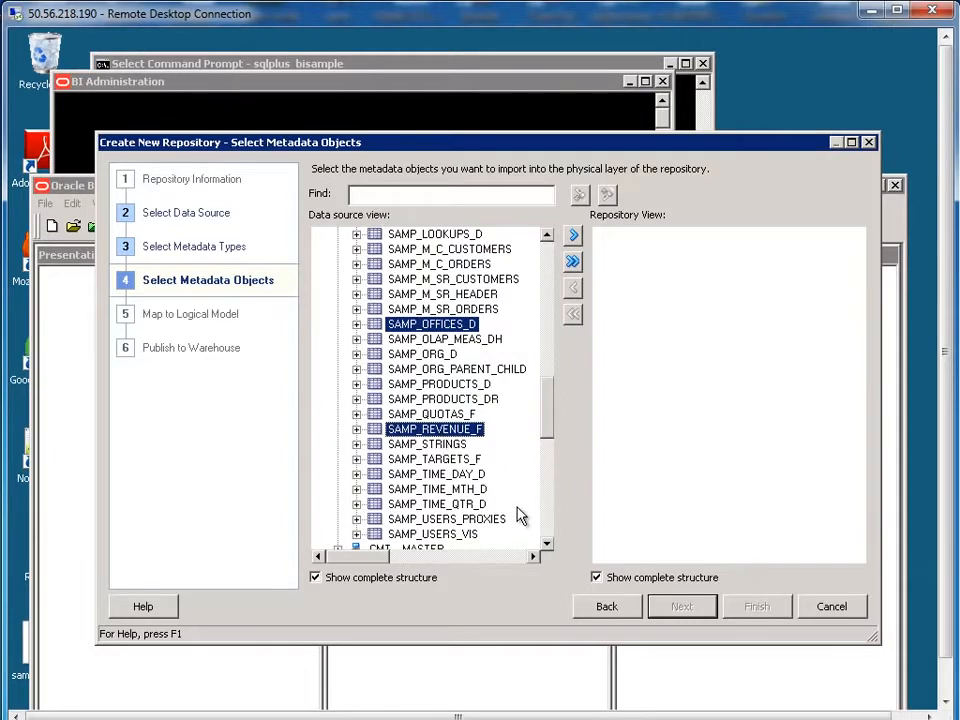
scroll(548, 436, "down", 2)
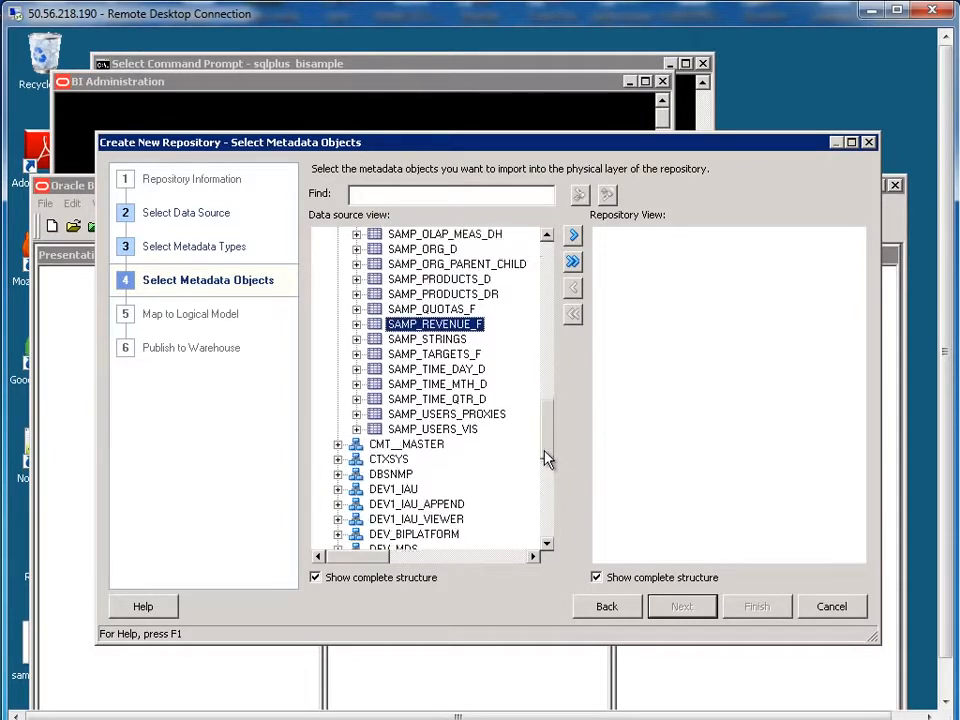
scroll(548, 458, "up", 2)
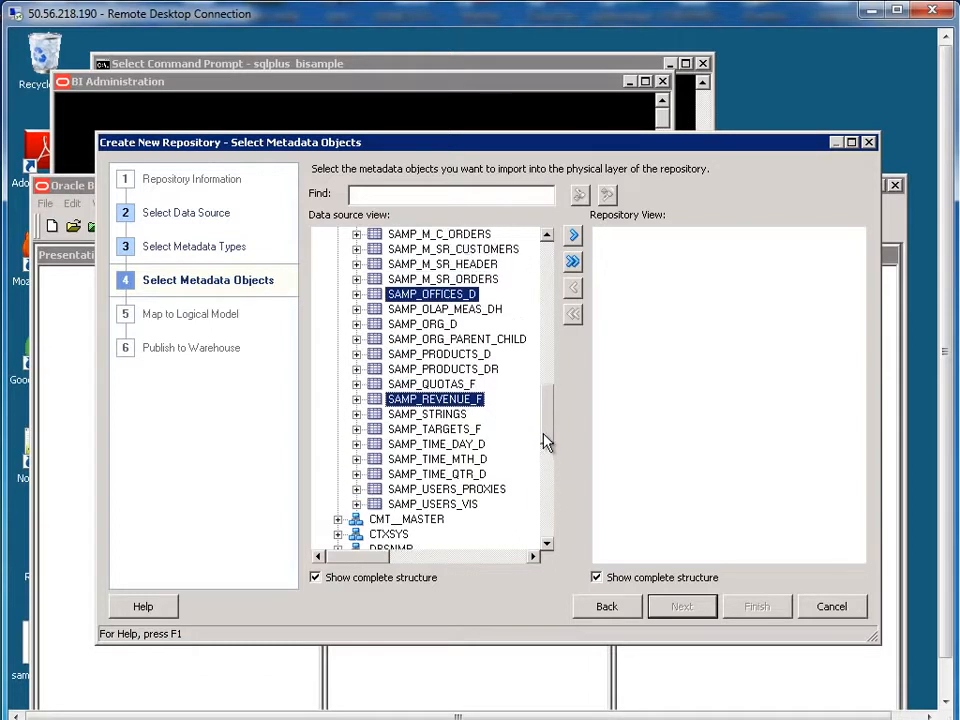
scroll(542, 437, "up", 1)
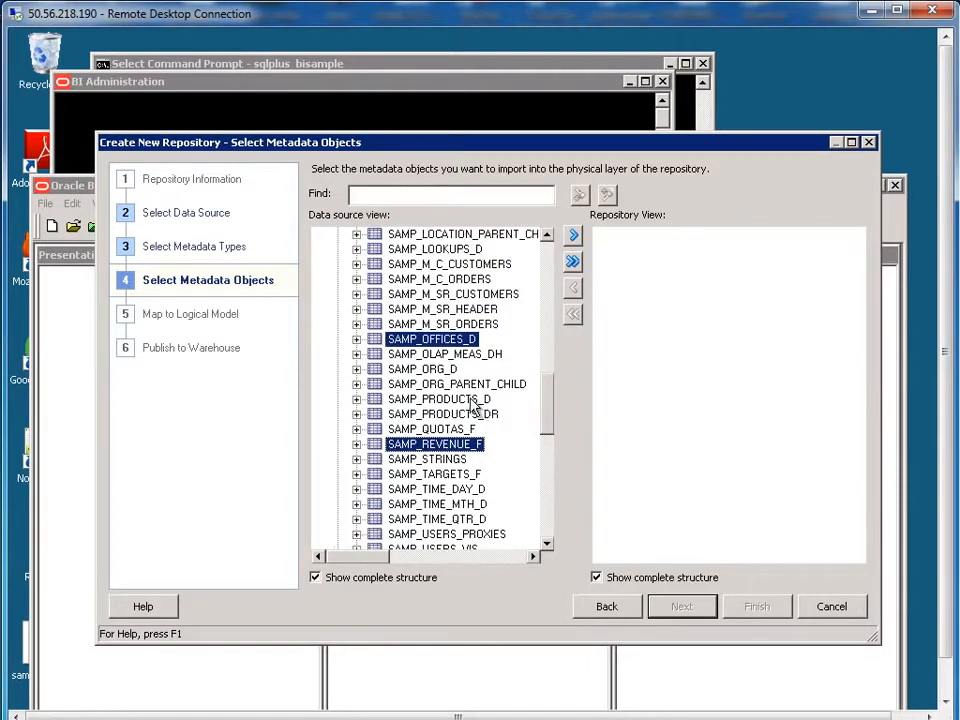
left_click(474, 400, "ctrl")
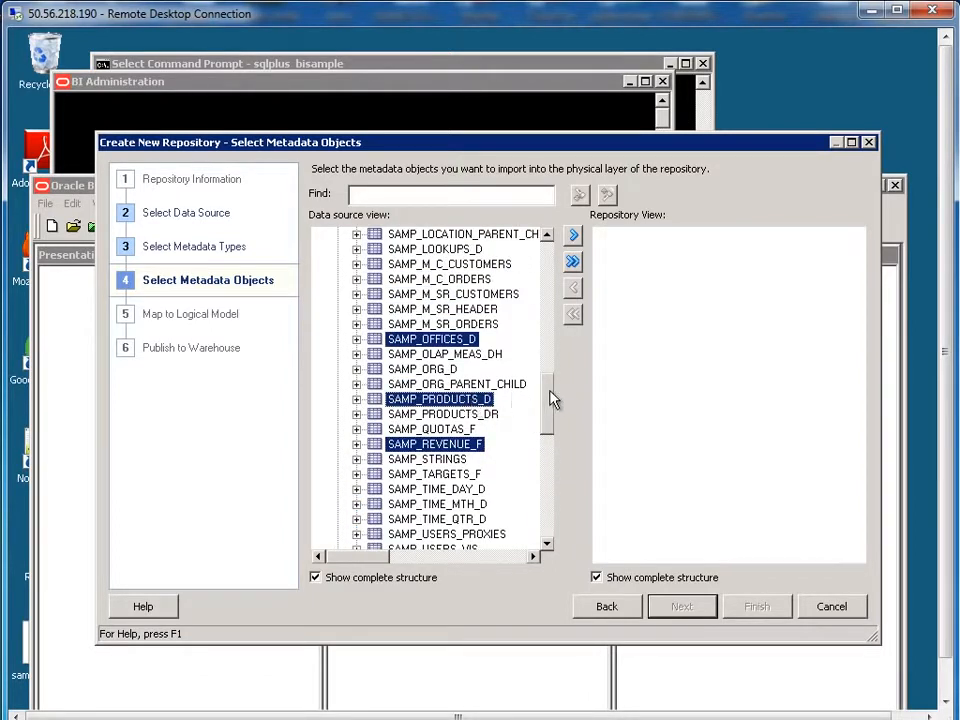
scroll(553, 394, "up", 3)
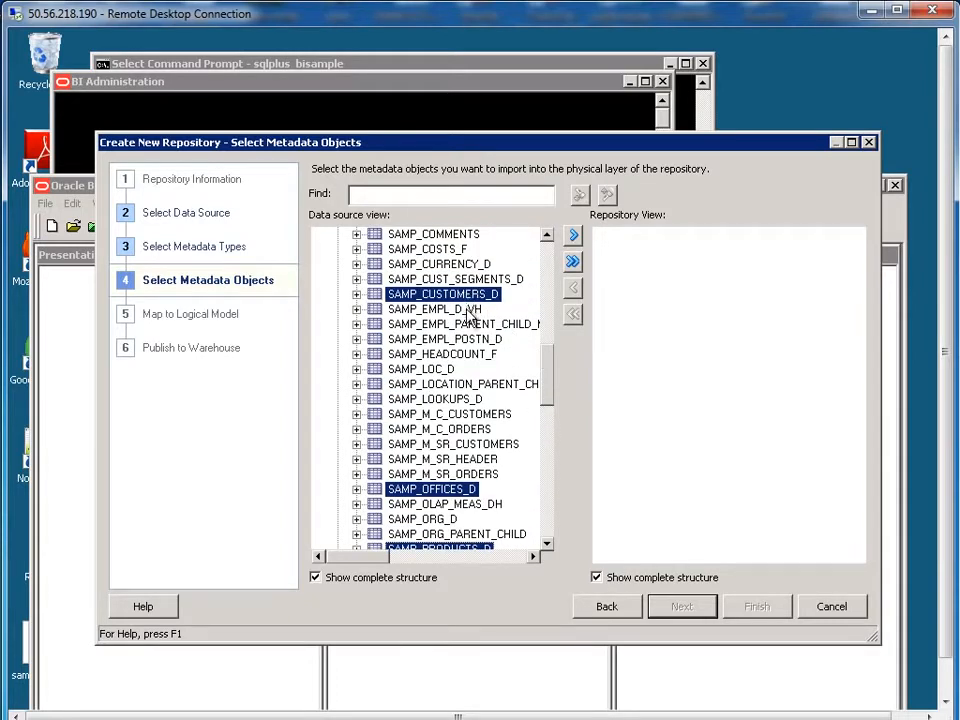
left_click(470, 310, "ctrl")
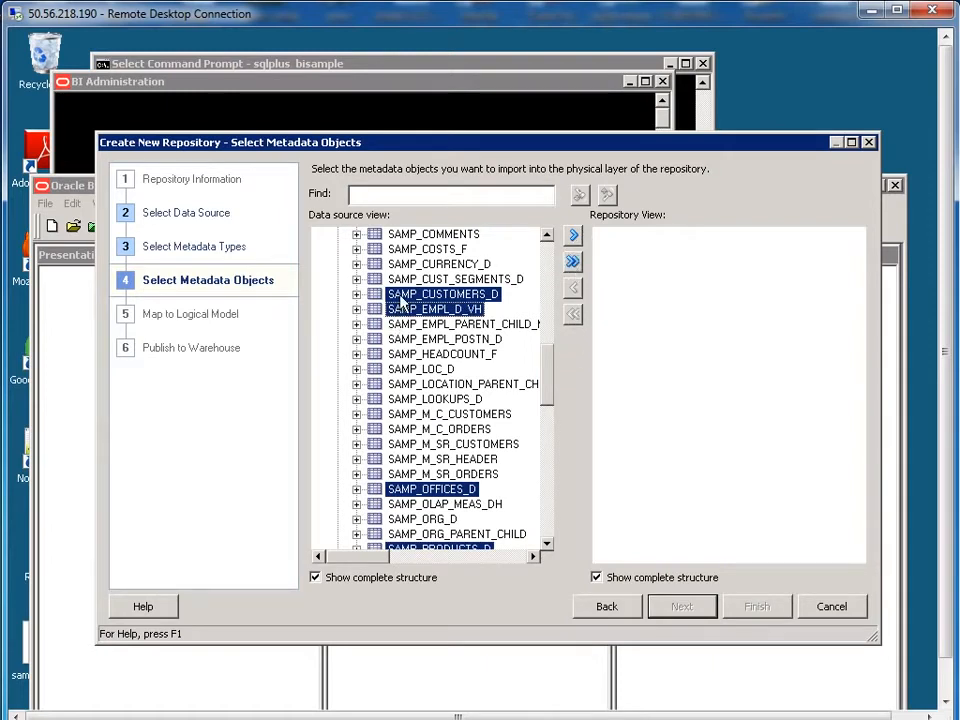
Step: Import the chosen tables with the connection pool named BISAMPConn, then finish the wizard
left_click(575, 237)
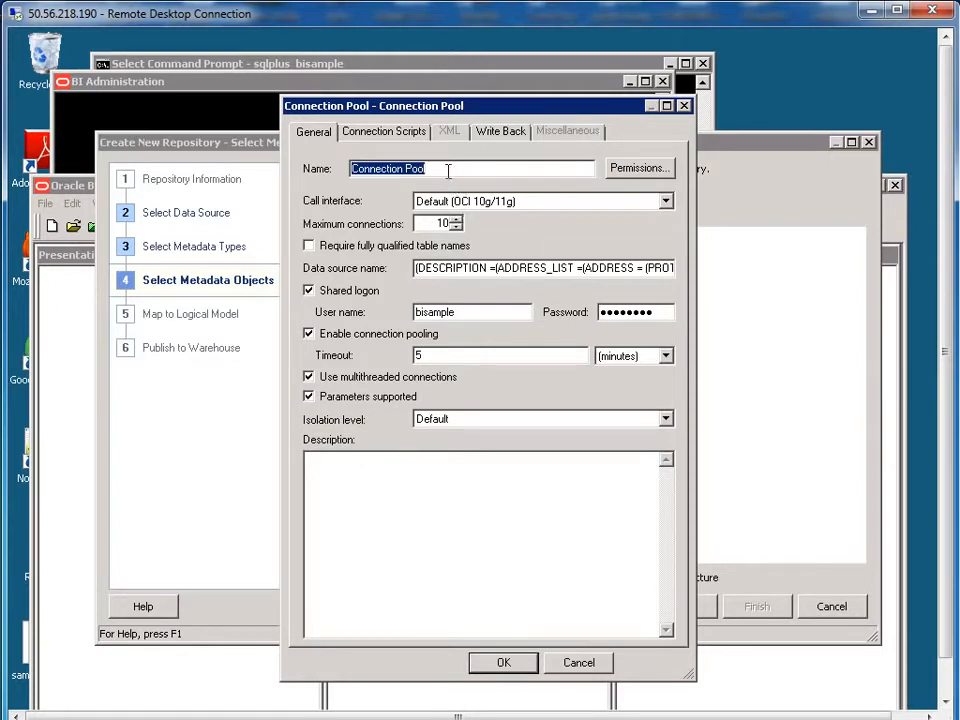
left_click(487, 169)
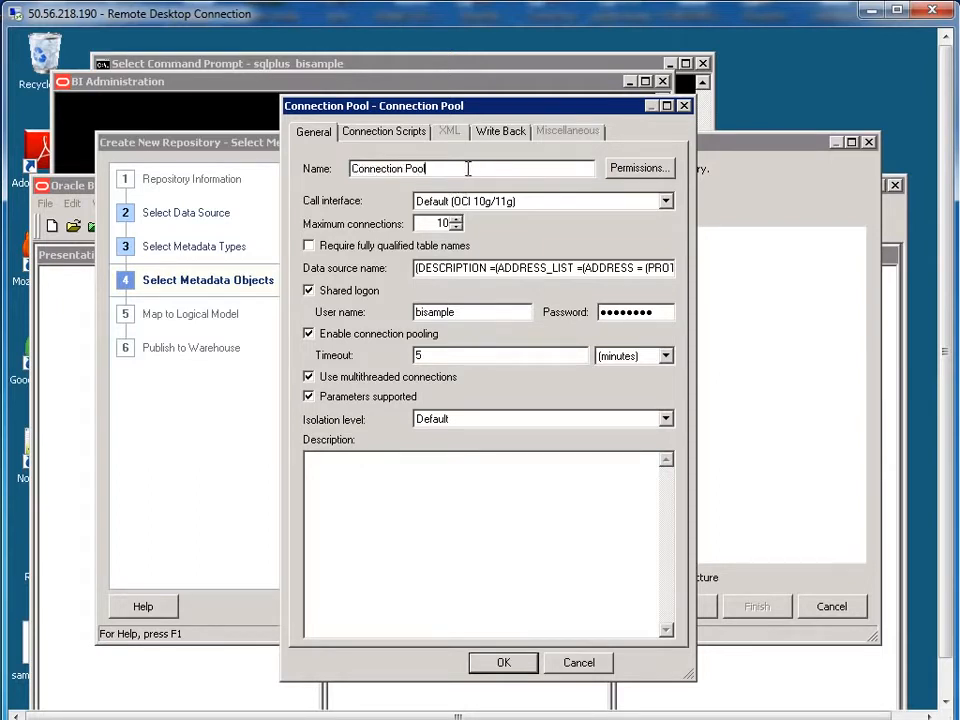
left_click_drag(468, 169, 336, 168)
type("BI")
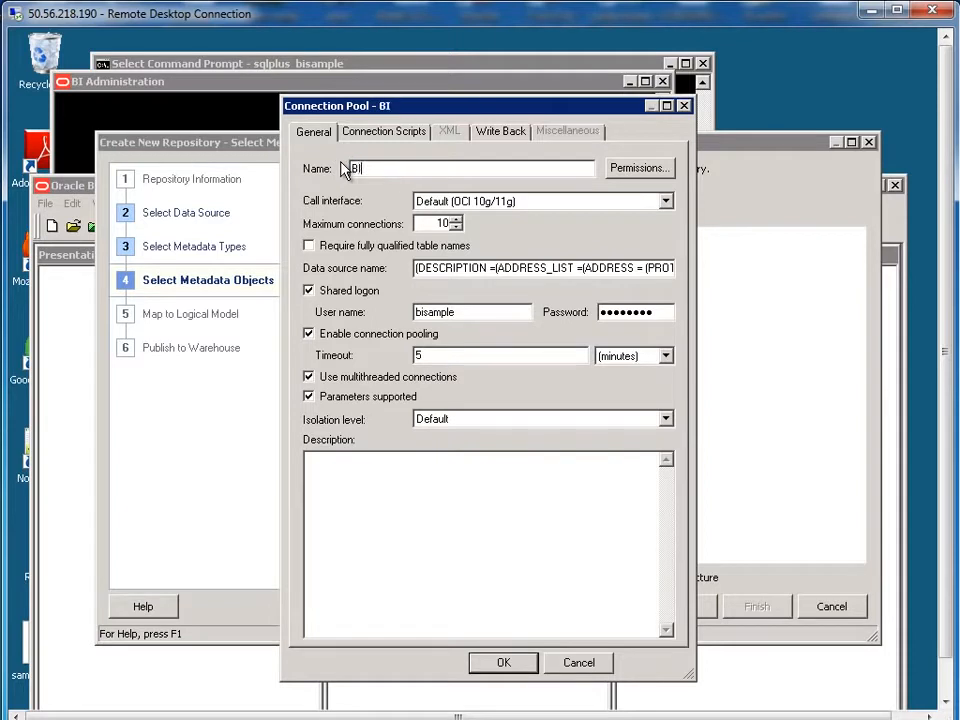
type("SAMPConn")
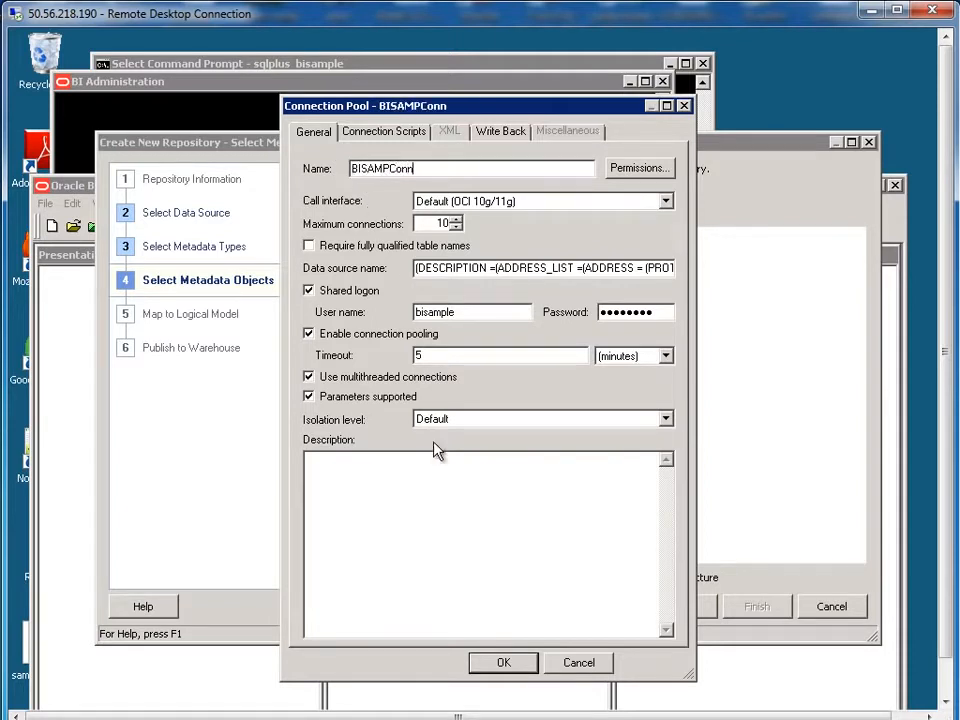
left_click(503, 663)
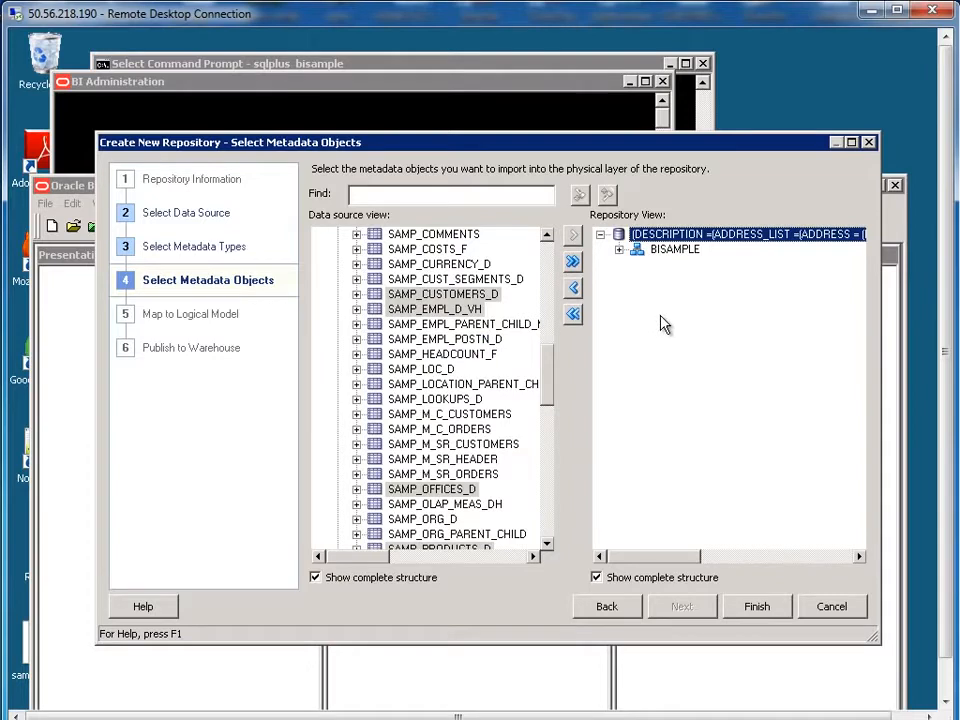
left_click(619, 249)
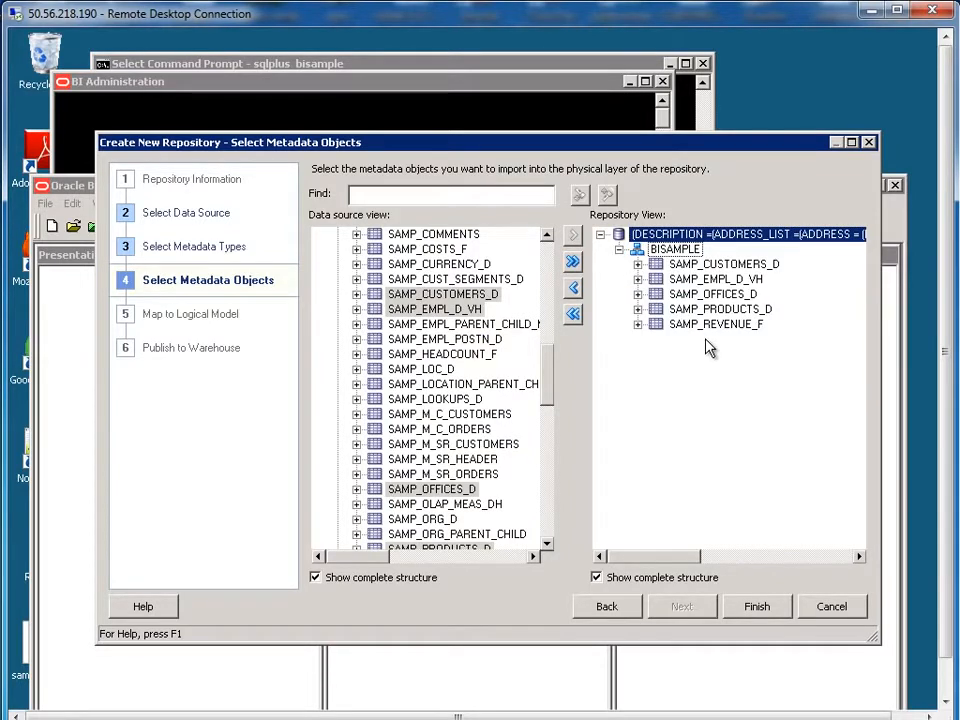
left_click(776, 612)
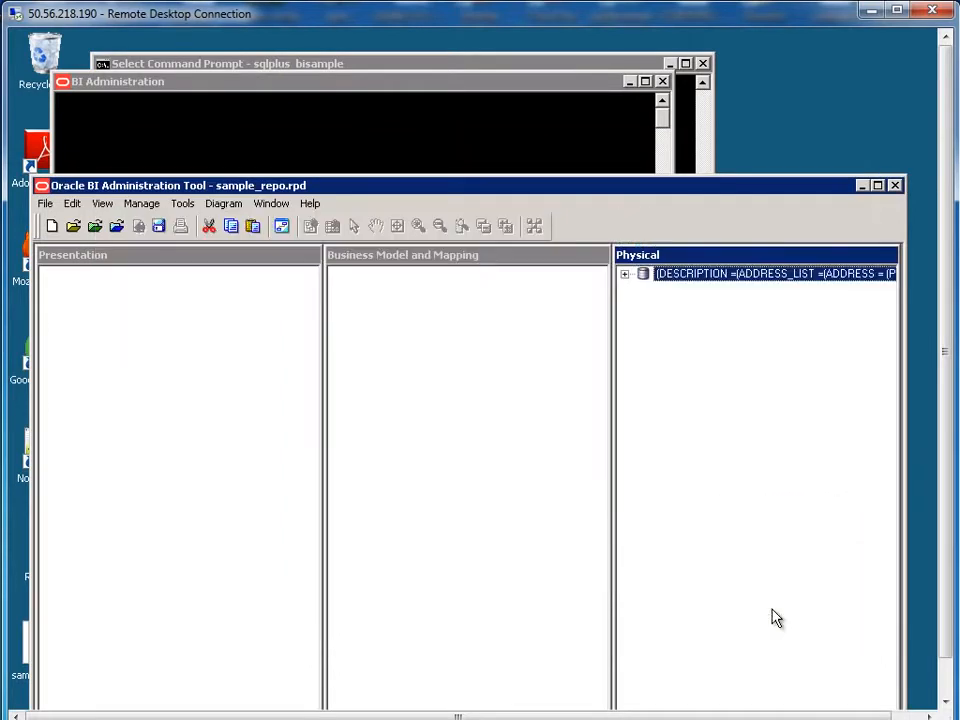
Step: Expand the data source and BISAMPLE in the Physical layer and select SAMP_CUSTOMERS_D
left_click(624, 274)
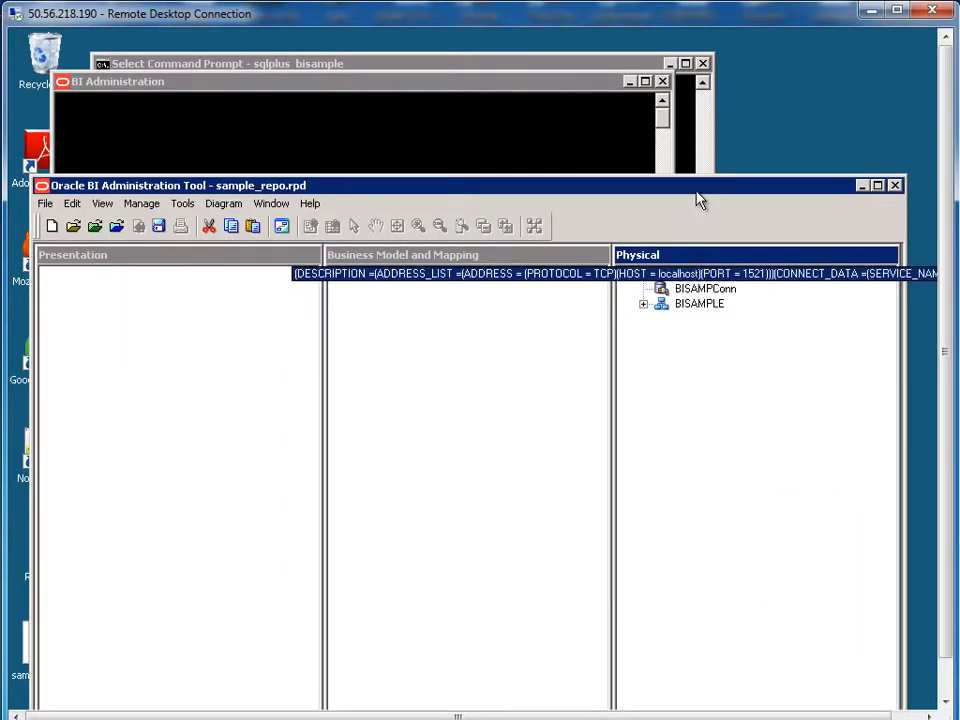
left_click_drag(697, 186, 700, 147)
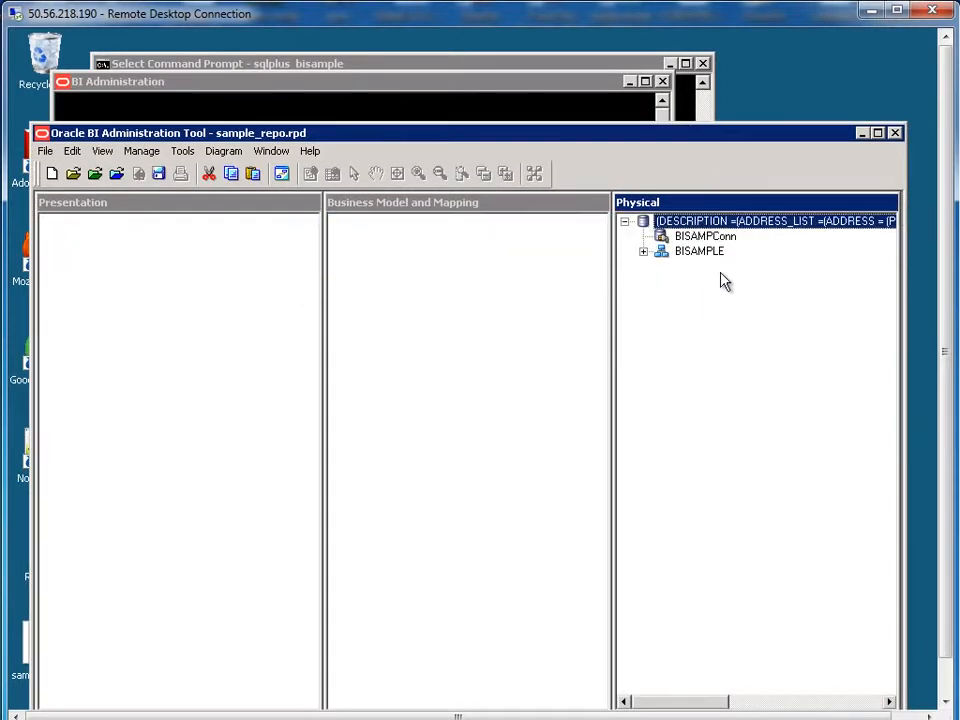
left_click(643, 251)
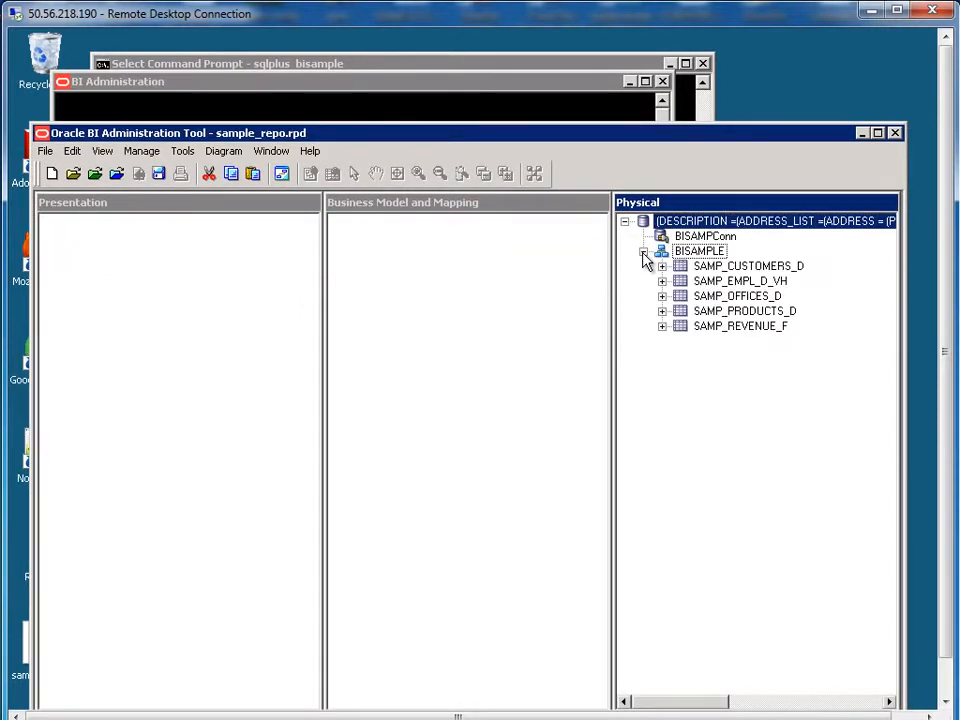
left_click(709, 273)
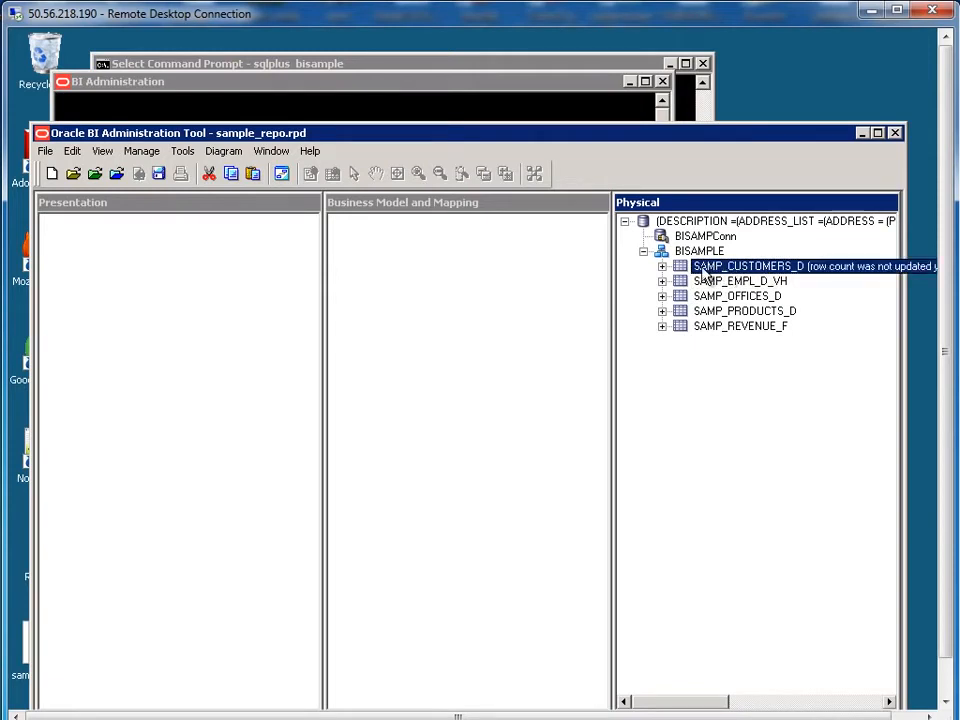
Step: Create alias D01_CUSTOMERS of SAMP_CUSTOMERS_D and collapse its column list
right_click(707, 273)
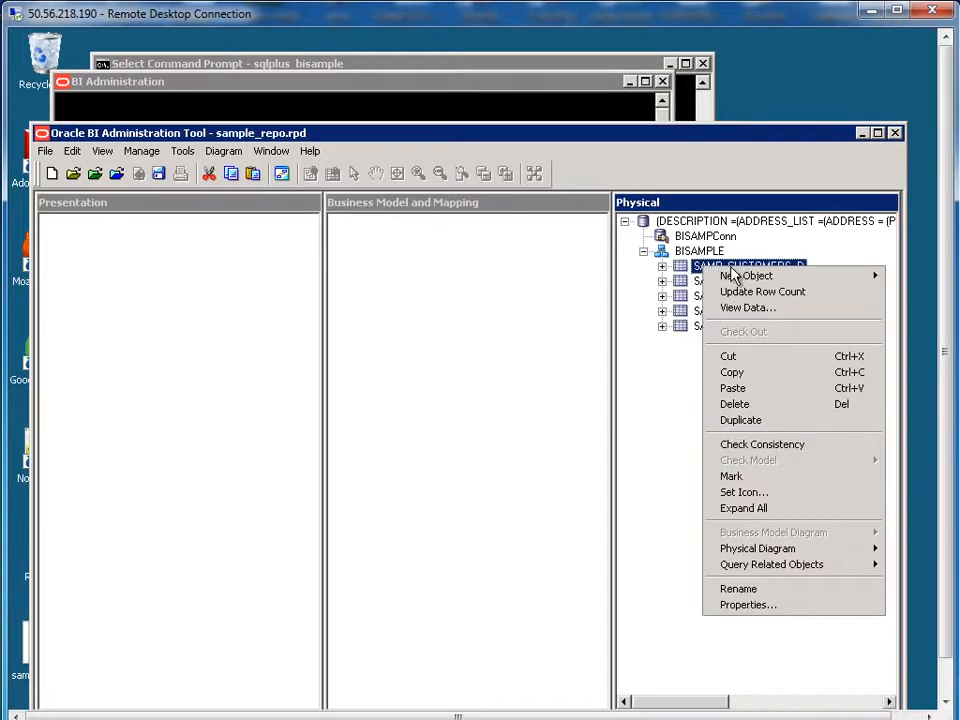
mouse_move(733, 275)
left_click(633, 284)
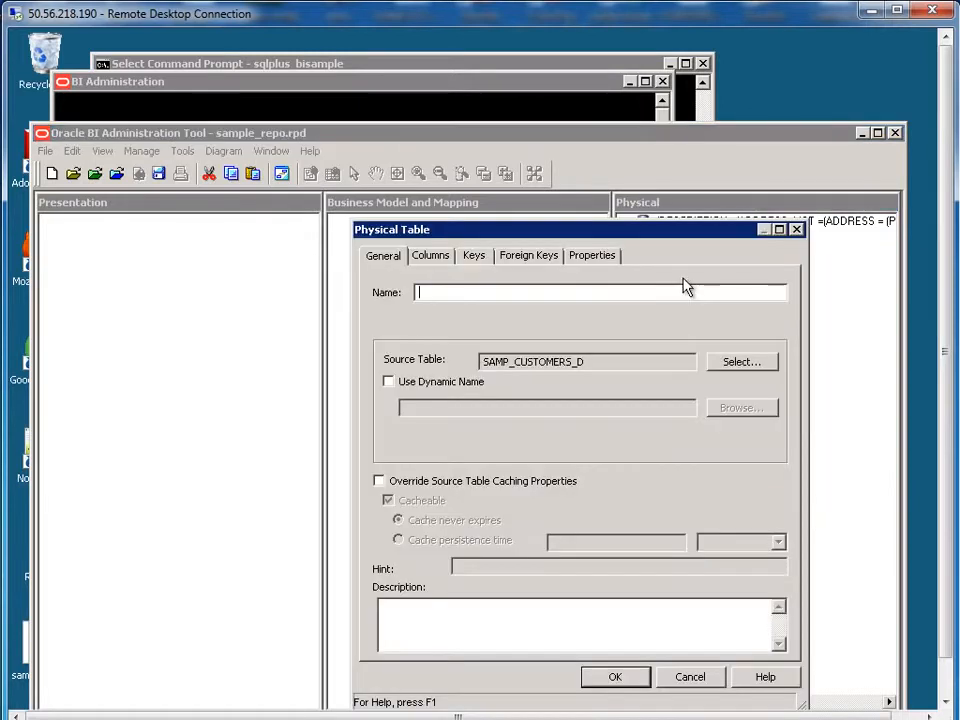
type("D01_")
left_click_drag(695, 236, 735, 313)
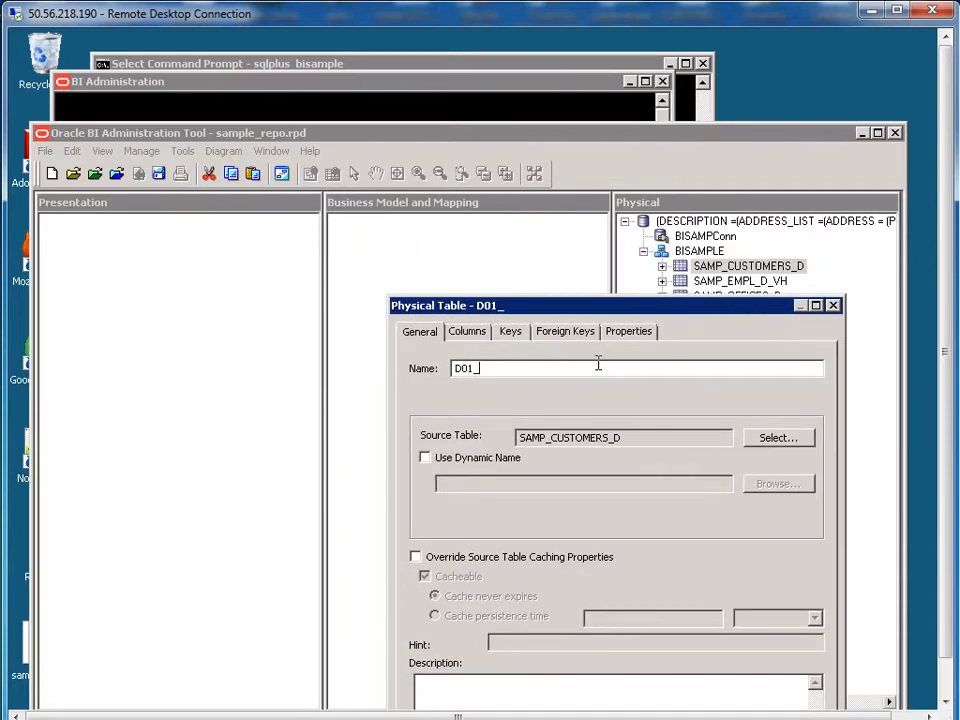
type("CUSTOMERS")
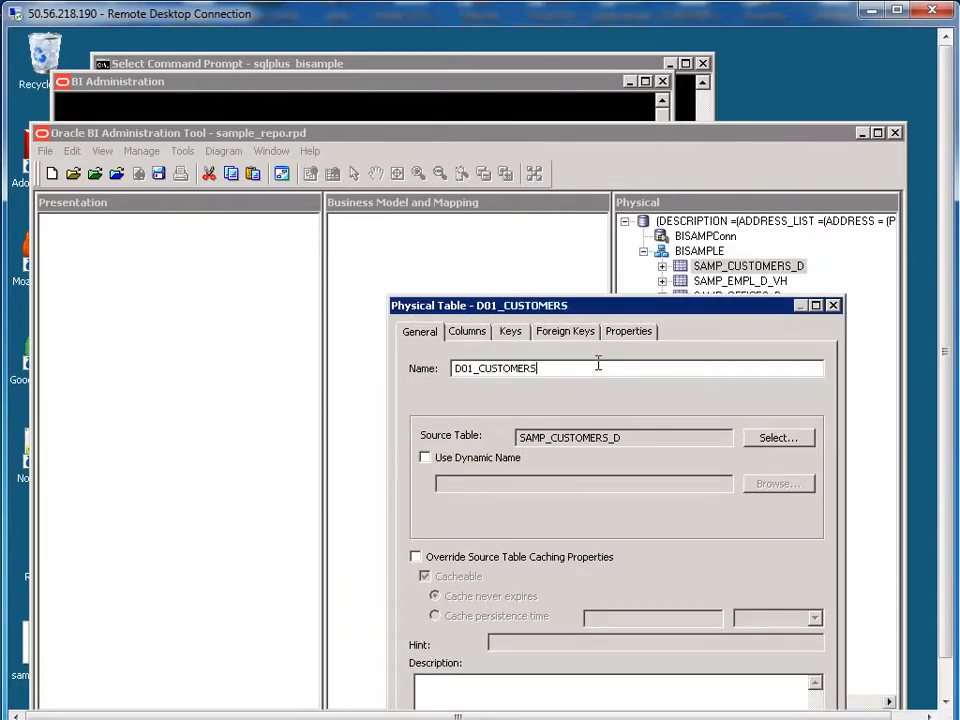
left_click_drag(604, 316, 578, 224)
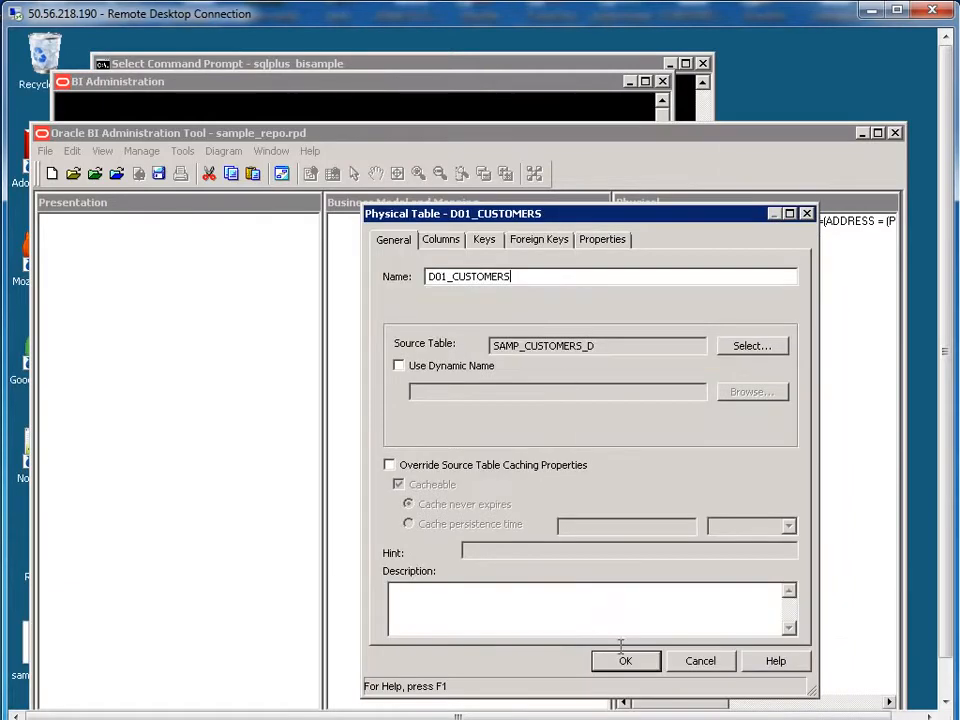
left_click(625, 663)
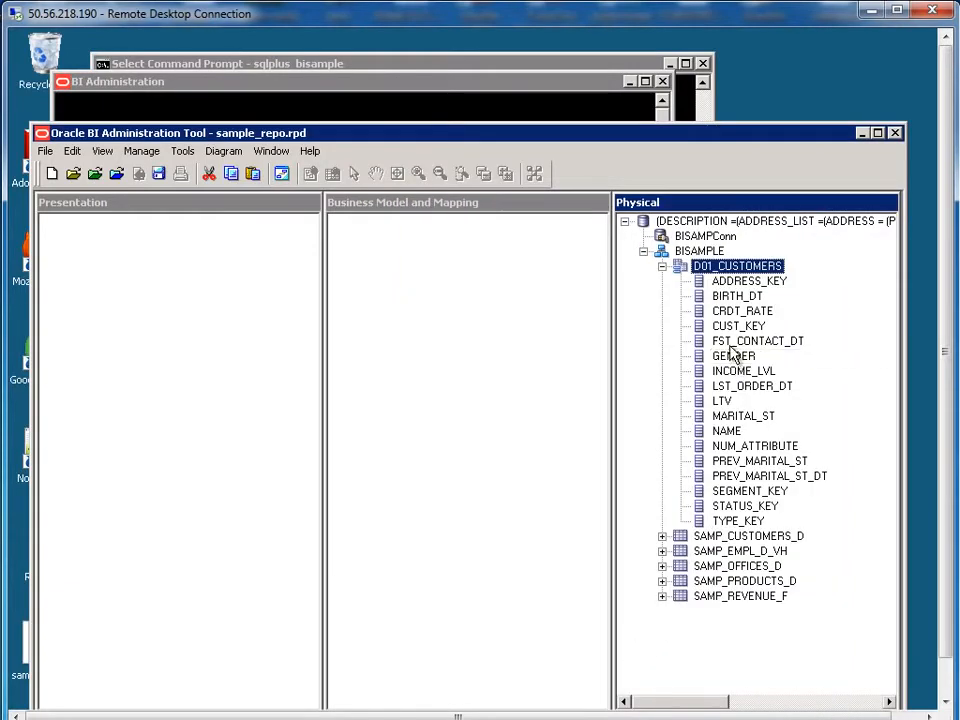
left_click(662, 267)
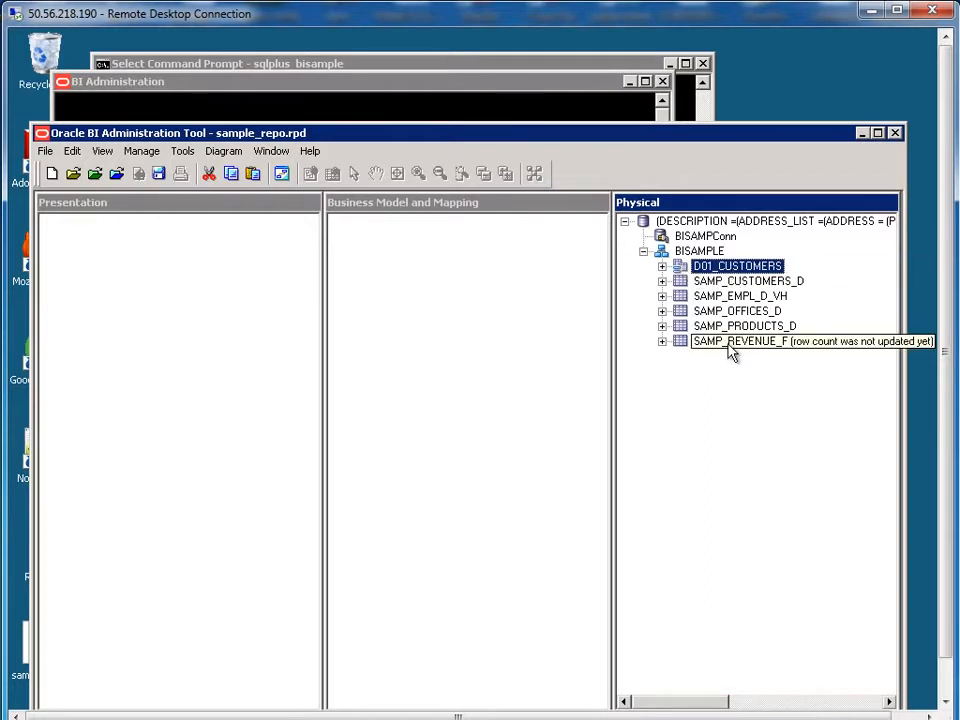
Step: Create alias D02_EMPLOYEES of SAMP_EMPL_D_VH and collapse its column list
right_click(740, 298)
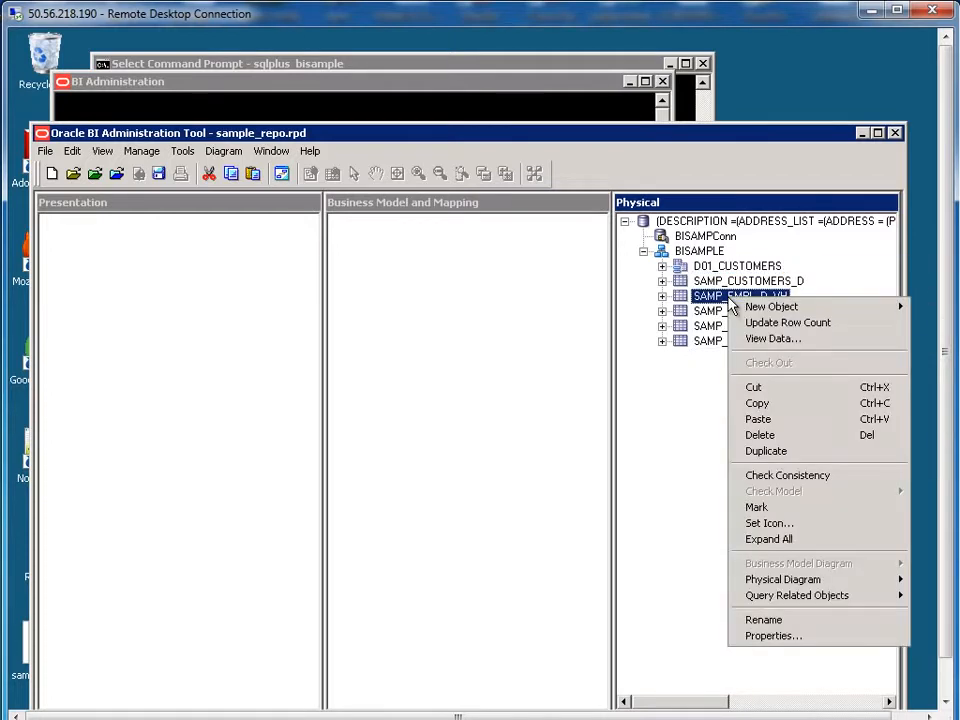
mouse_move(760, 307)
left_click(639, 307)
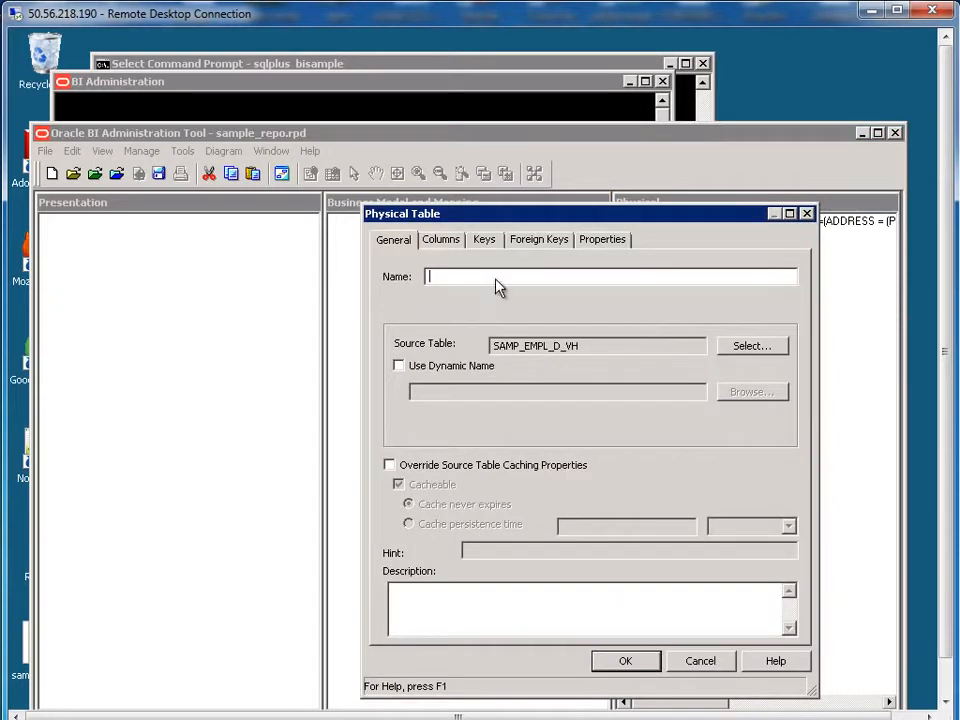
type("D02_EMPLOYEES")
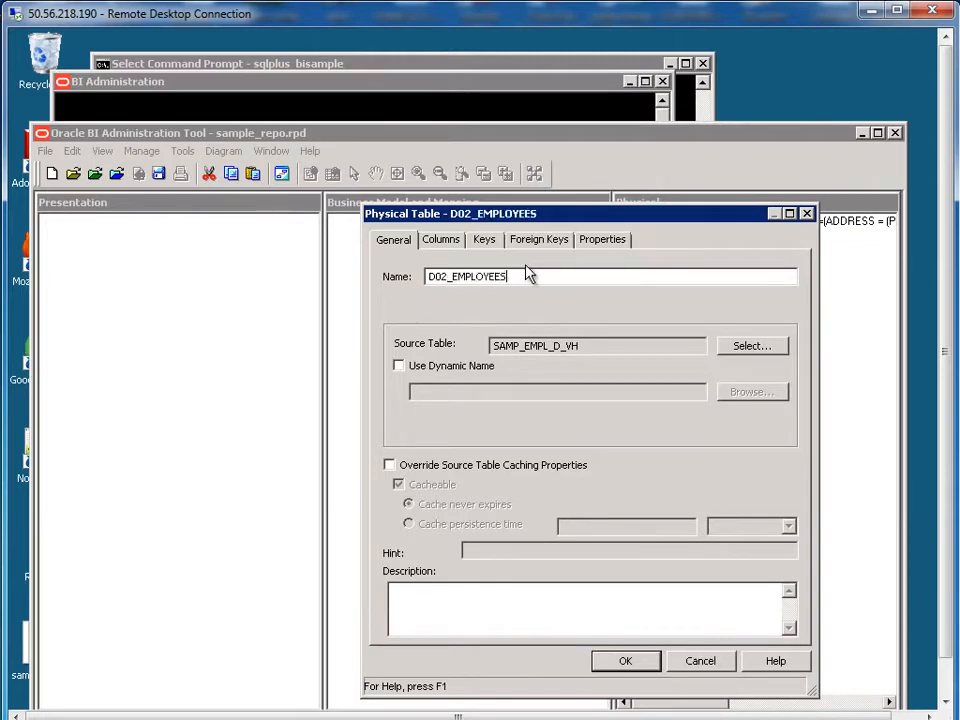
left_click(625, 661)
left_click(662, 283)
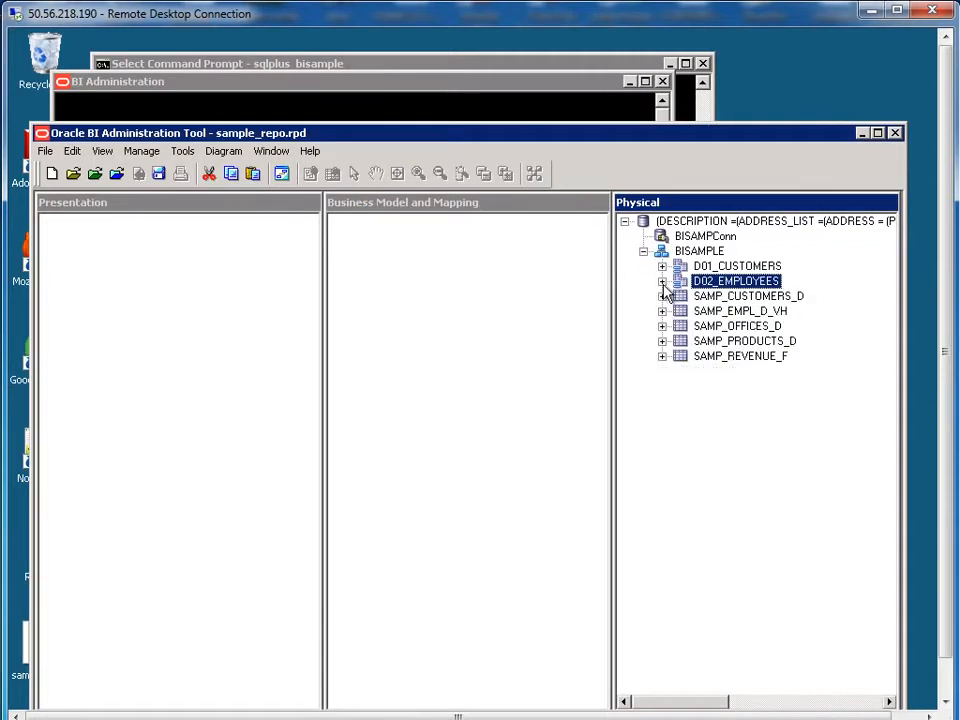
Step: Create alias D03_OFFICES of SAMP_OFFICES_D and collapse its column list
right_click(737, 330)
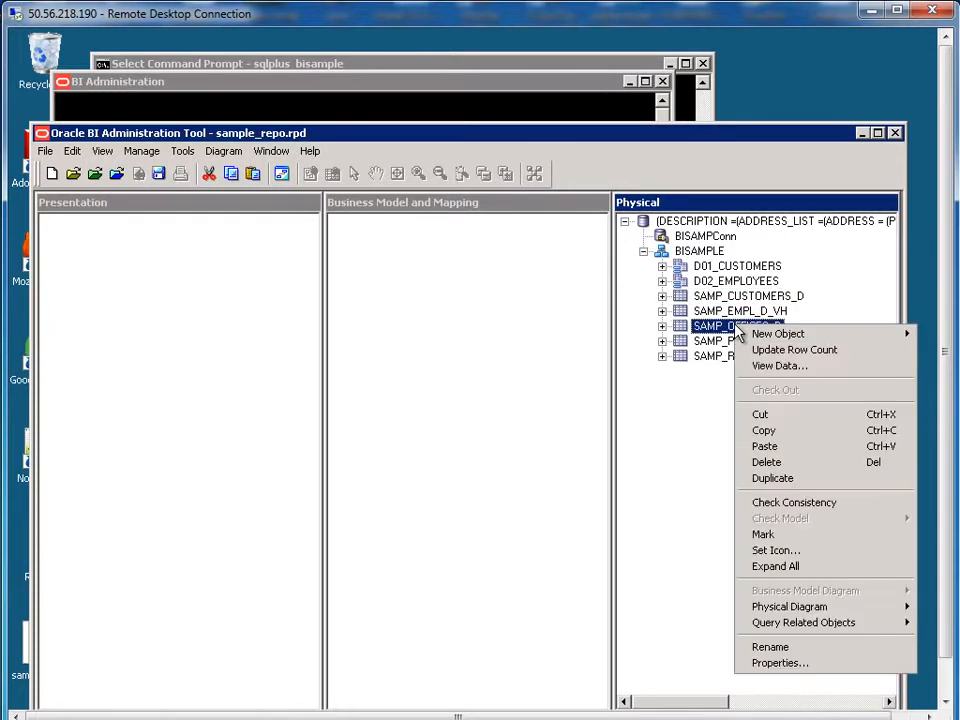
left_click(649, 344)
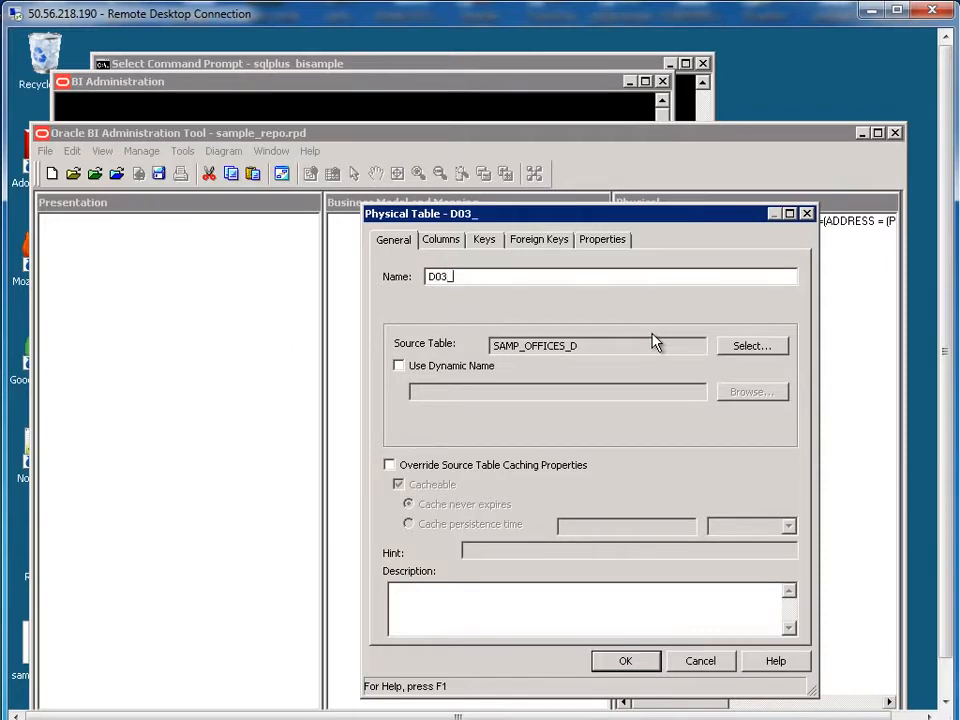
type("D03_OFFICES")
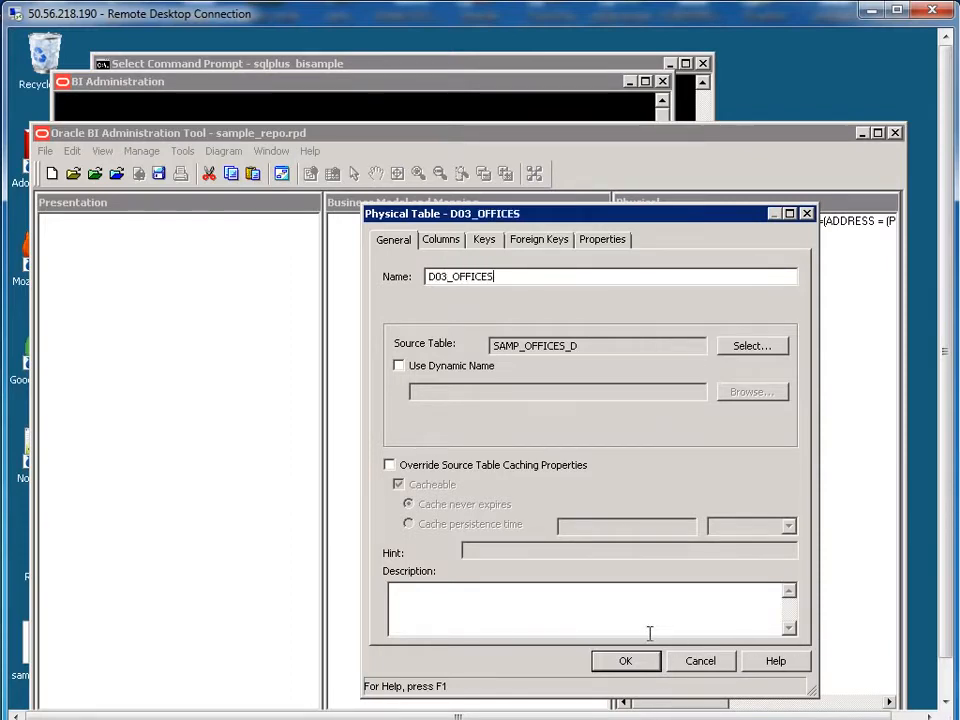
left_click(622, 662)
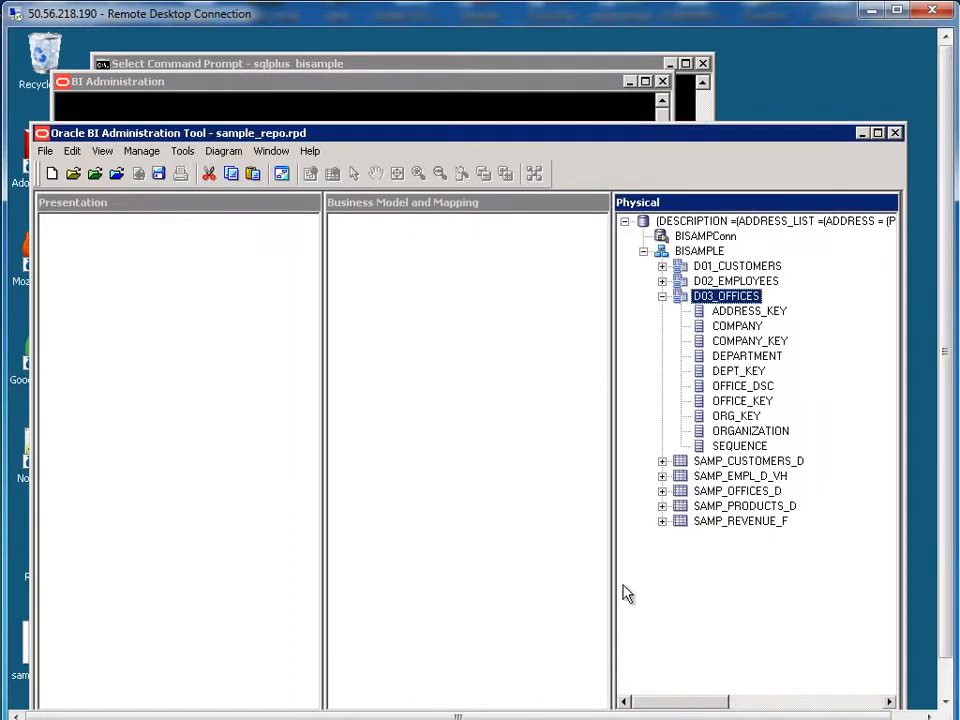
left_click(662, 298)
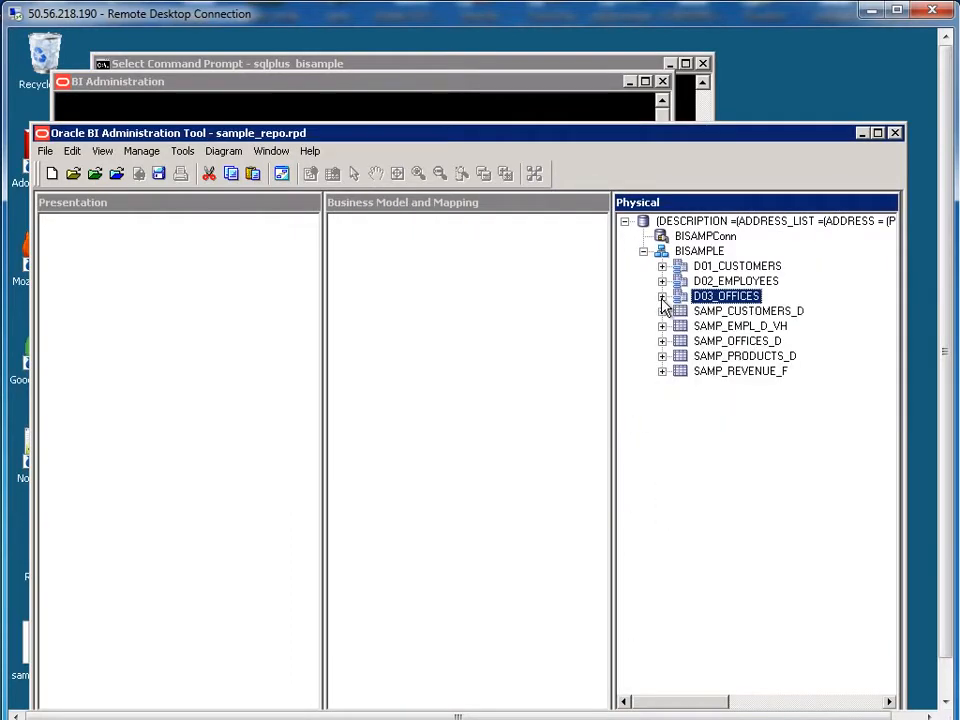
Step: Create alias D04_PRODUCTS for SAMP_PRODUCTS_D and collapse its column list
right_click(742, 357)
mouse_move(768, 368)
left_click(676, 366)
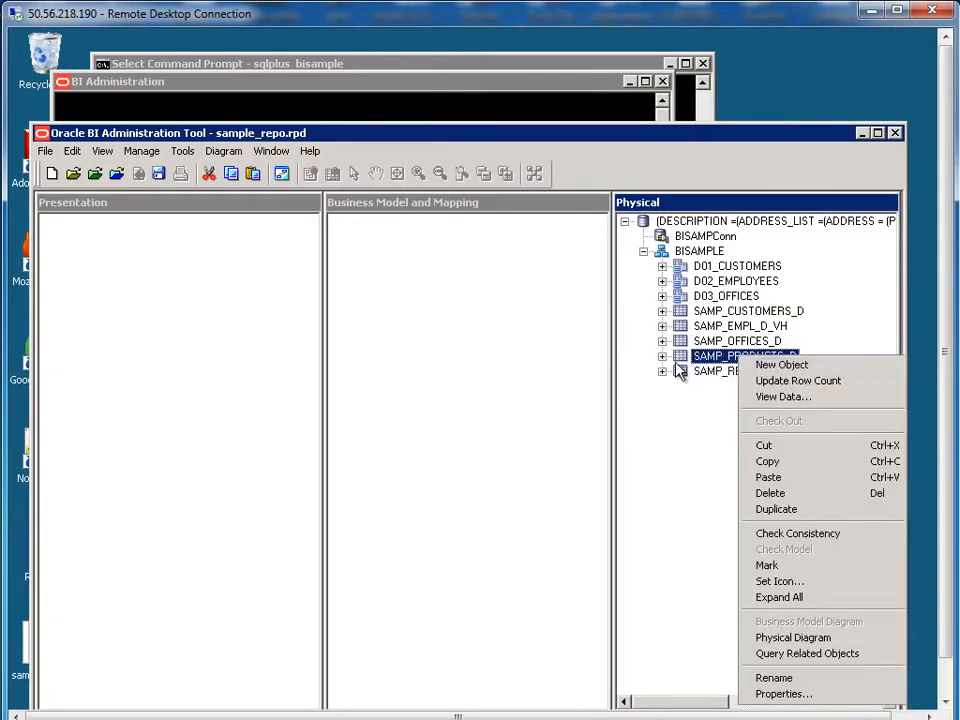
type("D0")
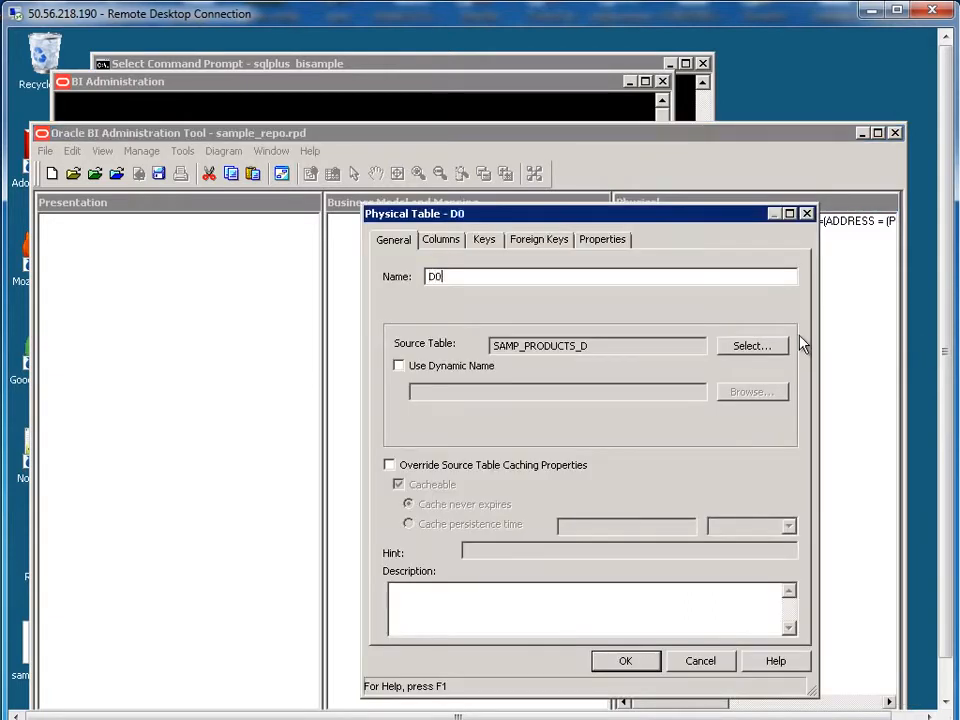
type("4_PRODUCTS")
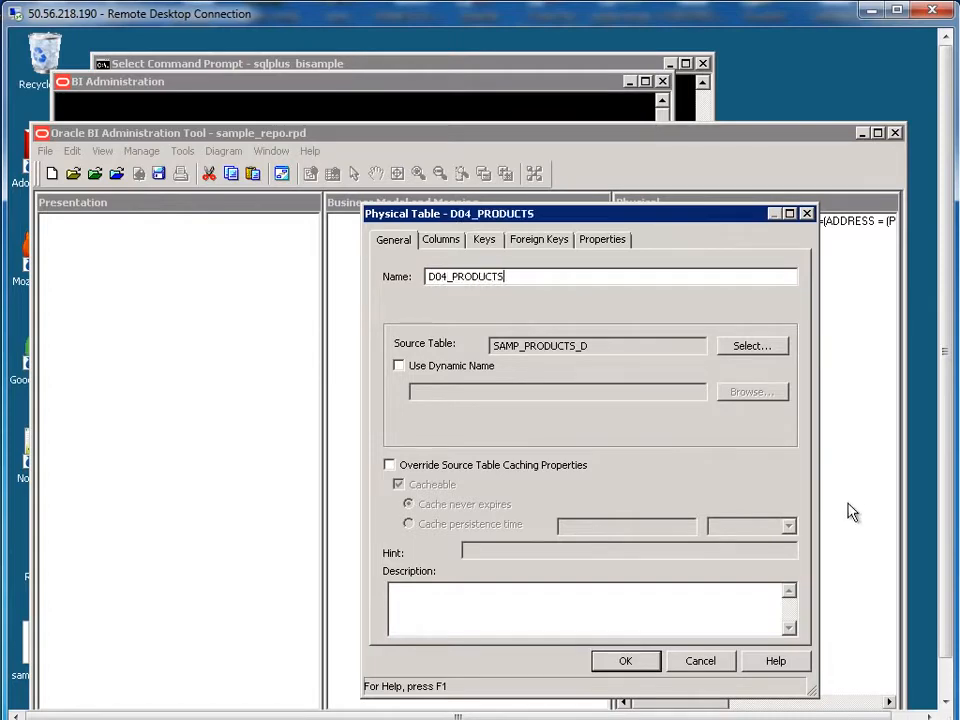
left_click(645, 663)
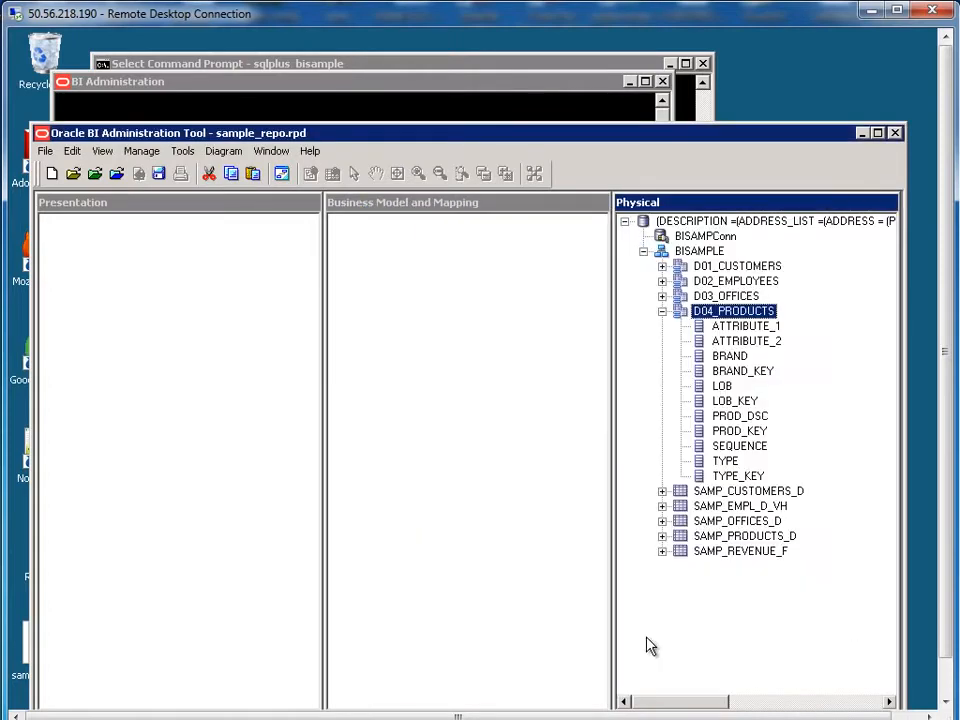
left_click(662, 312)
Step: Create alias F01_REVENUES for SAMP_REVENUE_F, collapse it, and select D01_CUSTOMERS through F01_REVENUES
left_click(736, 389)
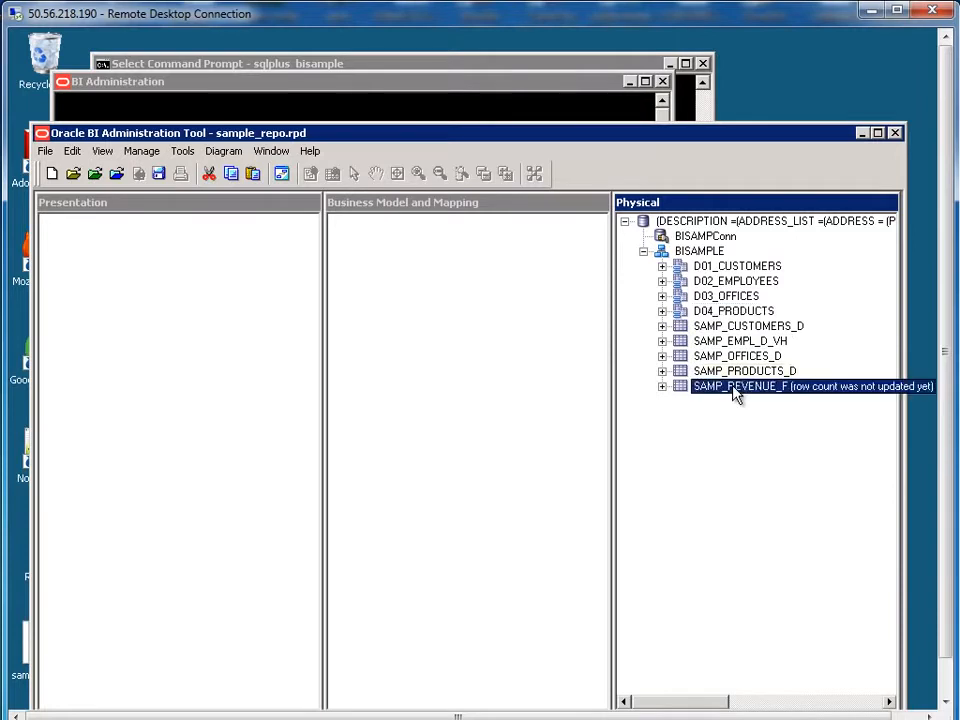
right_click(731, 391)
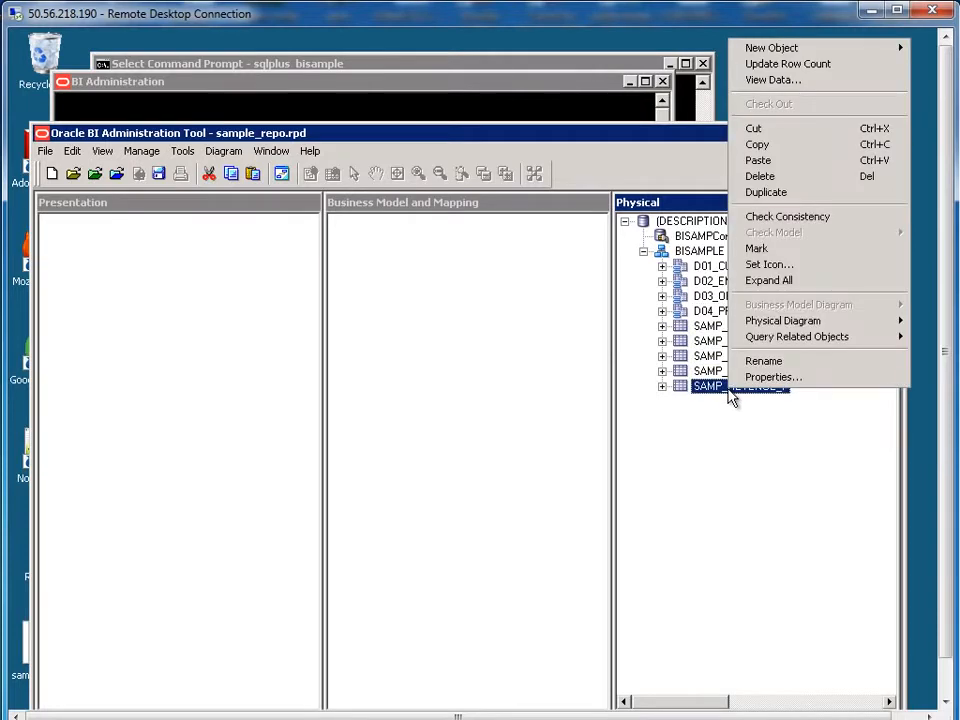
mouse_move(787, 47)
left_click(655, 48)
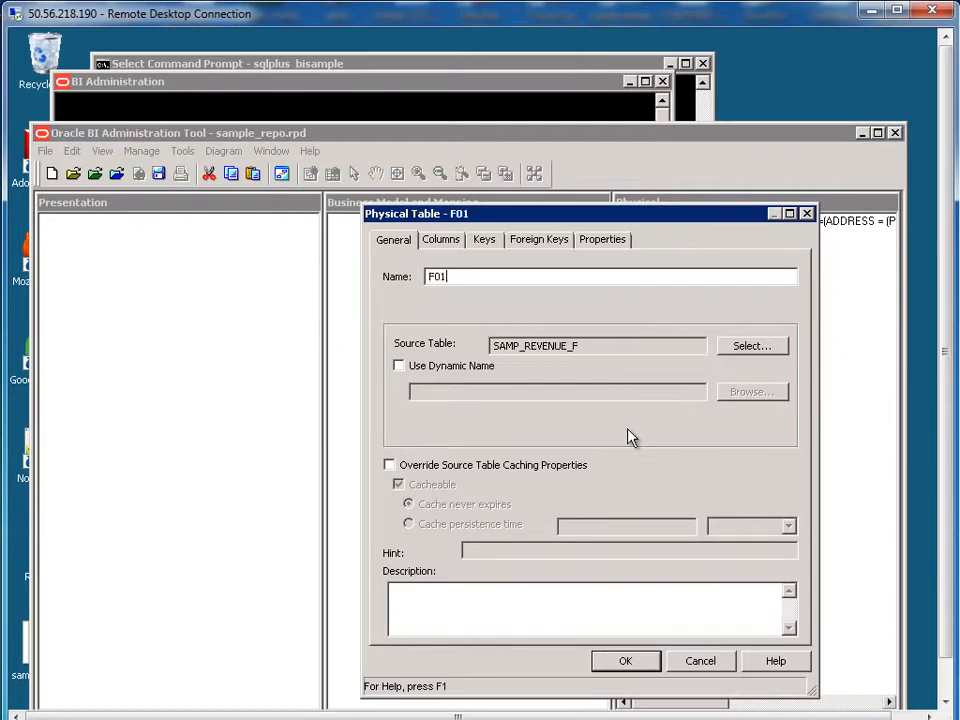
type("F01_REVENUES")
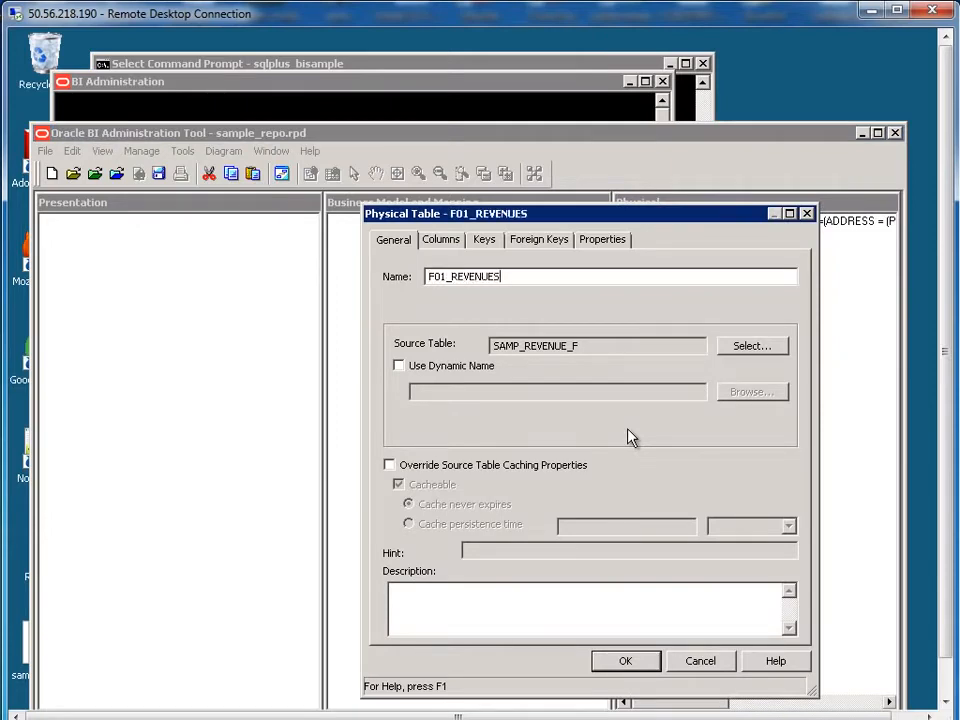
left_click(606, 660)
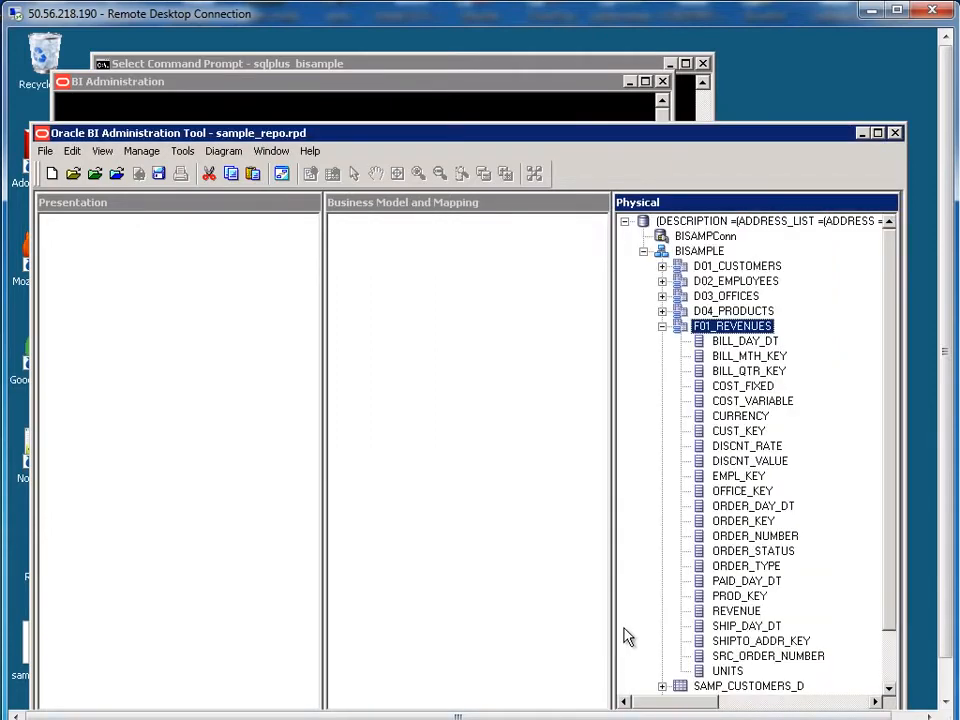
left_click(662, 326)
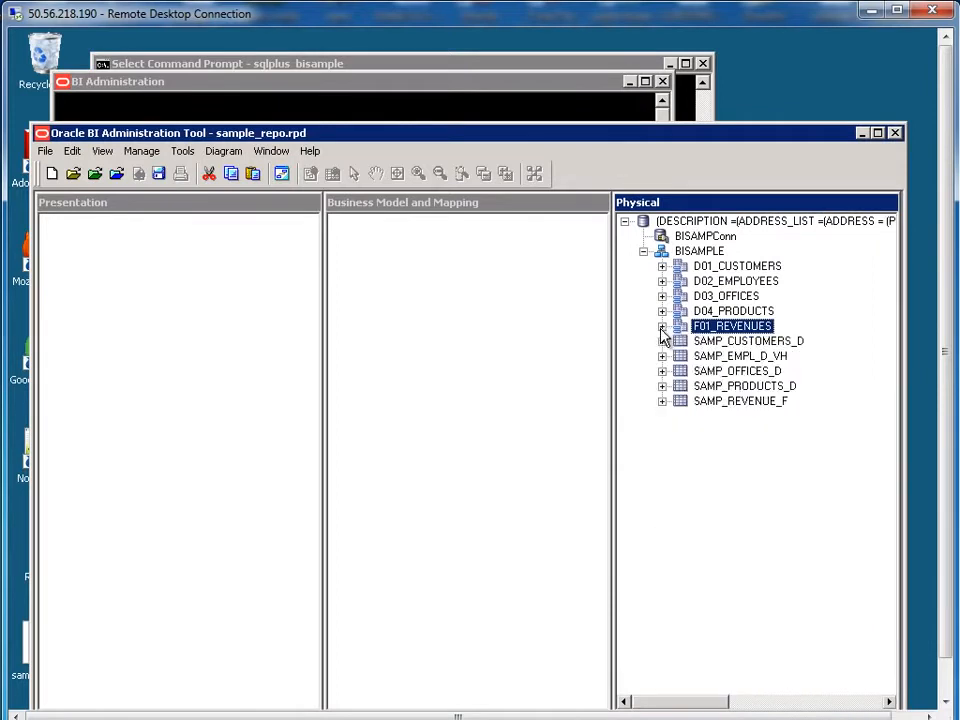
left_click(717, 268)
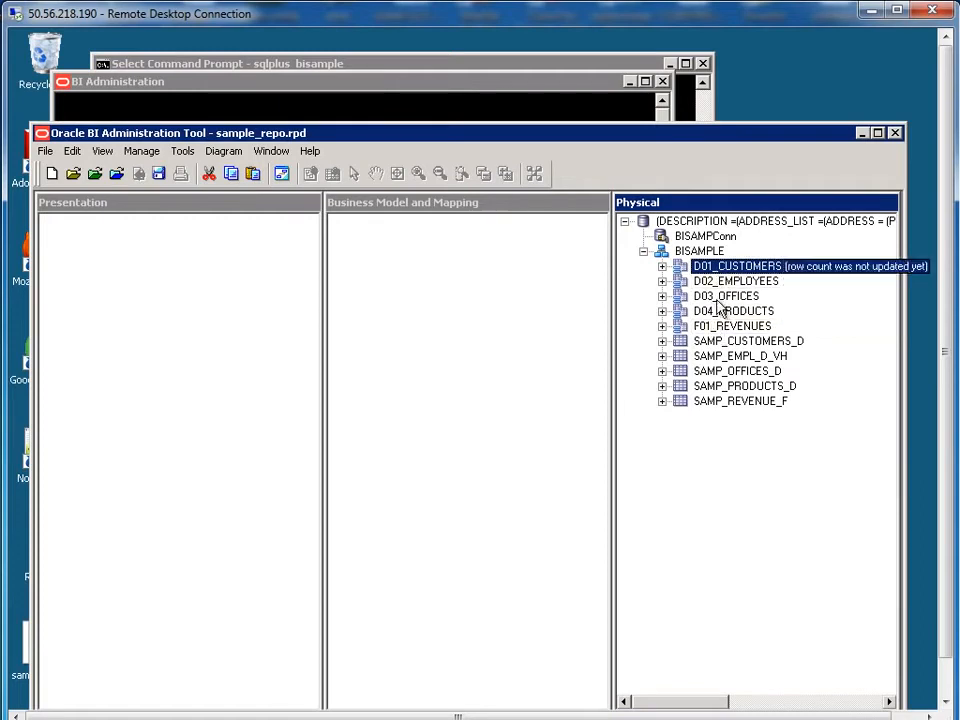
left_click(717, 330, "shift")
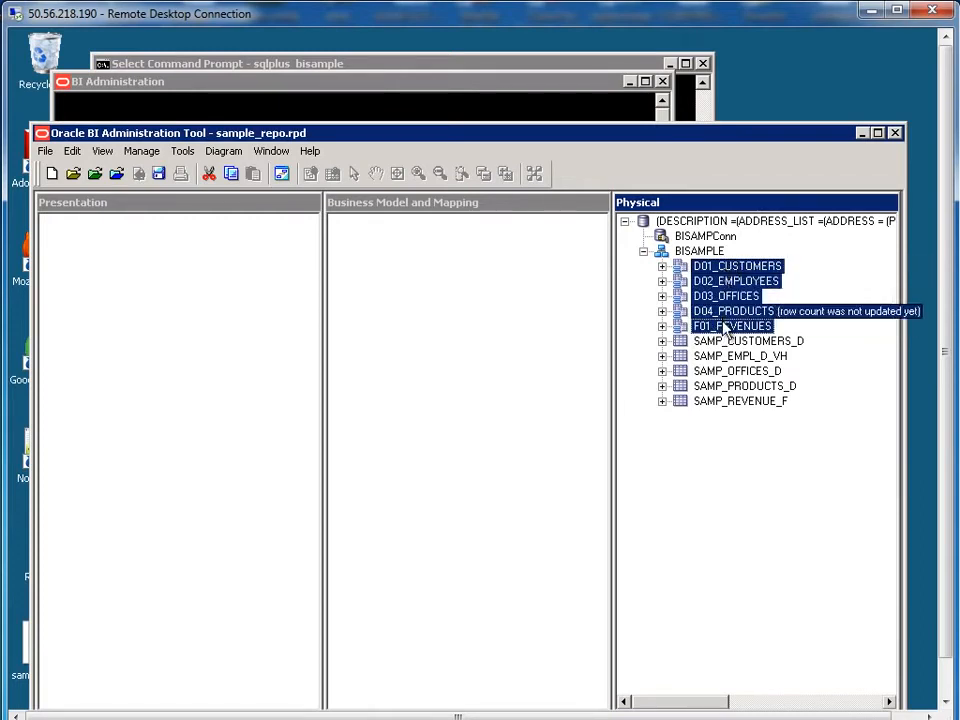
Step: Diagram the five selected alias tables and drag D04_PRODUCTS and D03_OFFICES around F01_REVENUES
right_click(724, 329)
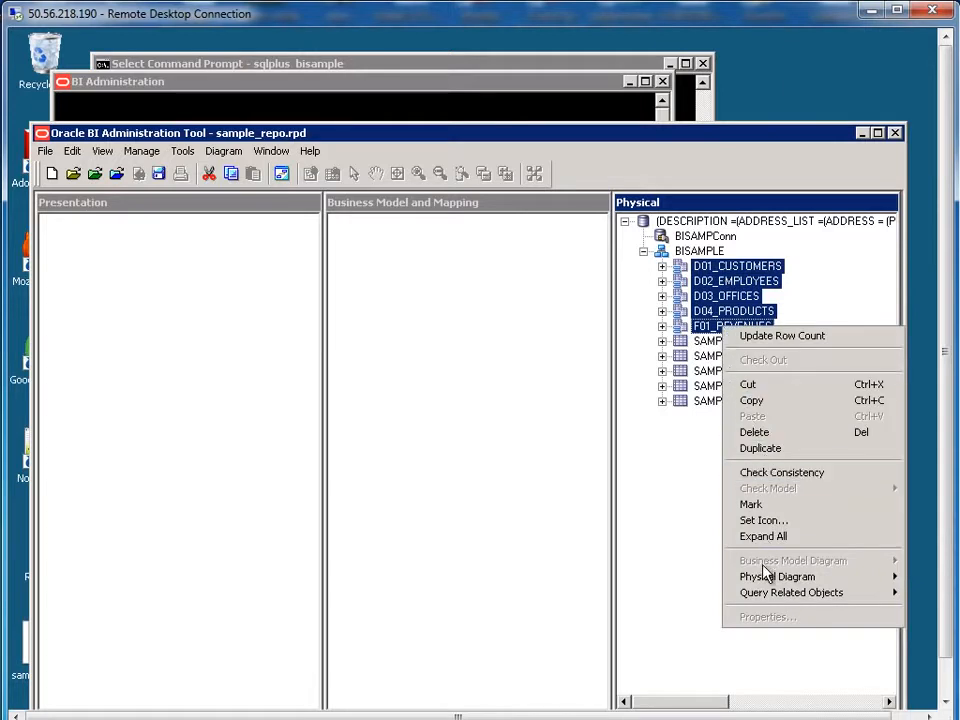
mouse_move(766, 580)
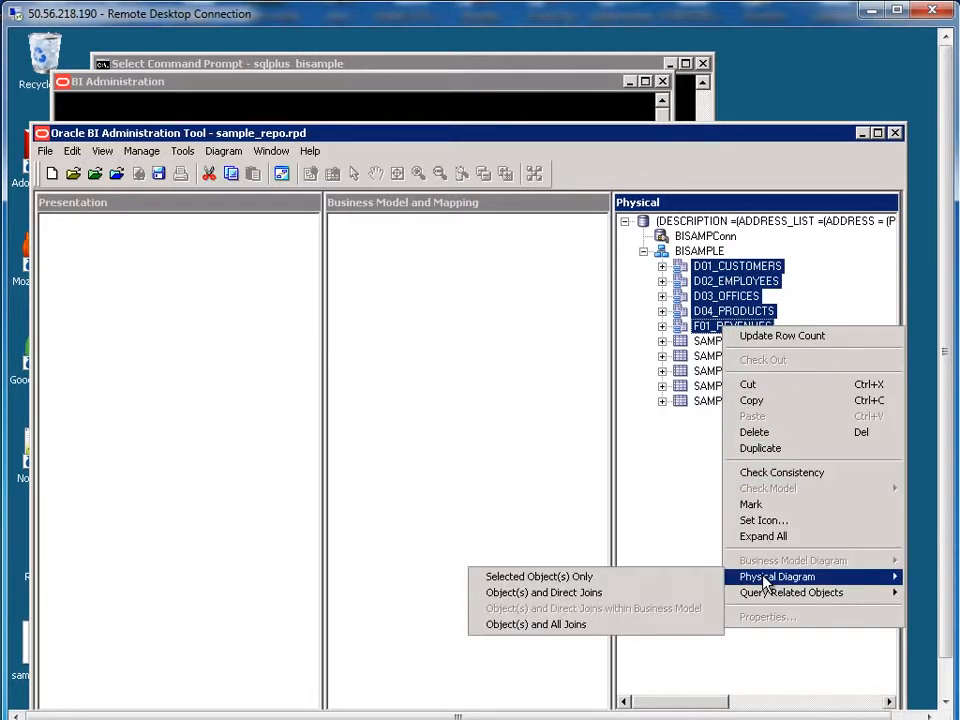
left_click(586, 578)
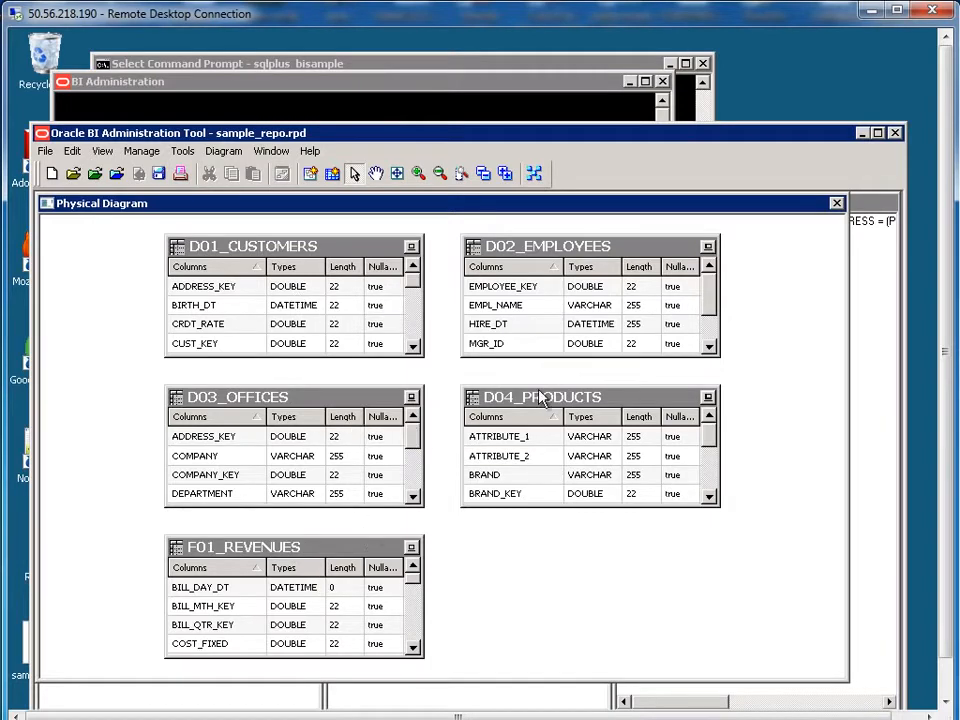
left_click_drag(542, 400, 701, 468)
left_click_drag(282, 400, 164, 399)
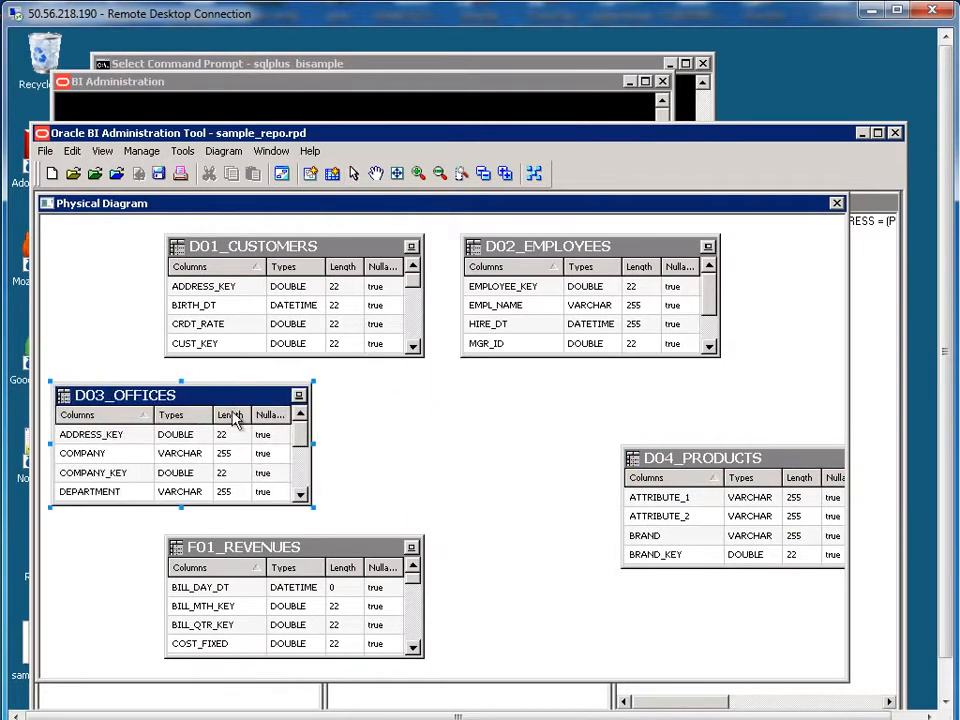
left_click_drag(322, 544, 475, 433)
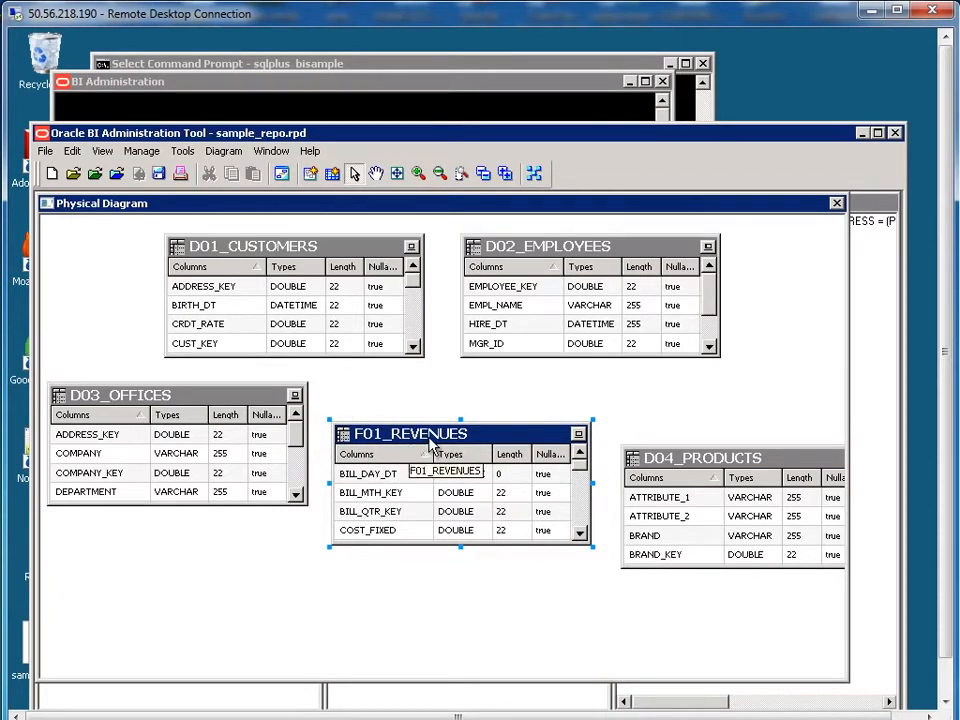
Step: Create a foreign key joining D03_OFFICES.OFFICE_KEY to F01_REVENUES.OFFICE_KEY
left_click(311, 174)
left_click(286, 330)
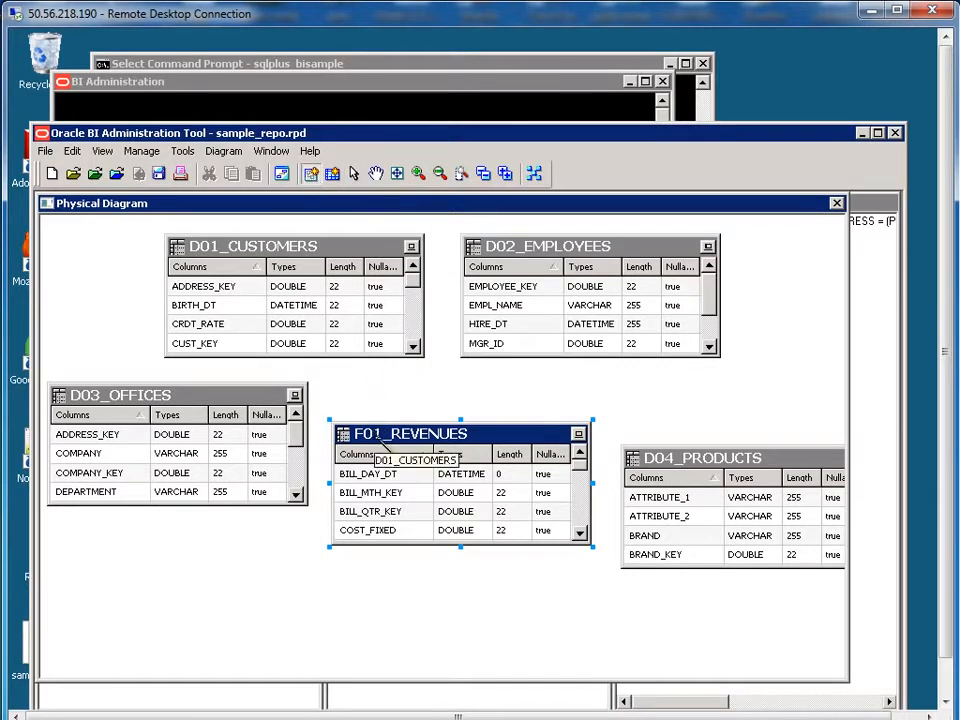
left_click(435, 447)
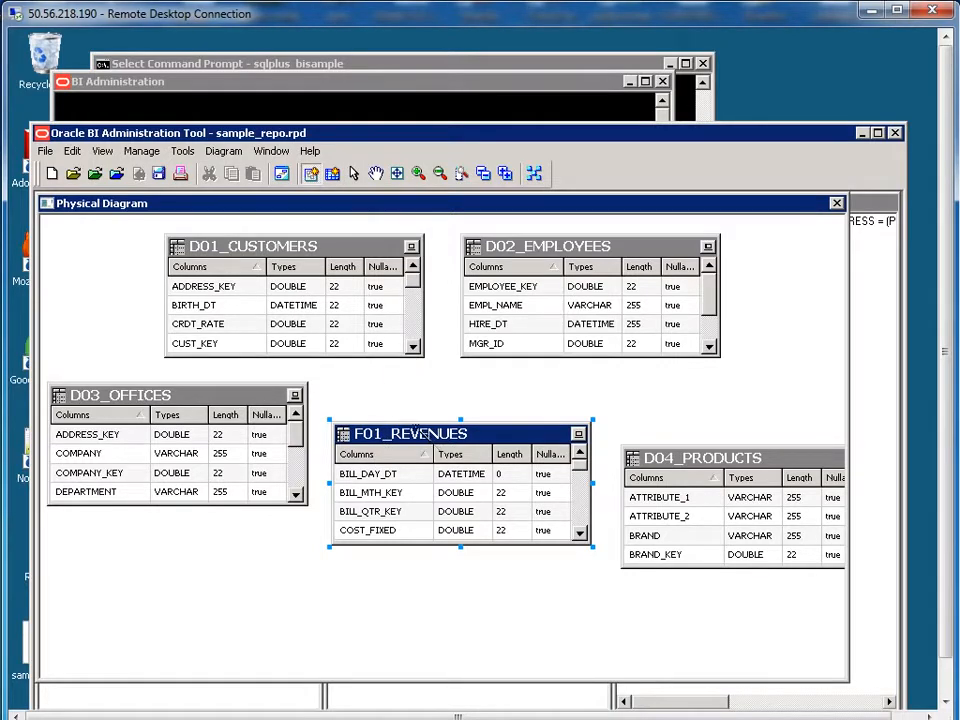
left_click(175, 408)
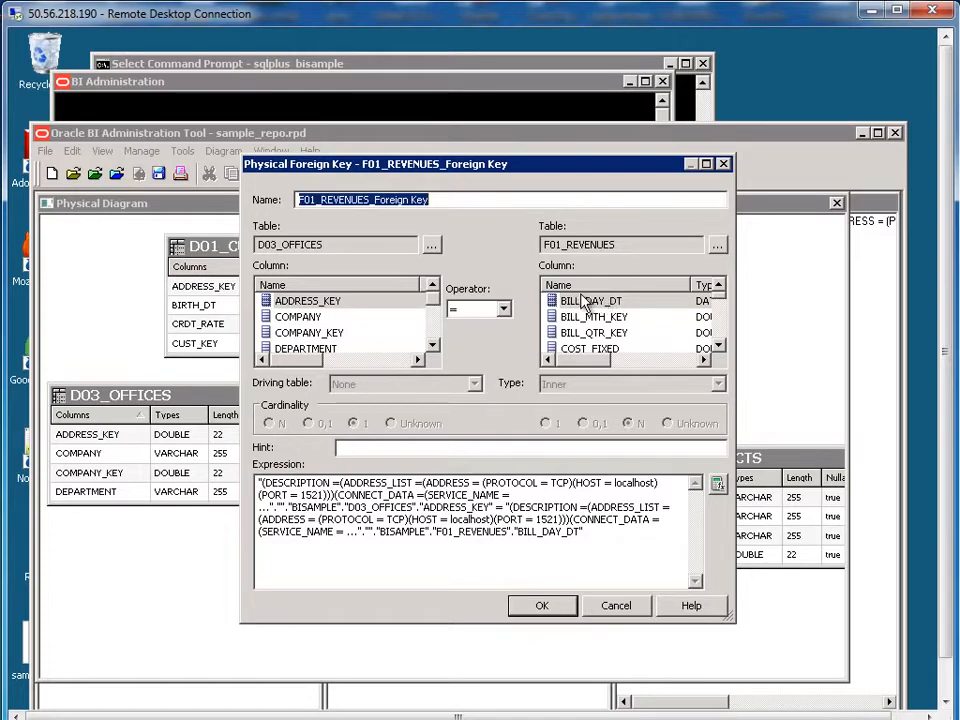
left_click(433, 346)
left_click(433, 346)
left_click(433, 346)
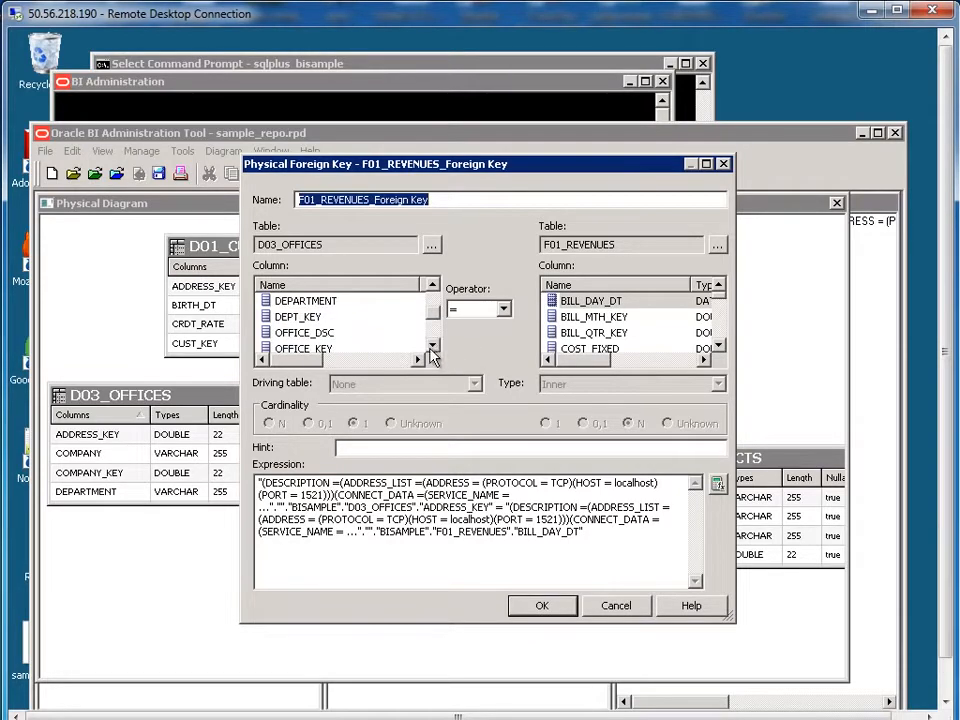
left_click(312, 351)
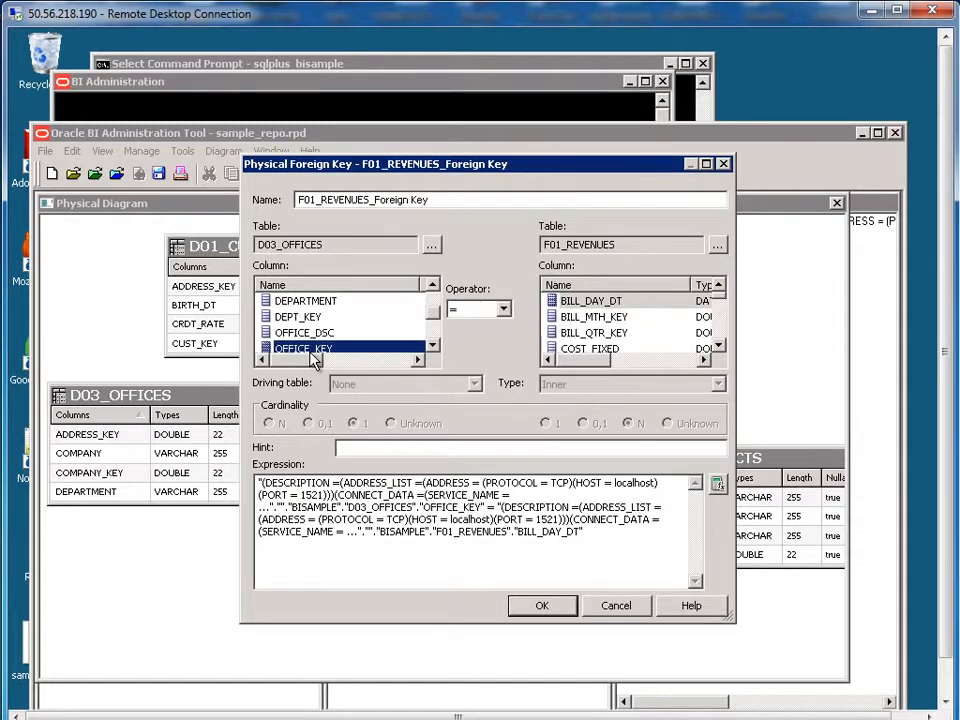
left_click(718, 346)
left_click(718, 346)
left_click(718, 346)
left_click(718, 346)
left_click(718, 346)
left_click(718, 346)
left_click(718, 346)
left_click(718, 346)
left_click(718, 346)
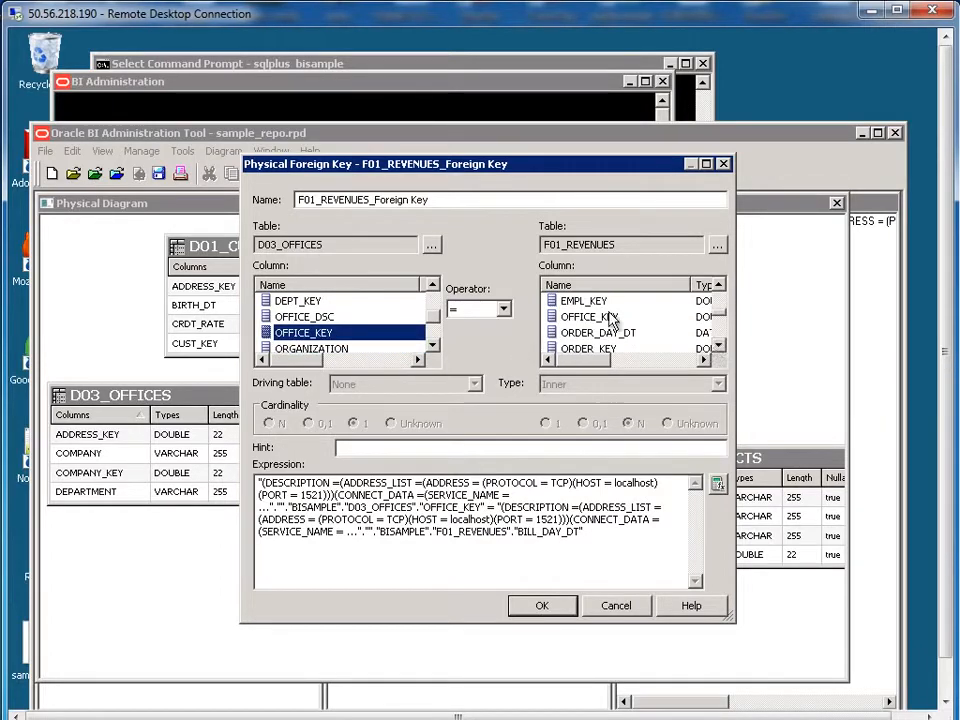
left_click(600, 317)
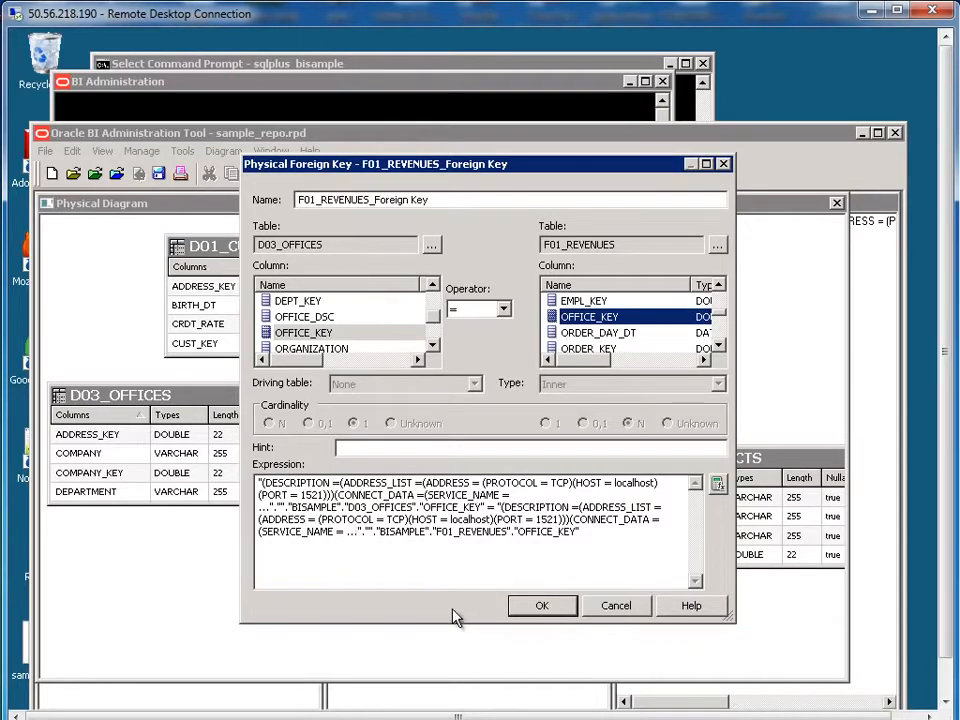
left_click(547, 612)
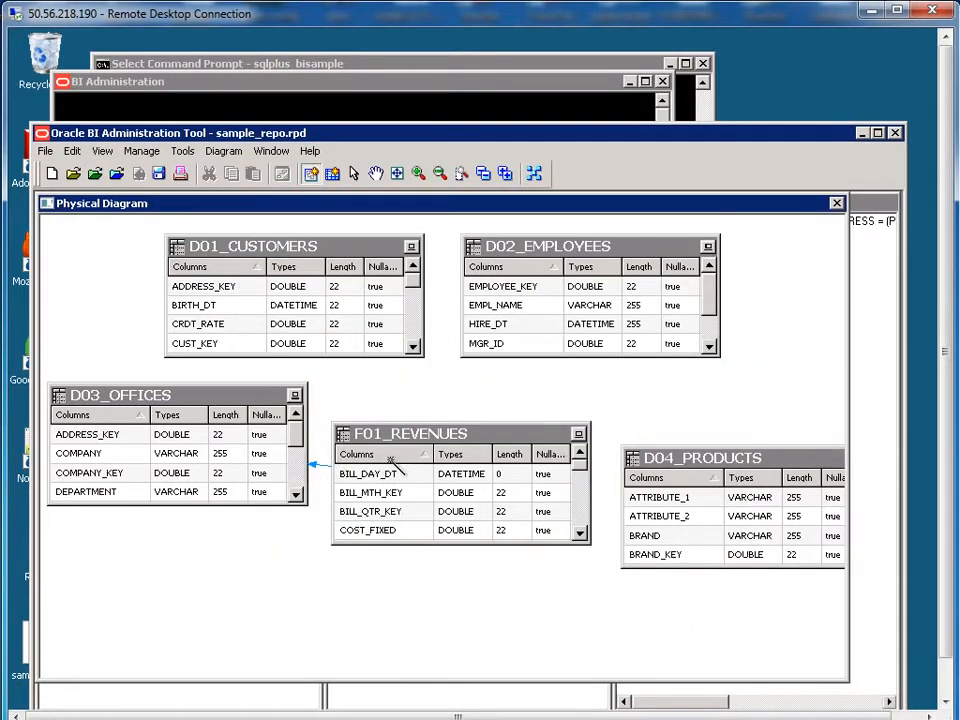
Step: Join F01_REVENUES to D01_CUSTOMERS on CUST_KEY
left_click(418, 437)
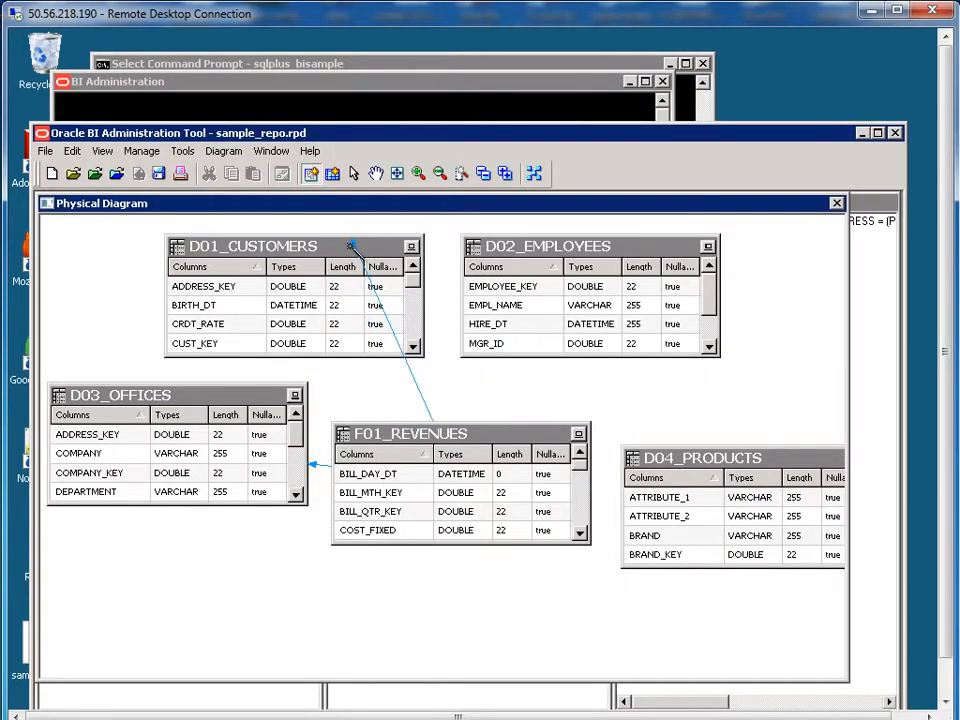
left_click(350, 245)
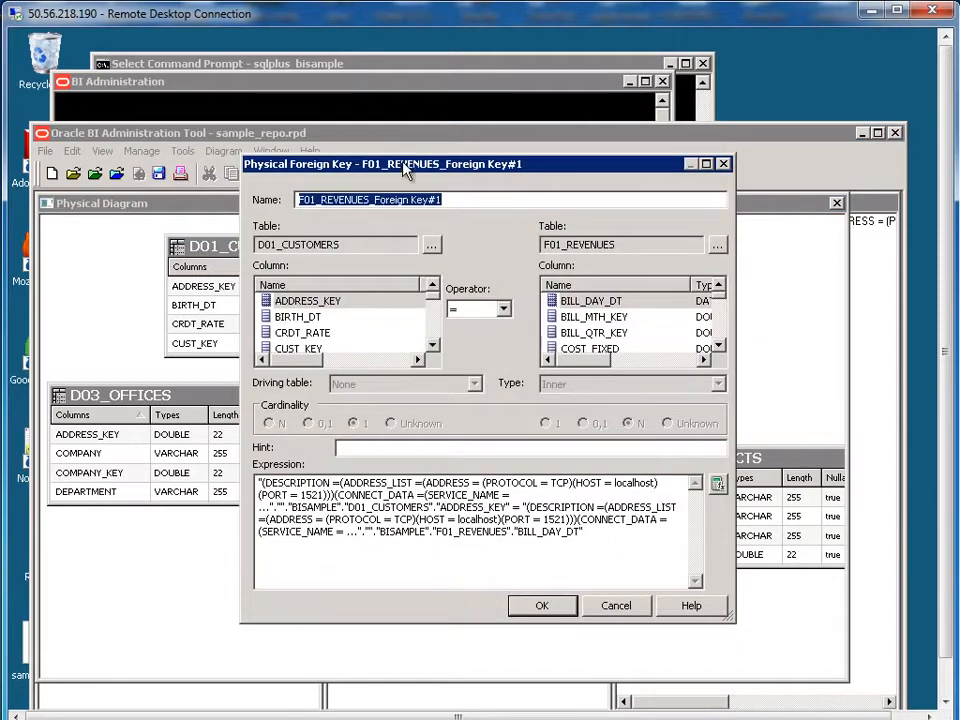
left_click_drag(406, 170, 593, 198)
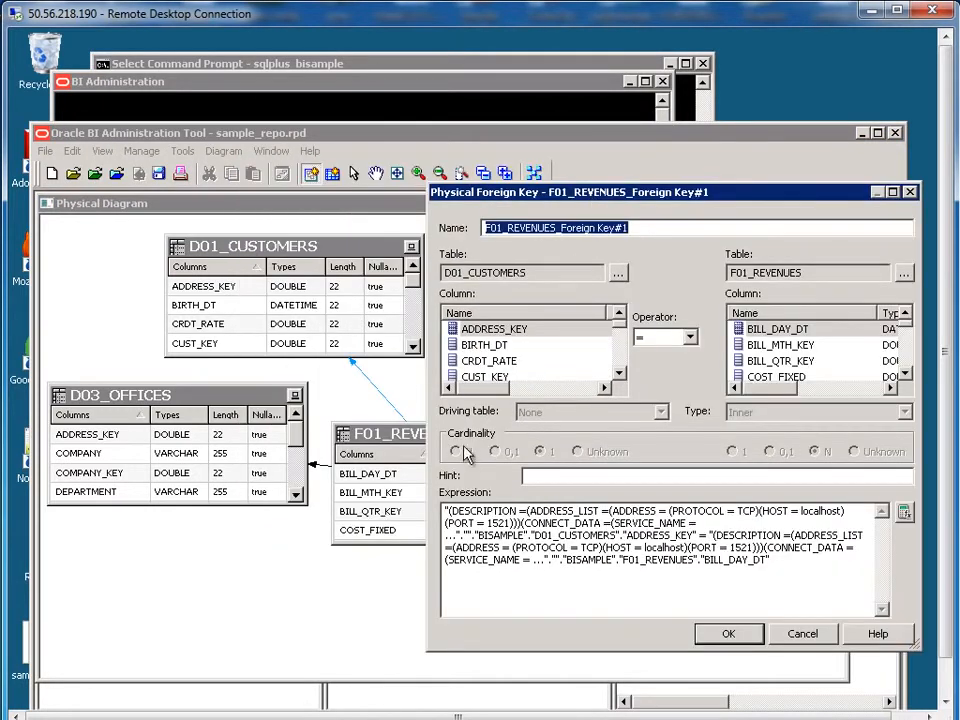
left_click(501, 378)
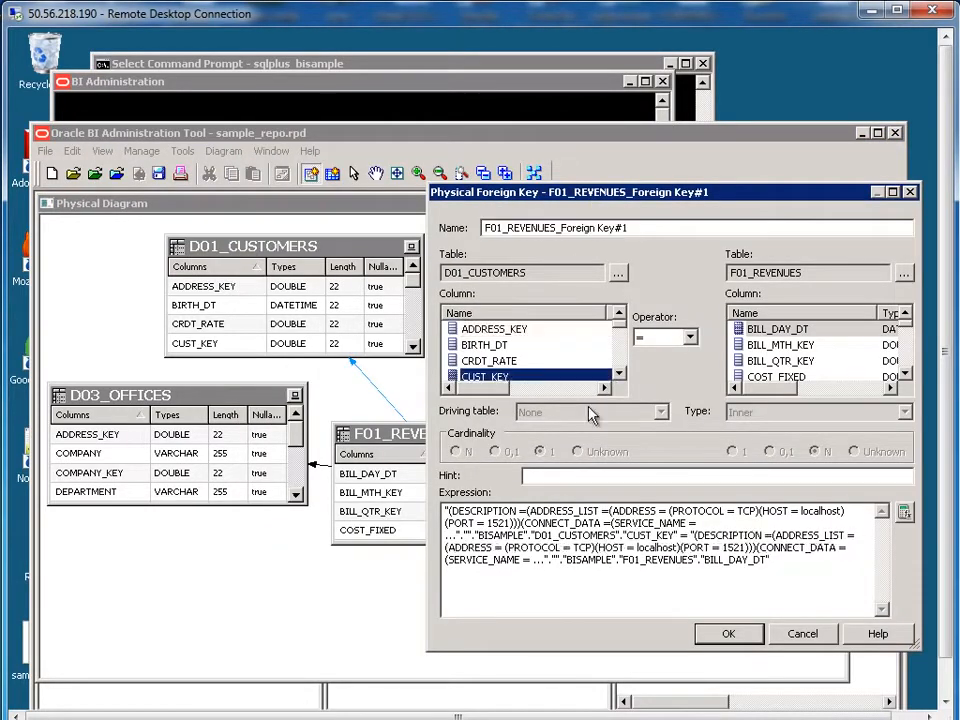
left_click(905, 374)
left_click(905, 374)
left_click(905, 374)
left_click(905, 374)
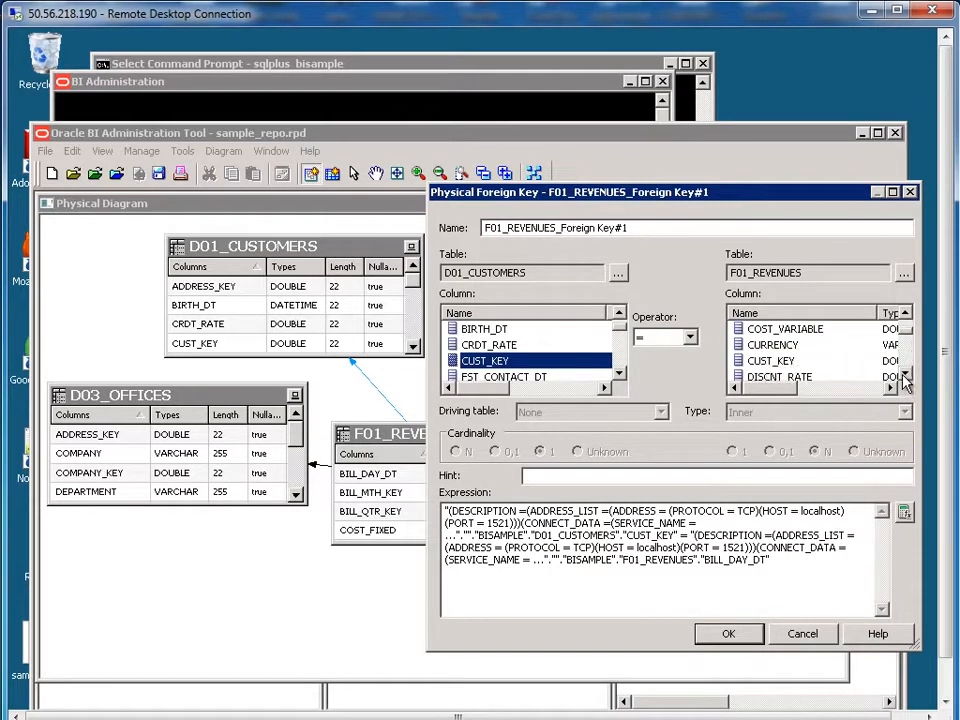
left_click(775, 361)
left_click(752, 633)
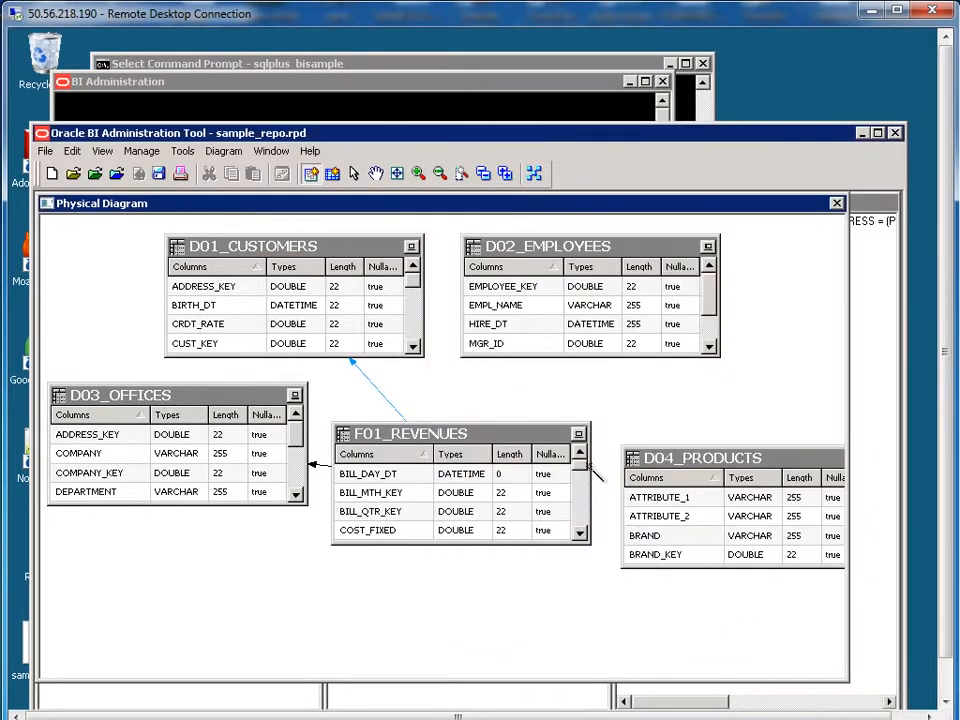
Step: Join F01_REVENUES to D02_EMPLOYEES on EMPL_KEY
left_click(519, 437)
left_click(567, 247)
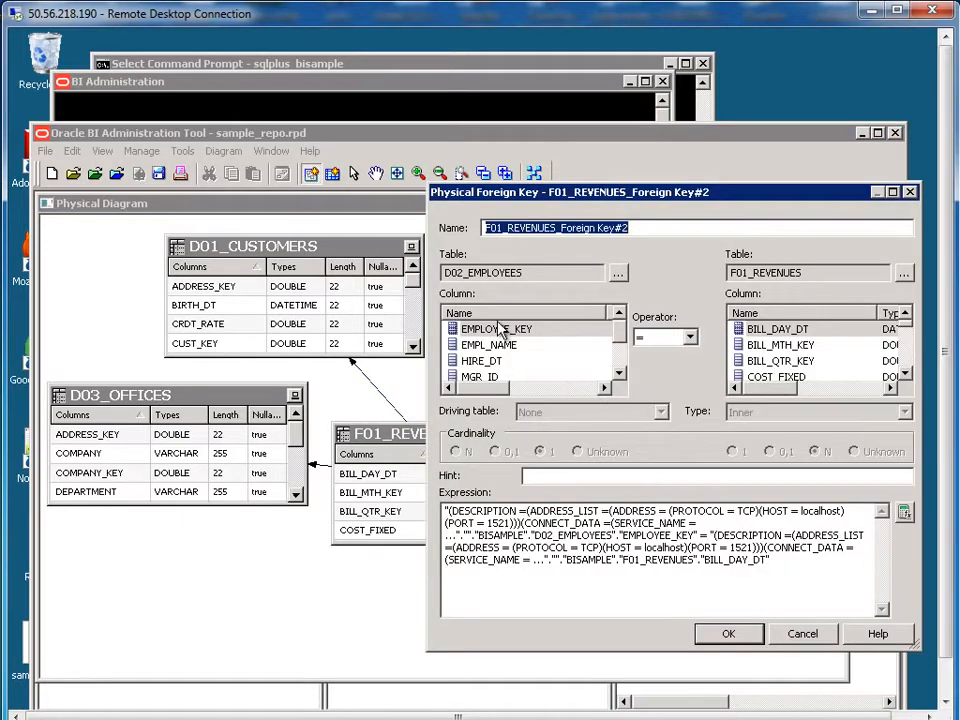
left_click_drag(905, 374, 906, 376)
left_click(785, 345)
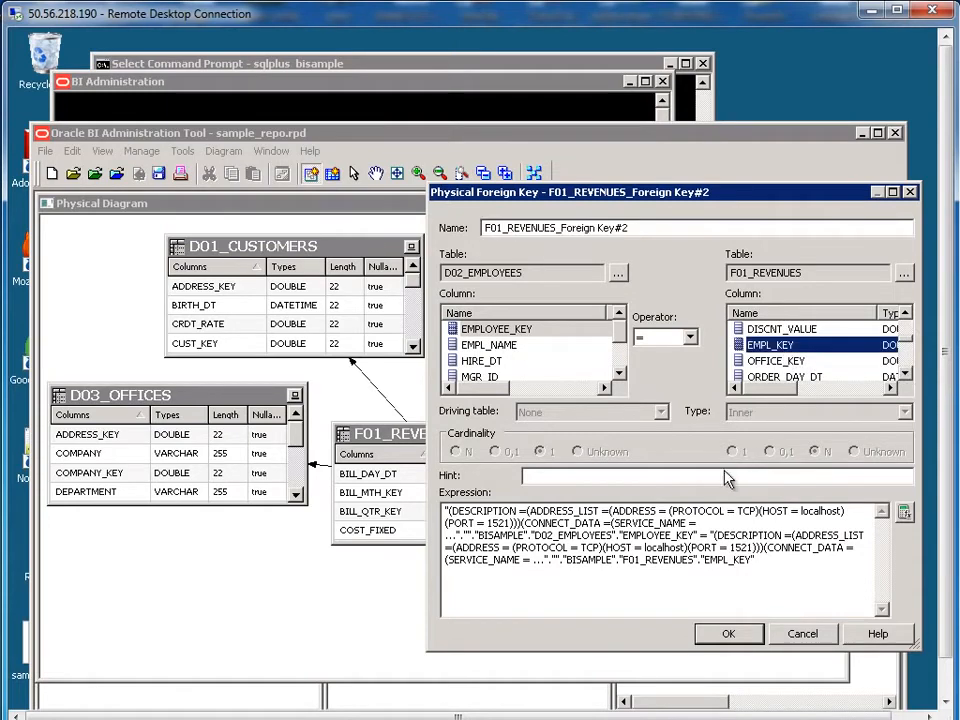
left_click(727, 640)
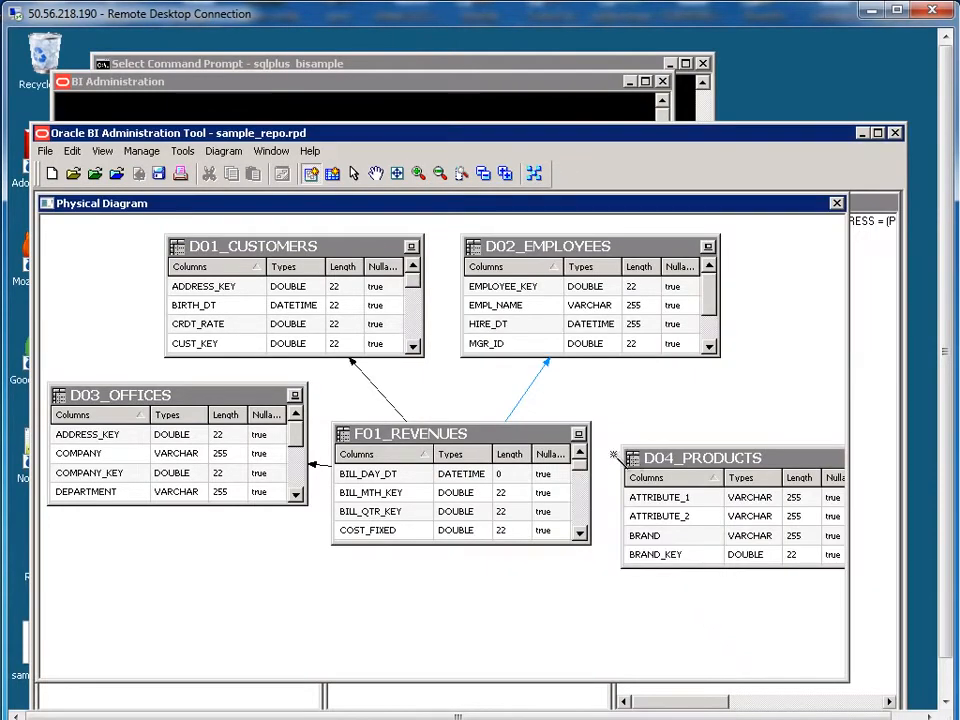
Step: Join F01_REVENUES to D04_PRODUCTS on PROD_KEY
left_click(527, 431)
left_click(718, 458)
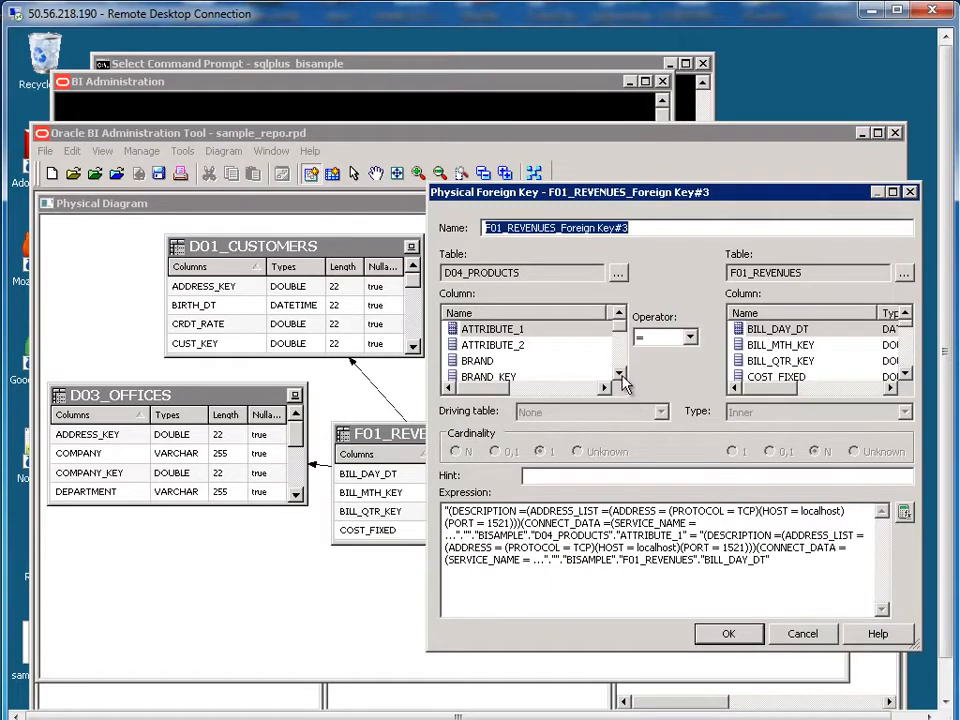
scroll(621, 373, "down", 2)
left_click(506, 345)
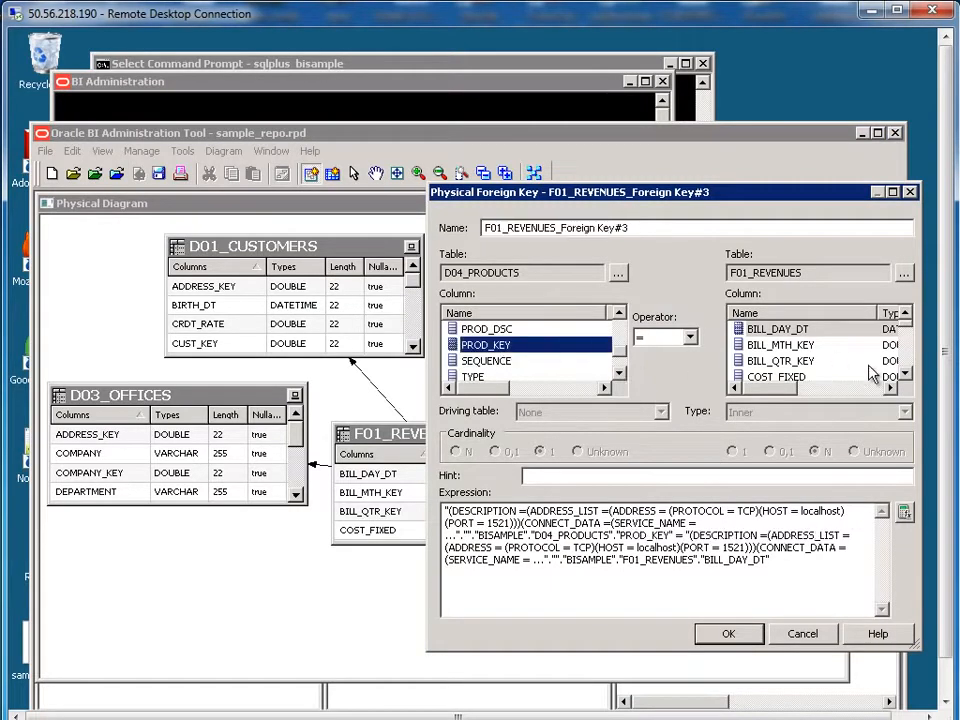
scroll(913, 378, "down", 4)
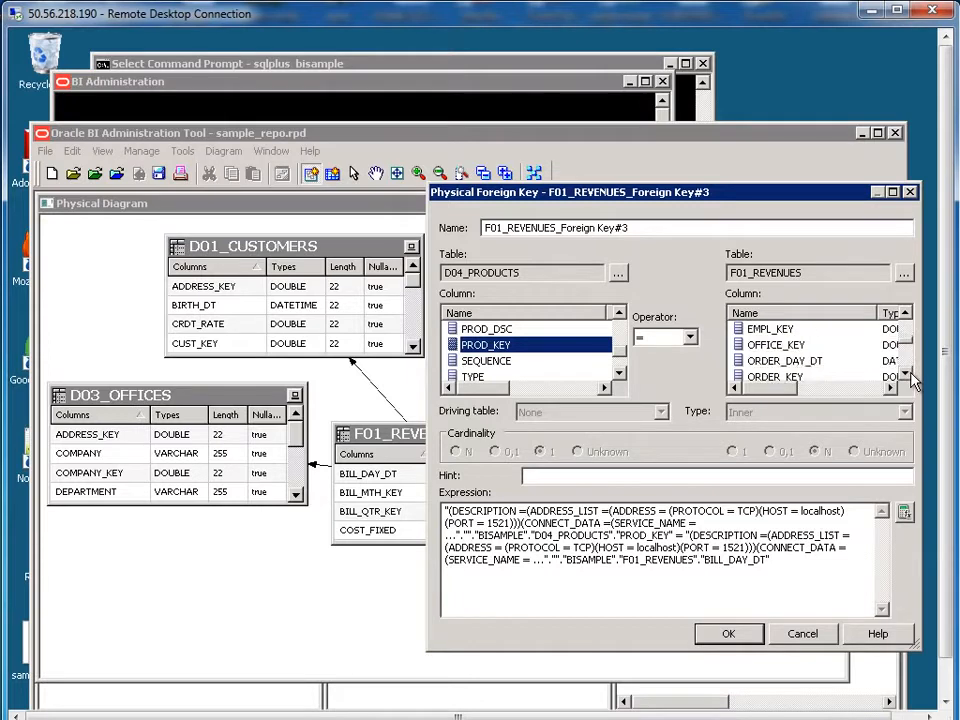
scroll(913, 378, "down", 3)
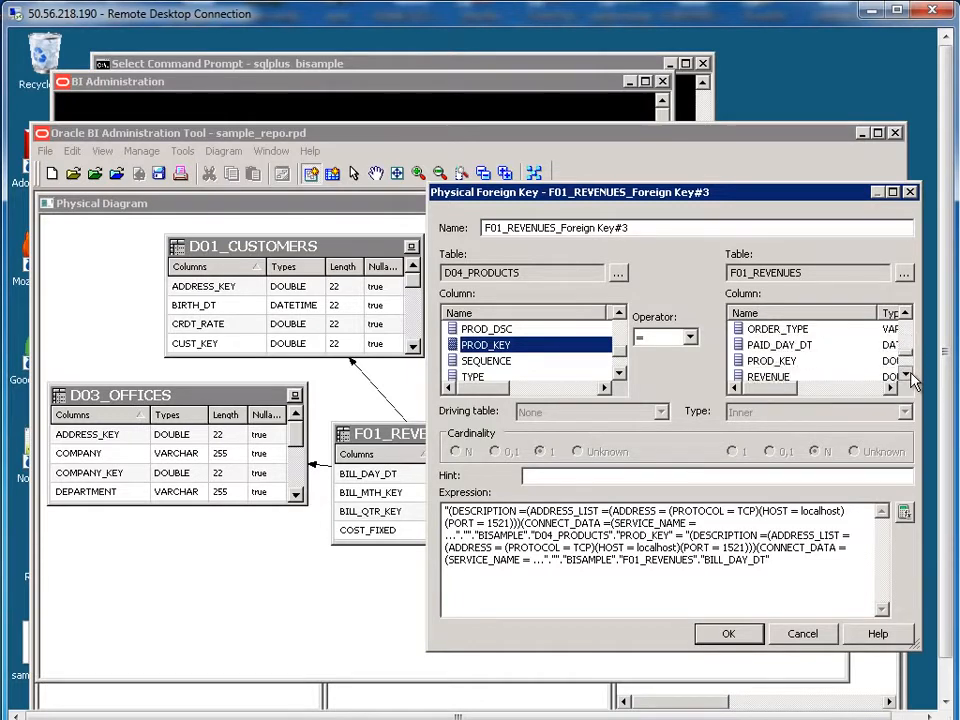
left_click(779, 361)
left_click(728, 630)
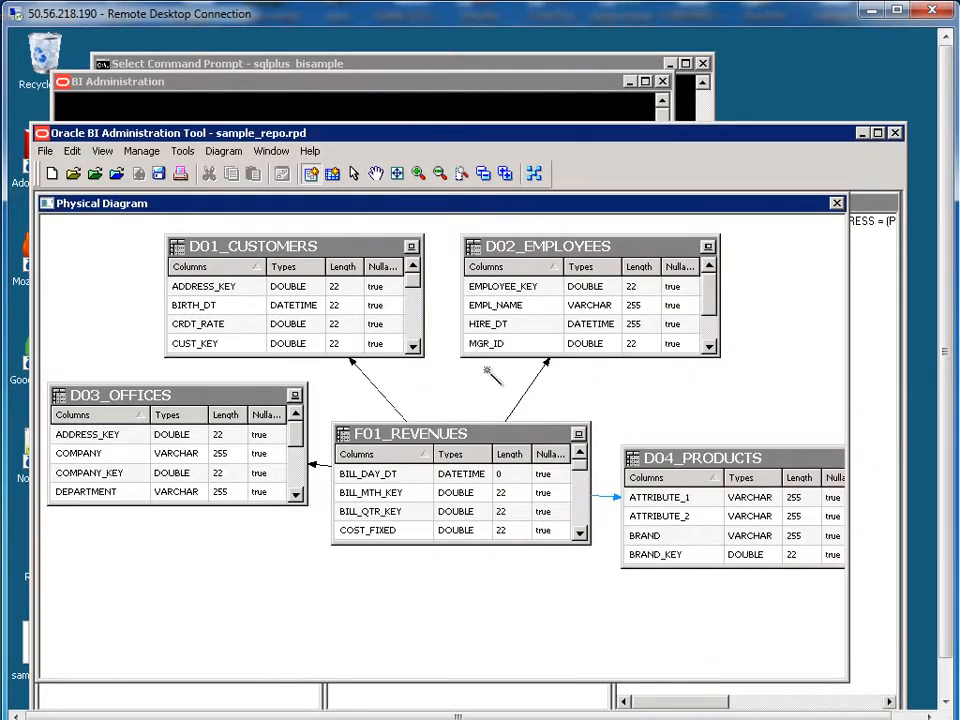
Step: Close the diagram, reopen it for the five selected tables to verify the star joins, then close it
left_click(837, 205)
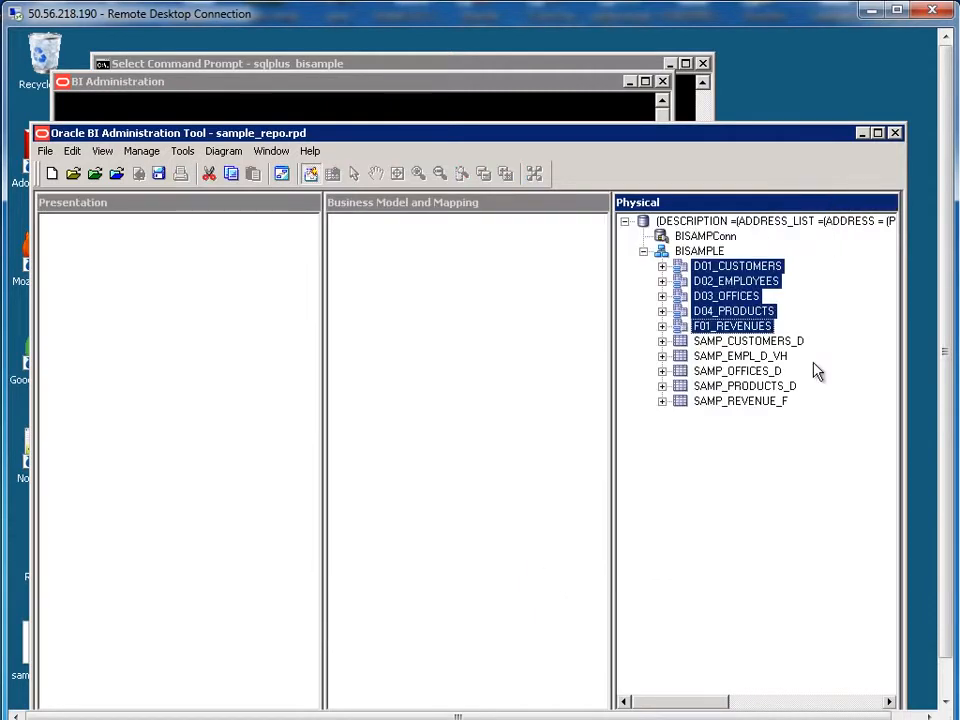
right_click(736, 287)
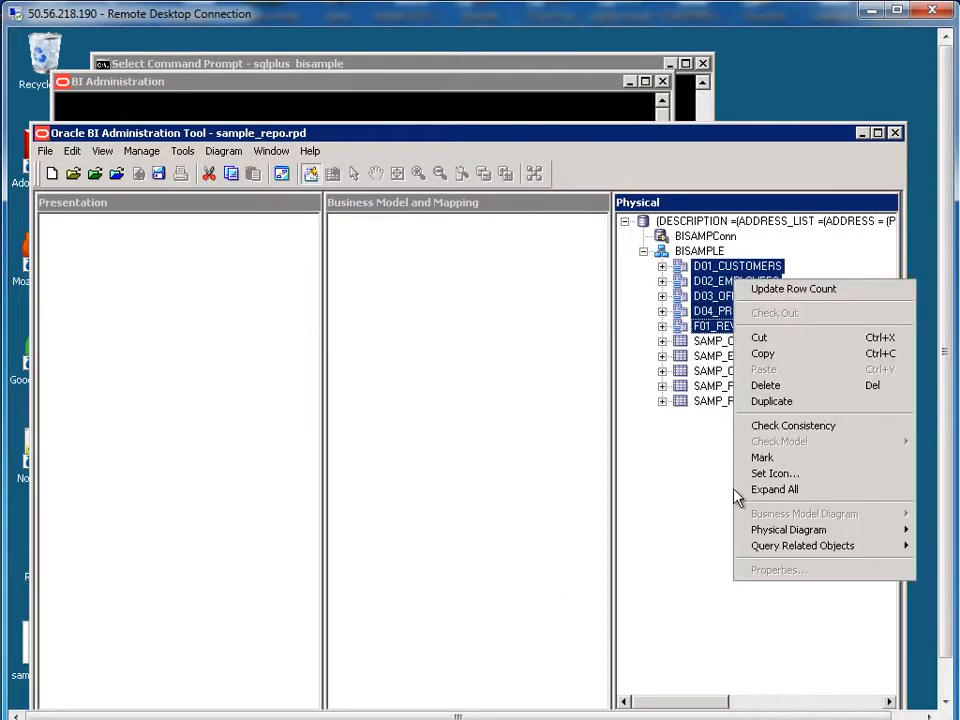
mouse_move(762, 529)
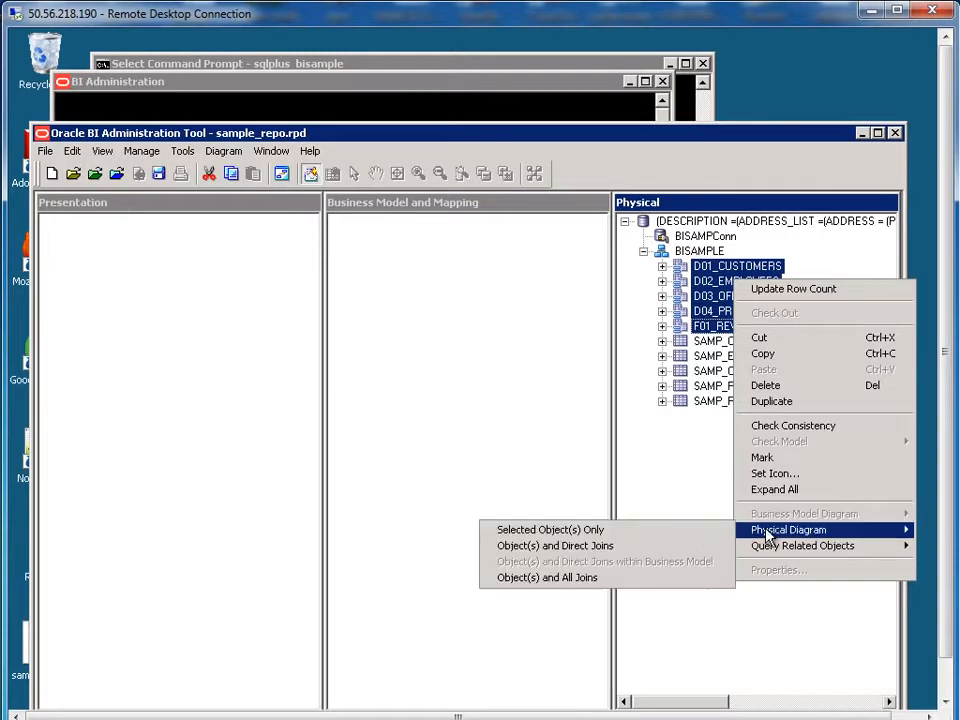
left_click(571, 533)
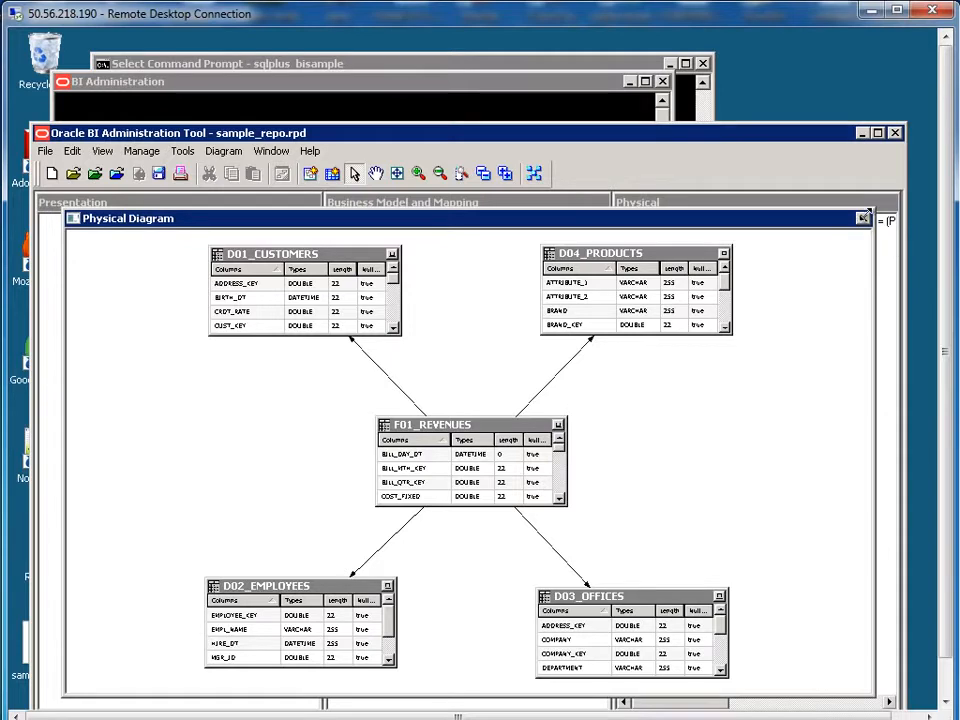
left_click(863, 218)
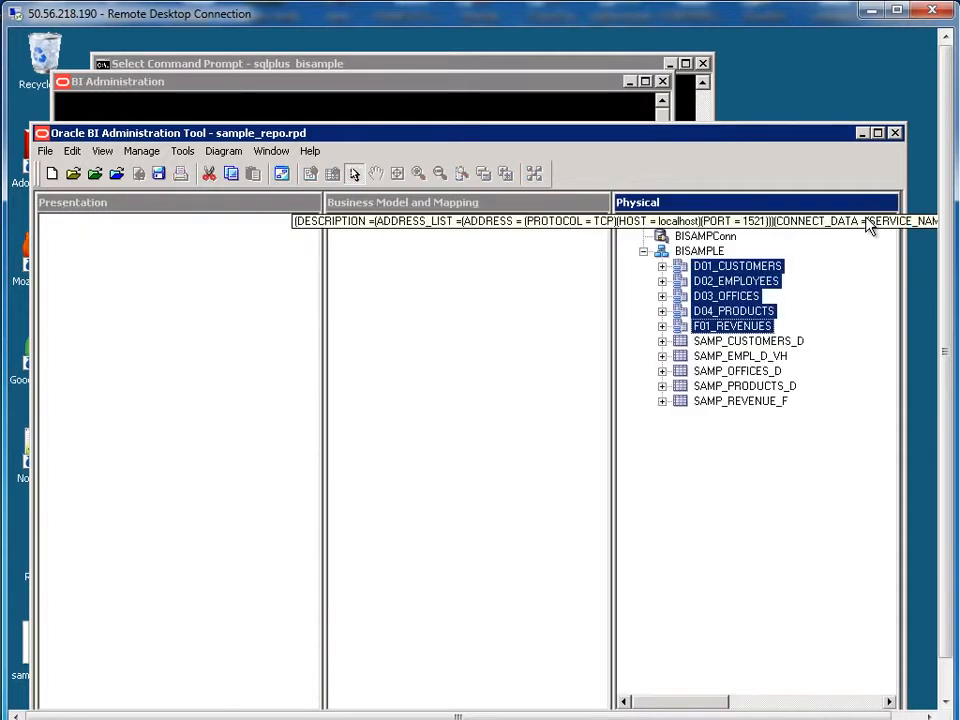
left_click(440, 305)
Step: Create business model BISAMPMODEL and select physical tables D01_CUSTOMERS through F01_REVENUES
right_click(425, 277)
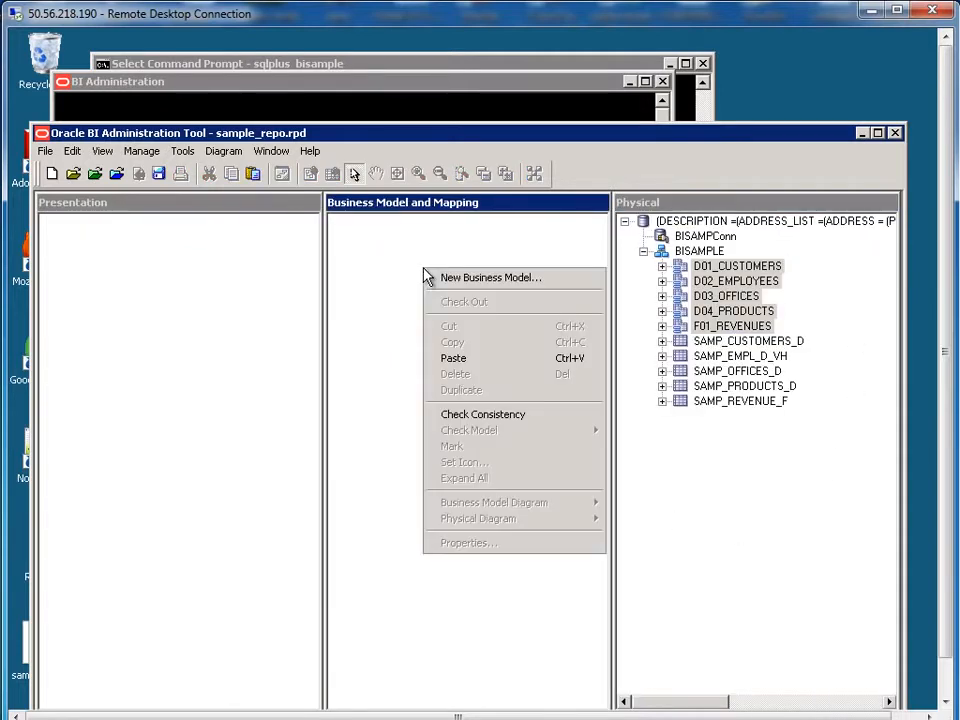
left_click(457, 277)
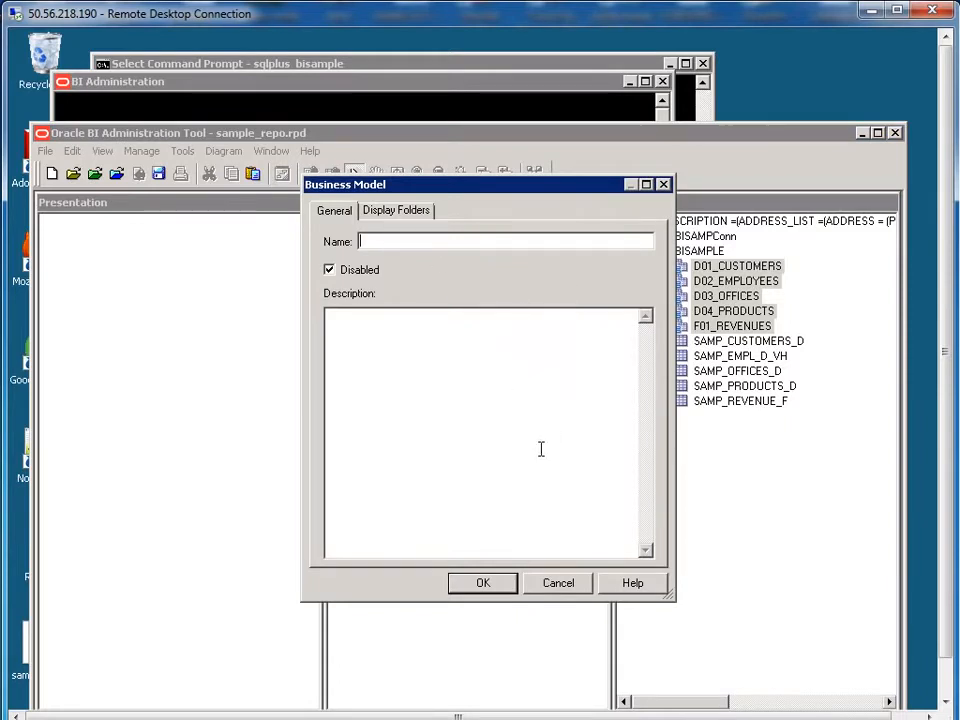
type("BISAMPM")
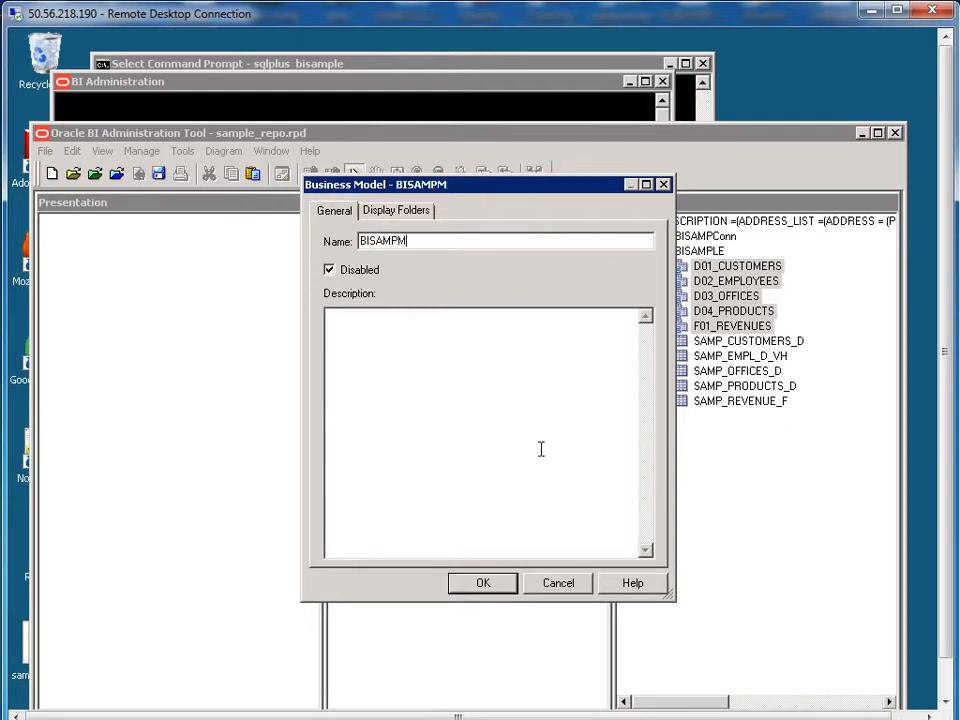
type("ODEL")
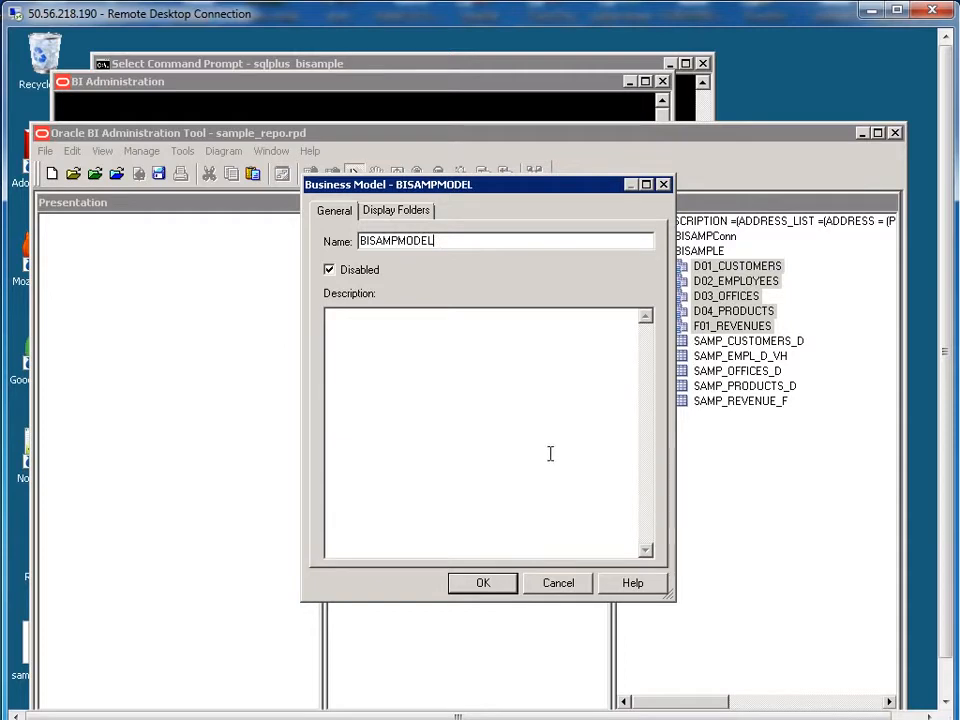
left_click(483, 584)
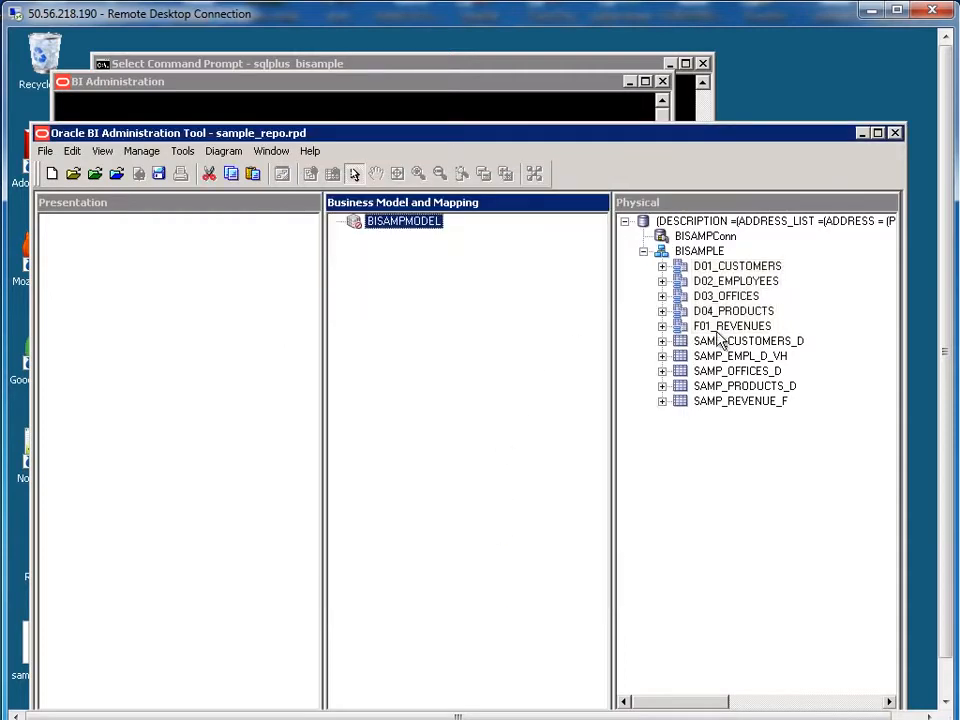
left_click(729, 268)
left_click(735, 326, "shift")
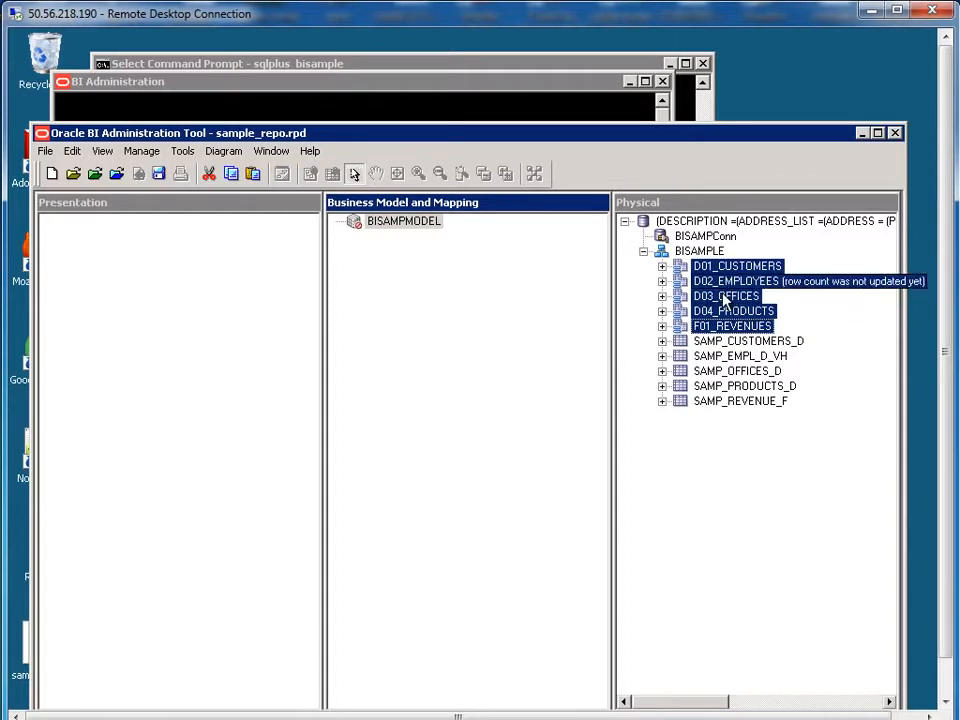
Step: Drag the five selected physical tables onto BISAMPMODEL as logical tables
left_click_drag(720, 298, 417, 222)
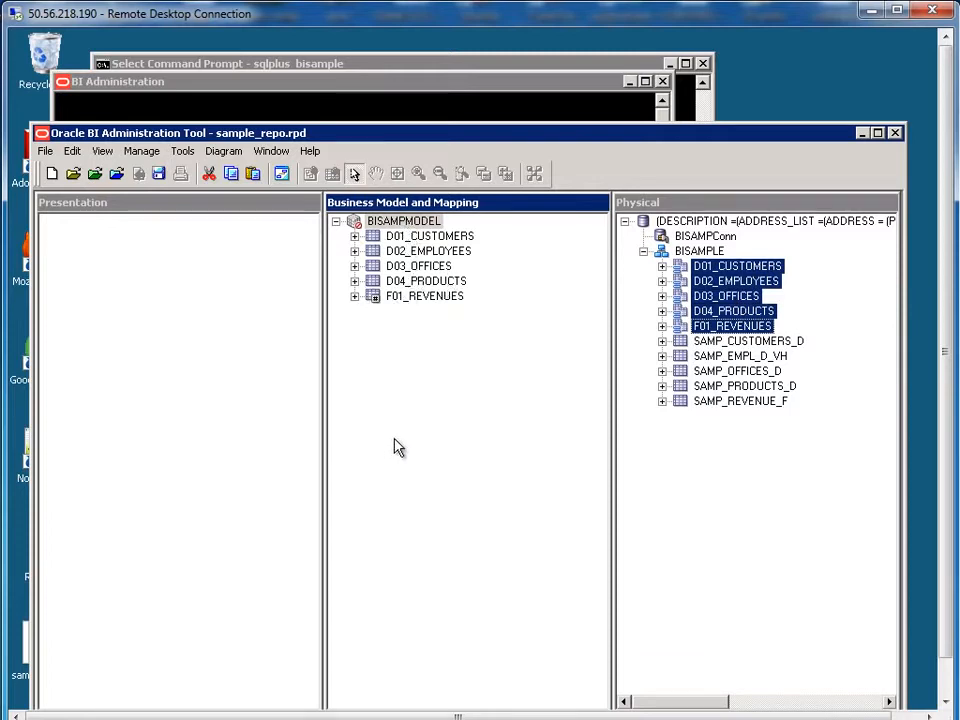
left_click(445, 480)
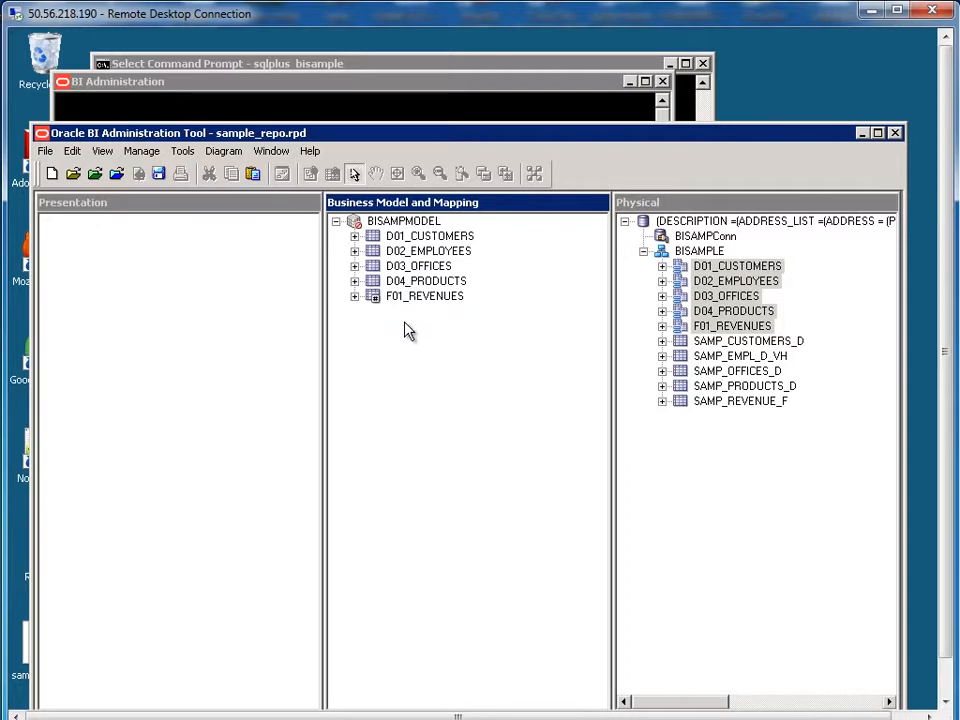
left_click(440, 238)
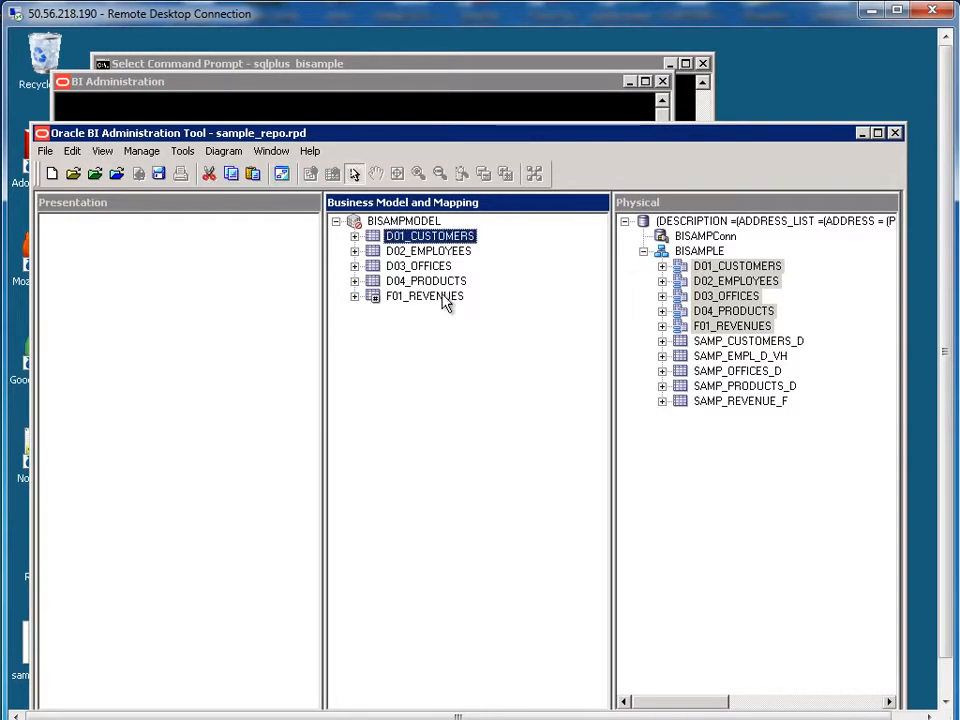
left_click(445, 299)
left_click(427, 240, "shift")
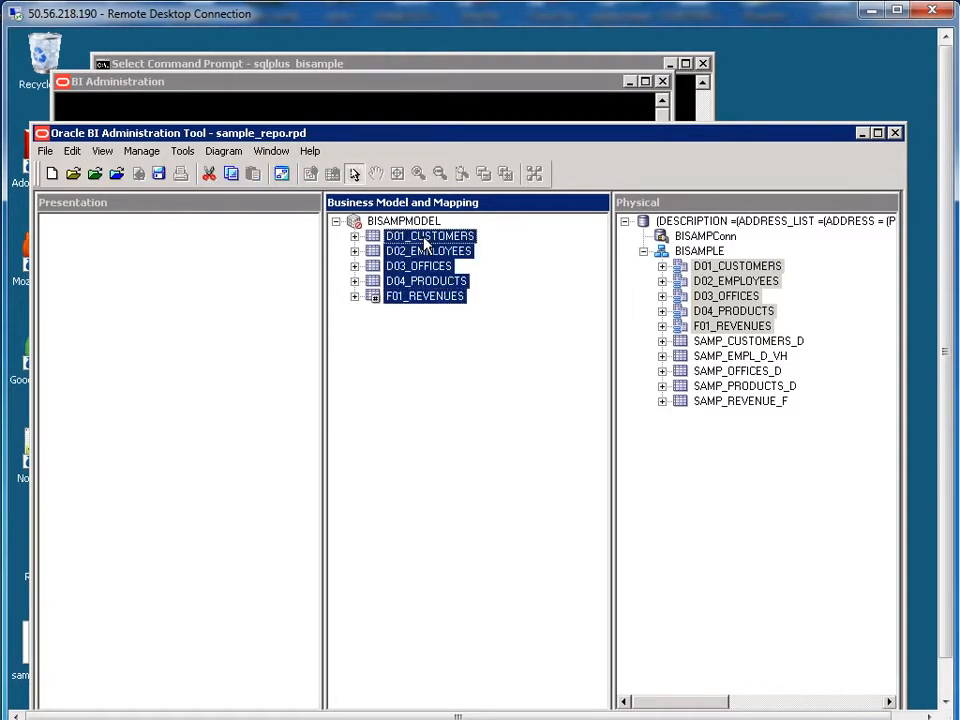
right_click(427, 242)
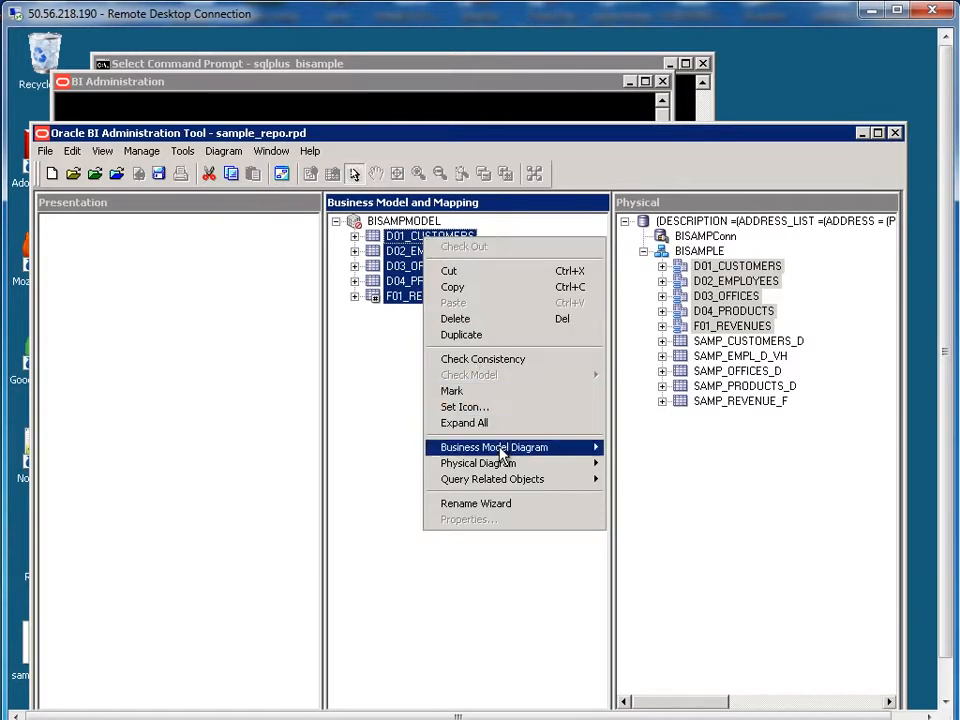
mouse_move(502, 453)
left_click(660, 448)
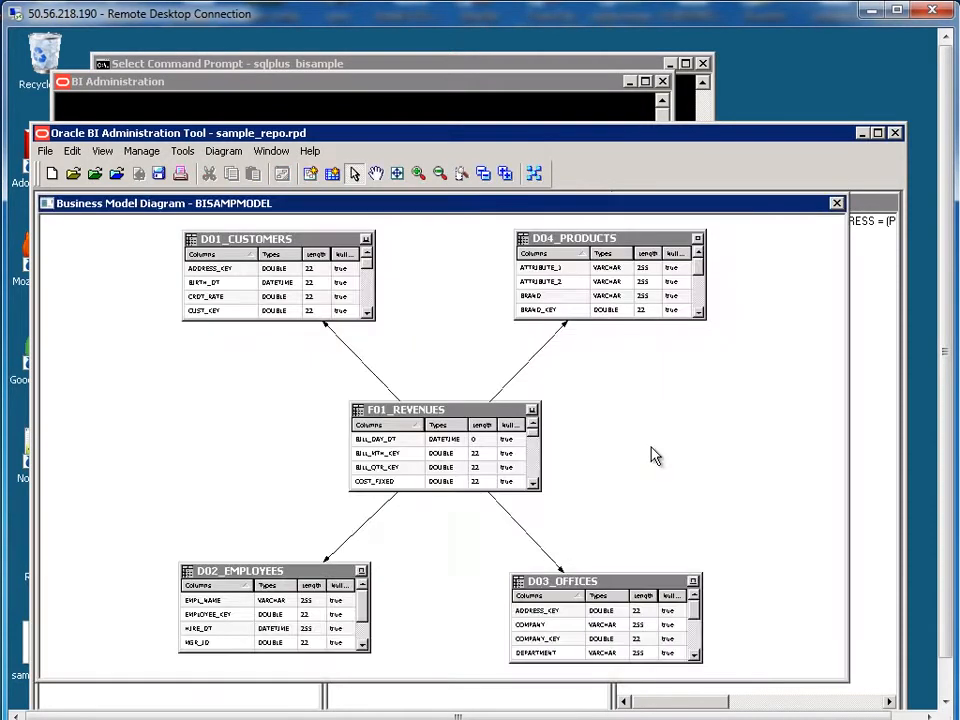
double_click(545, 350)
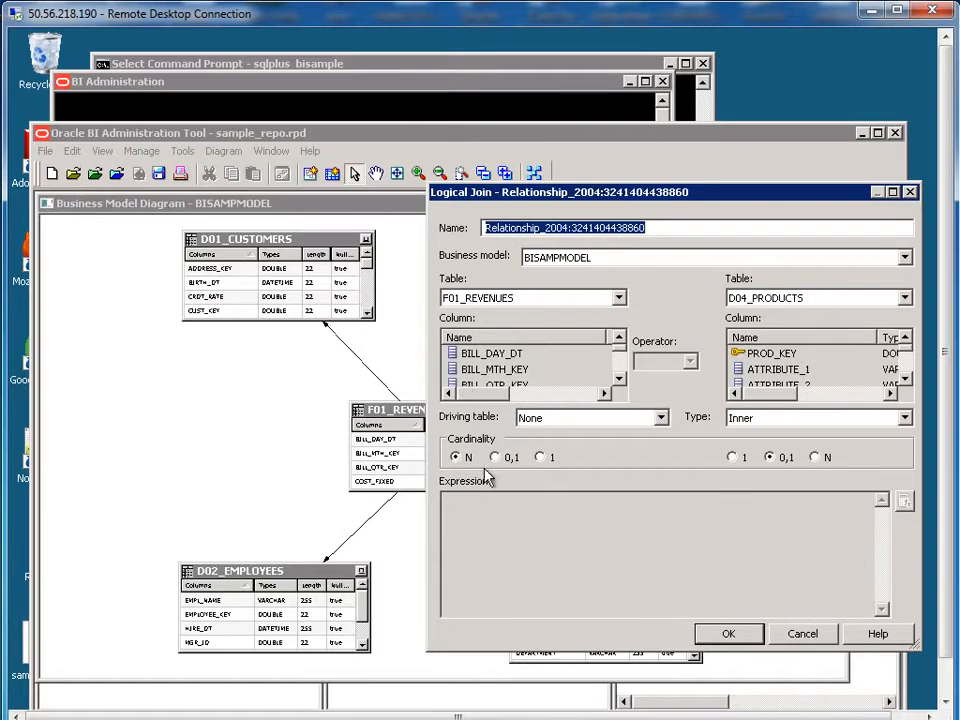
left_click(728, 633)
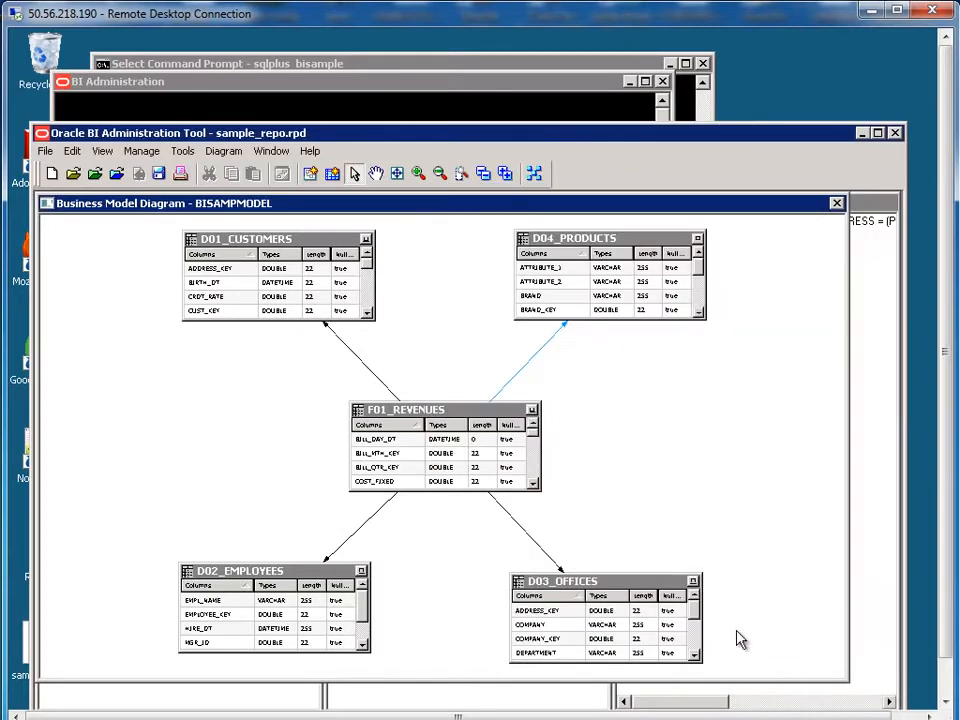
left_click(836, 203)
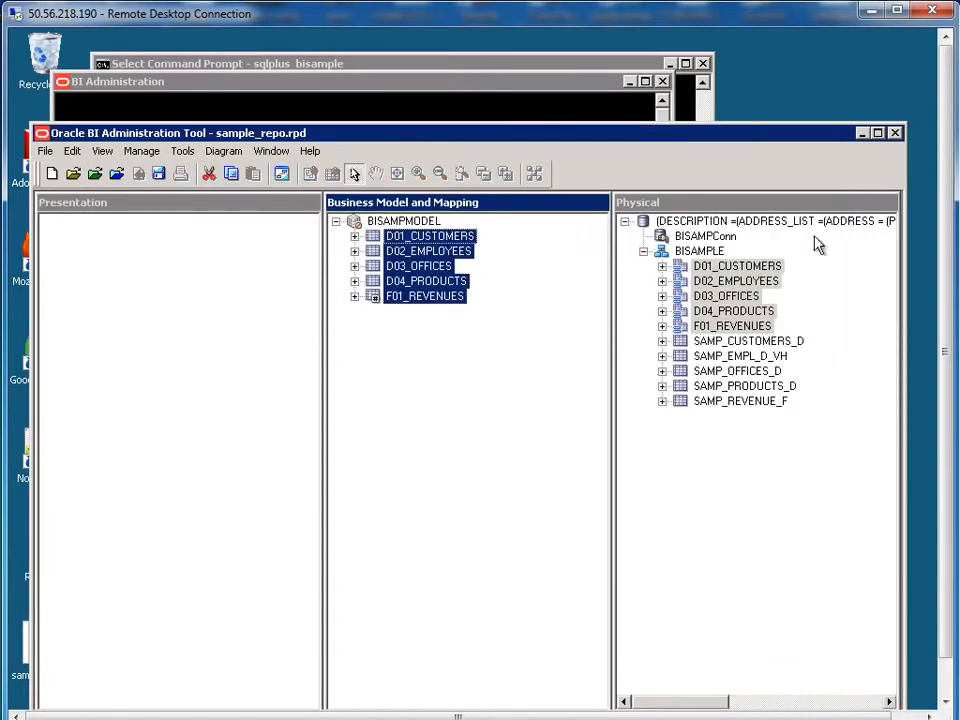
left_click(715, 266)
left_click(721, 331, "shift")
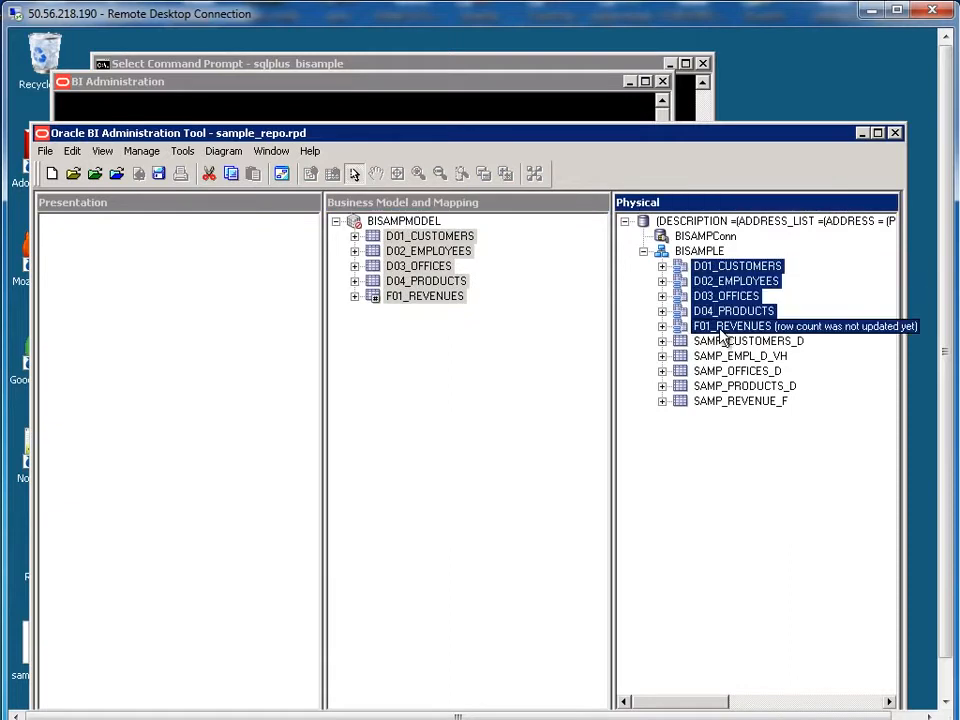
right_click(720, 334)
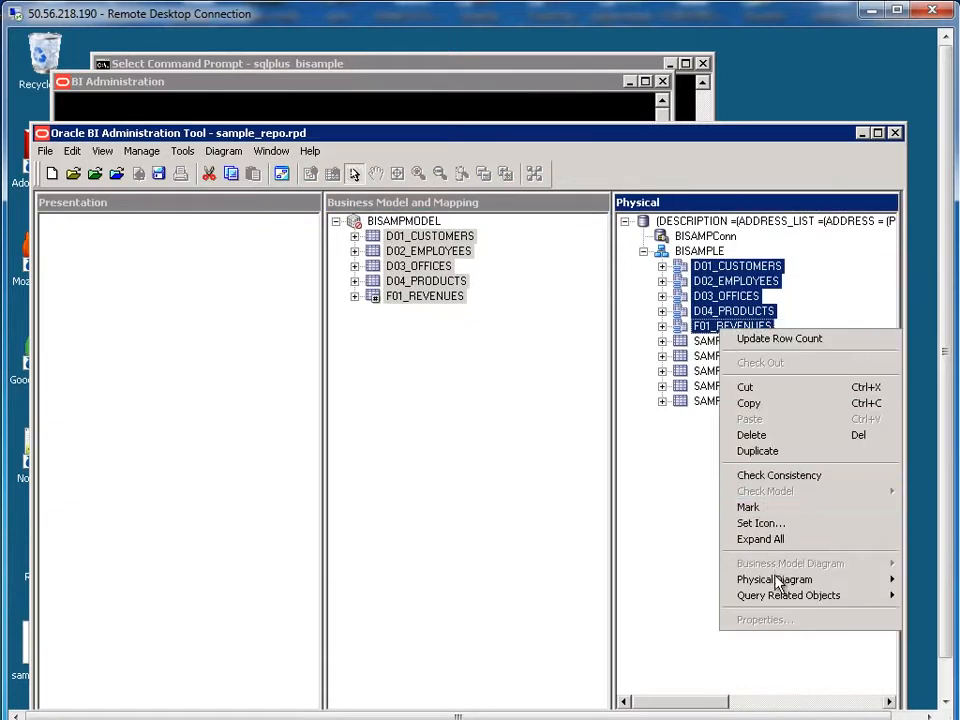
mouse_move(777, 583)
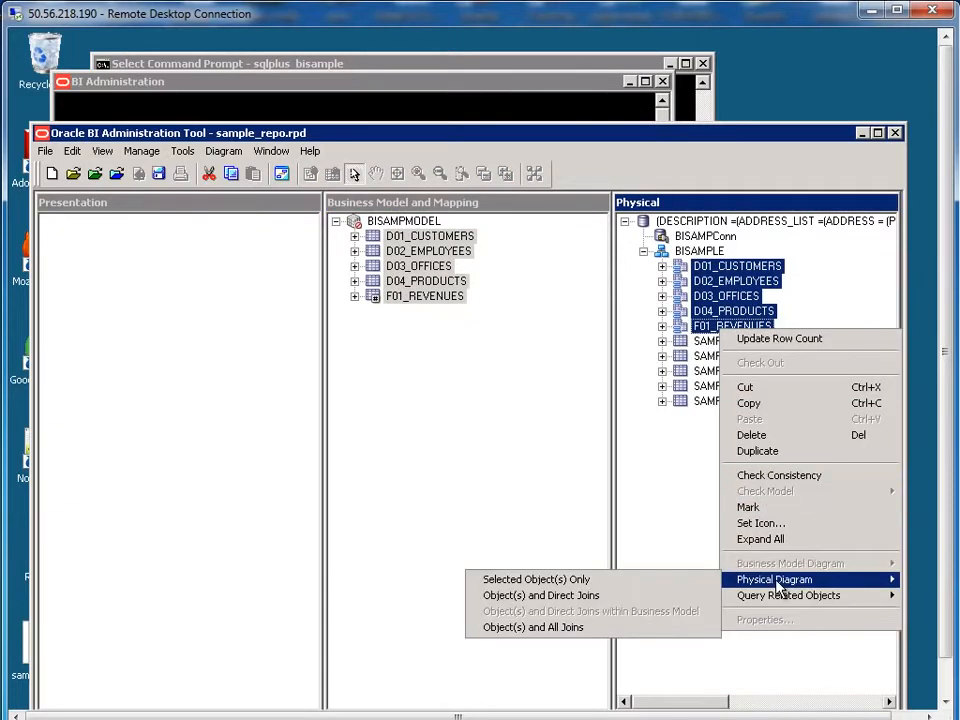
left_click(561, 581)
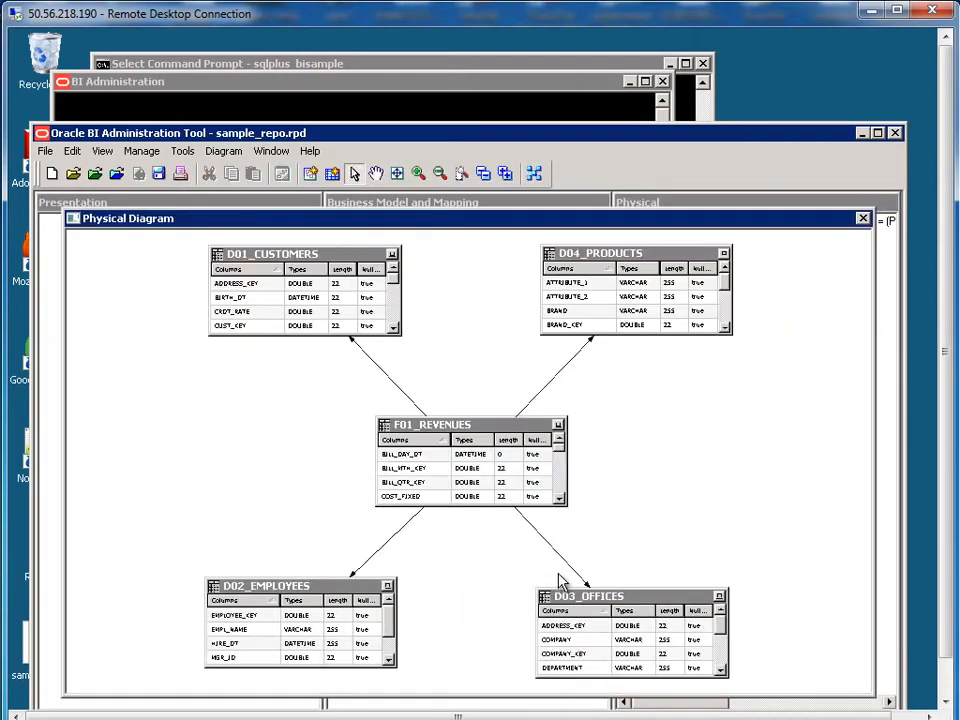
double_click(556, 379)
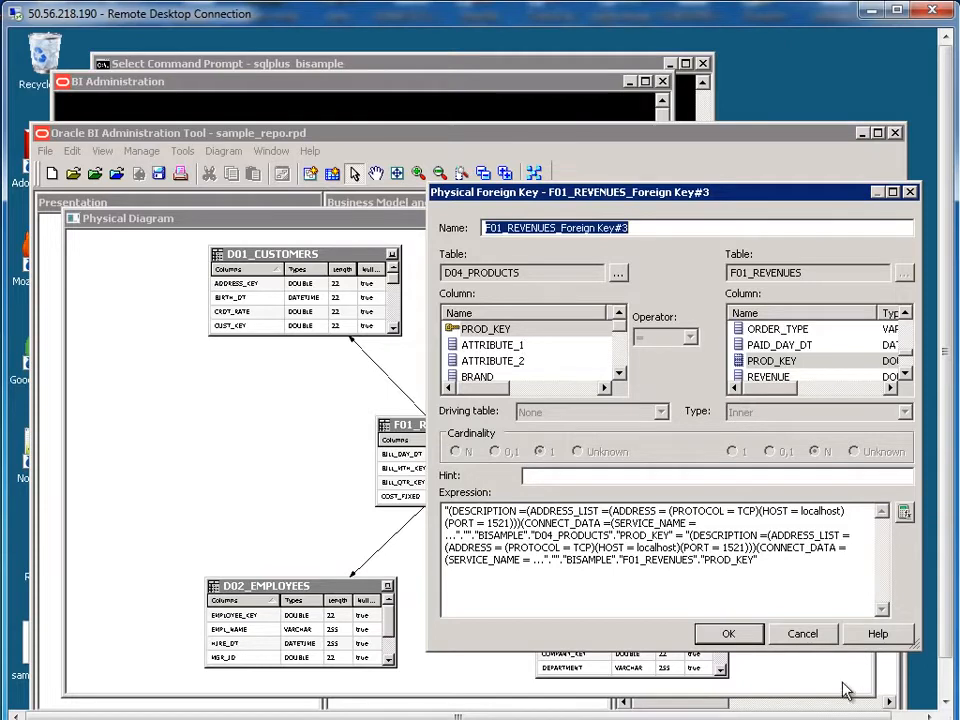
left_click(803, 633)
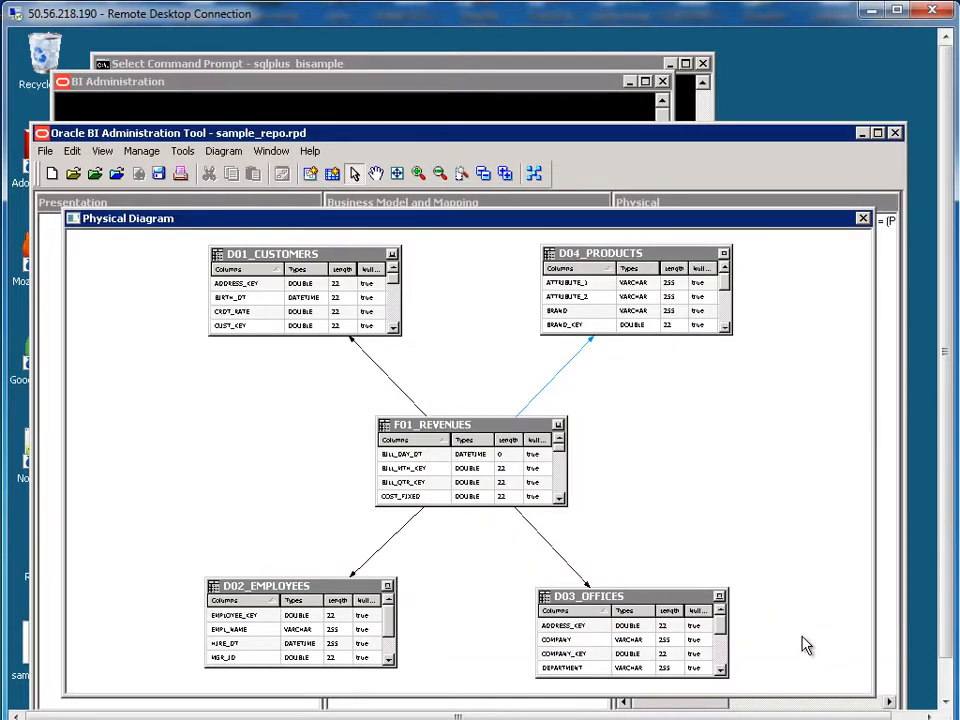
left_click(863, 220)
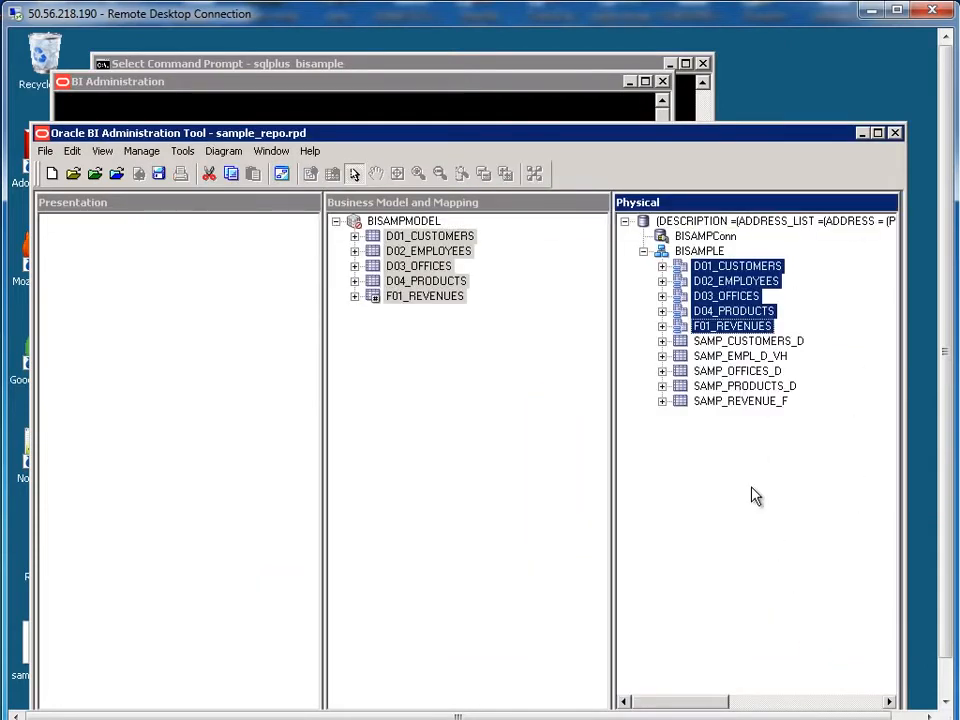
left_click(392, 370)
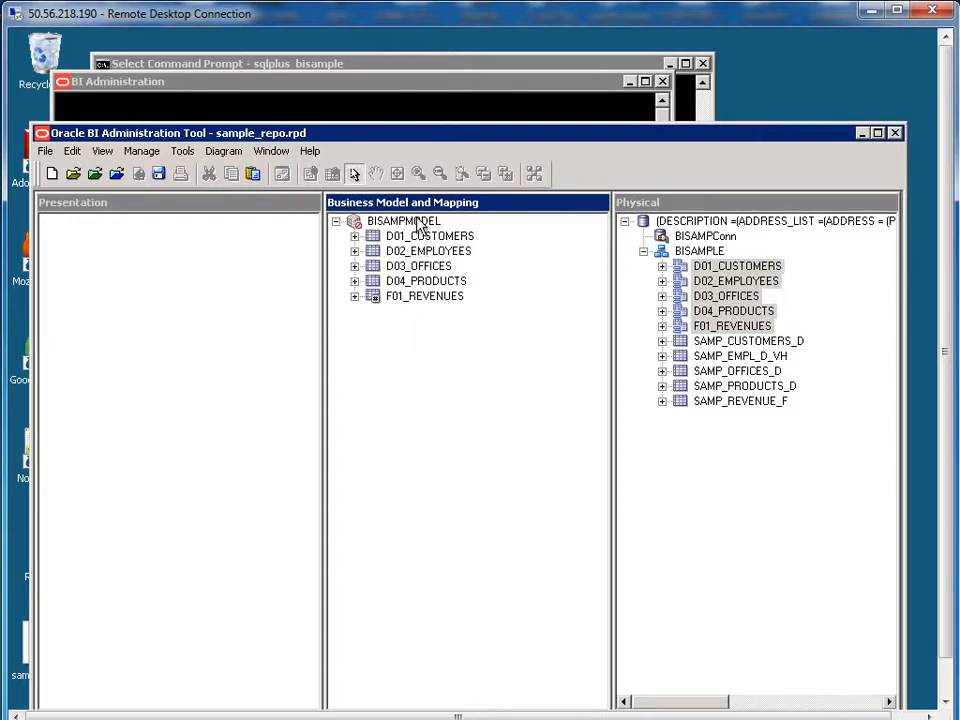
Step: Drag BISAMPMODEL into the Presentation layer and expand its five tables
left_click_drag(420, 226, 138, 307)
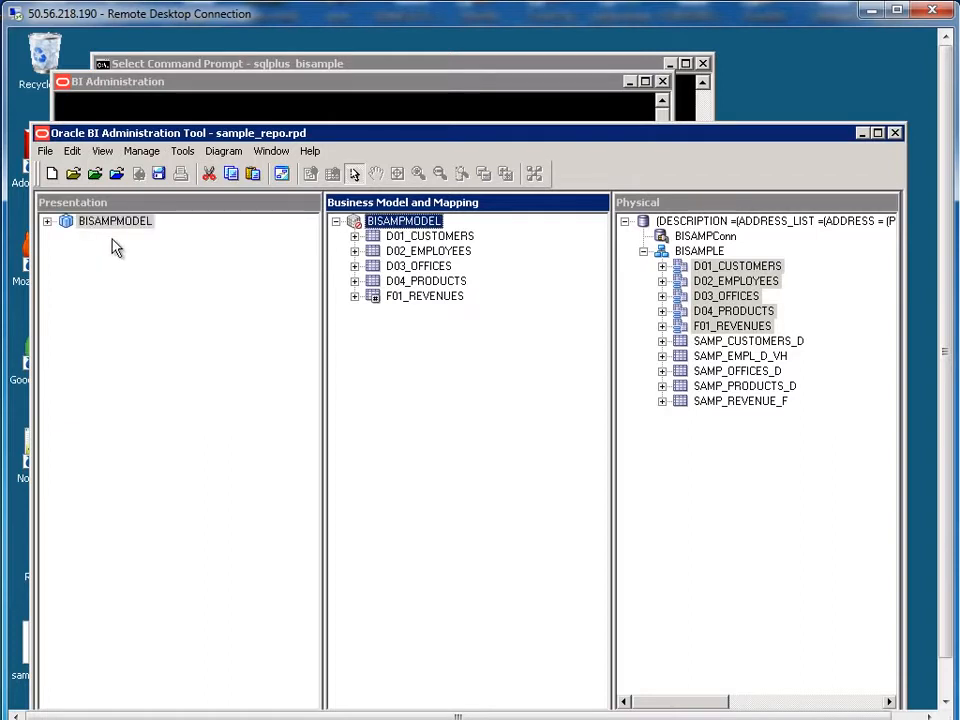
left_click(47, 222)
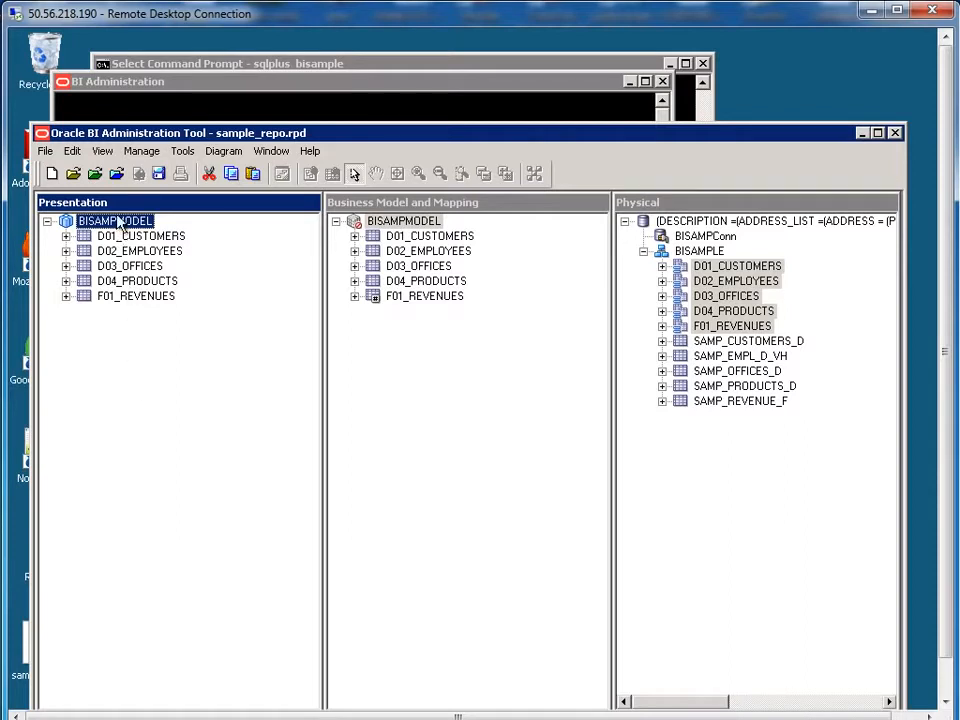
Step: Save the repository, passing the consistency check and marking BISAMPMODEL available, then exit the tool
left_click(45, 152)
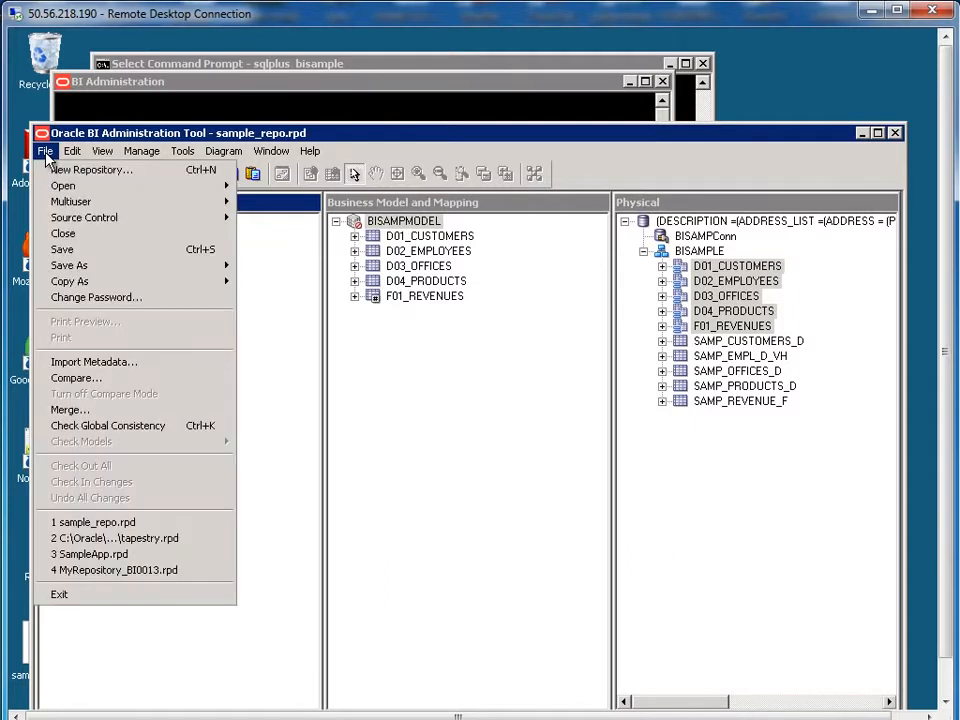
left_click(80, 250)
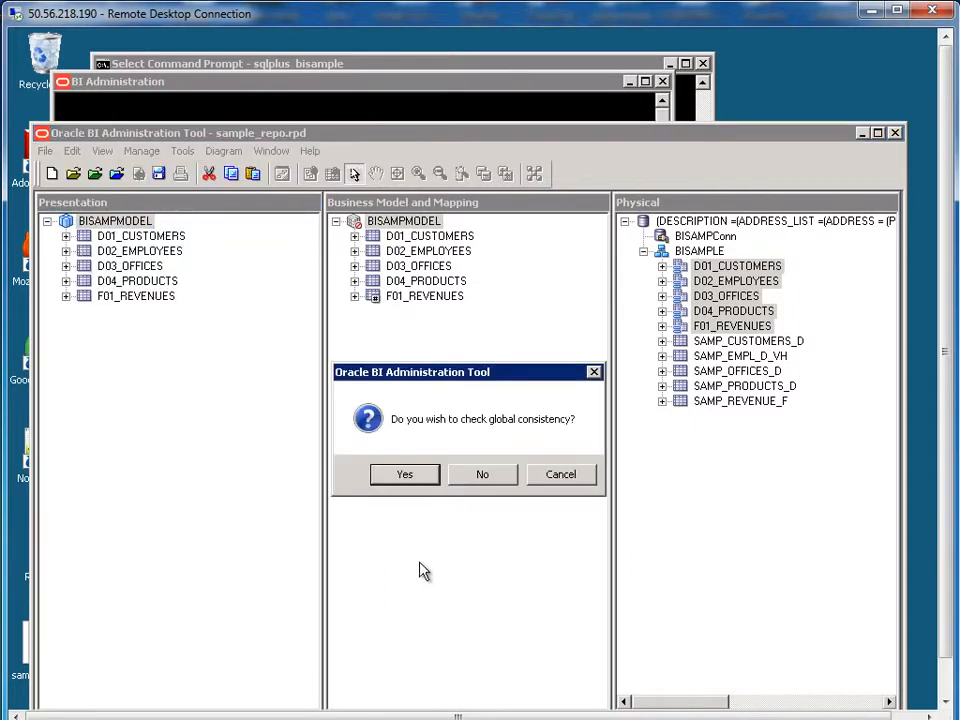
left_click(405, 476)
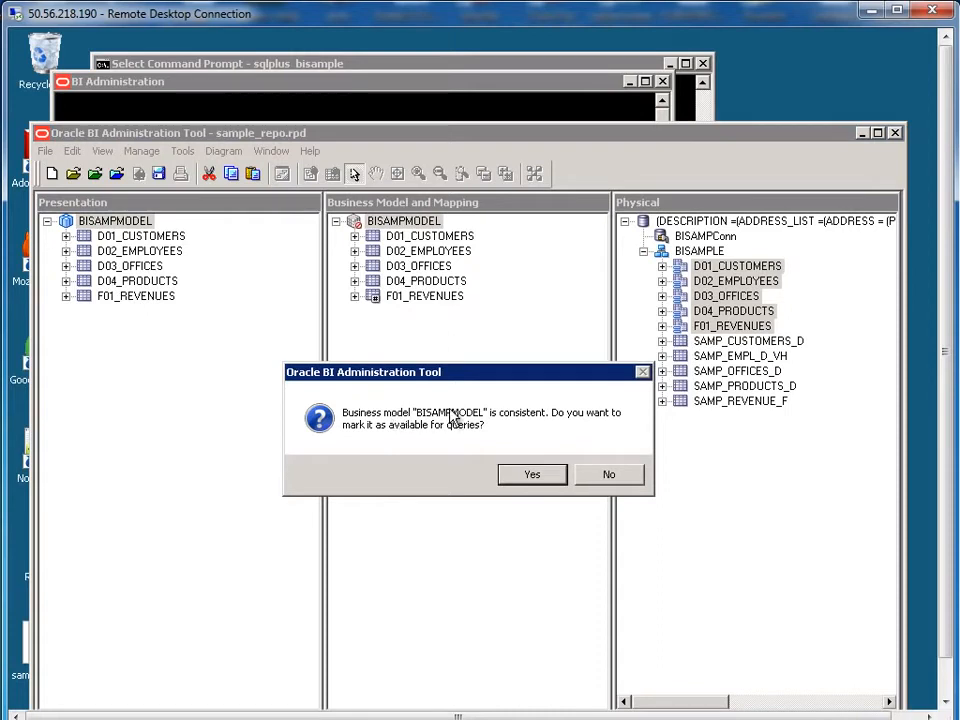
left_click(531, 478)
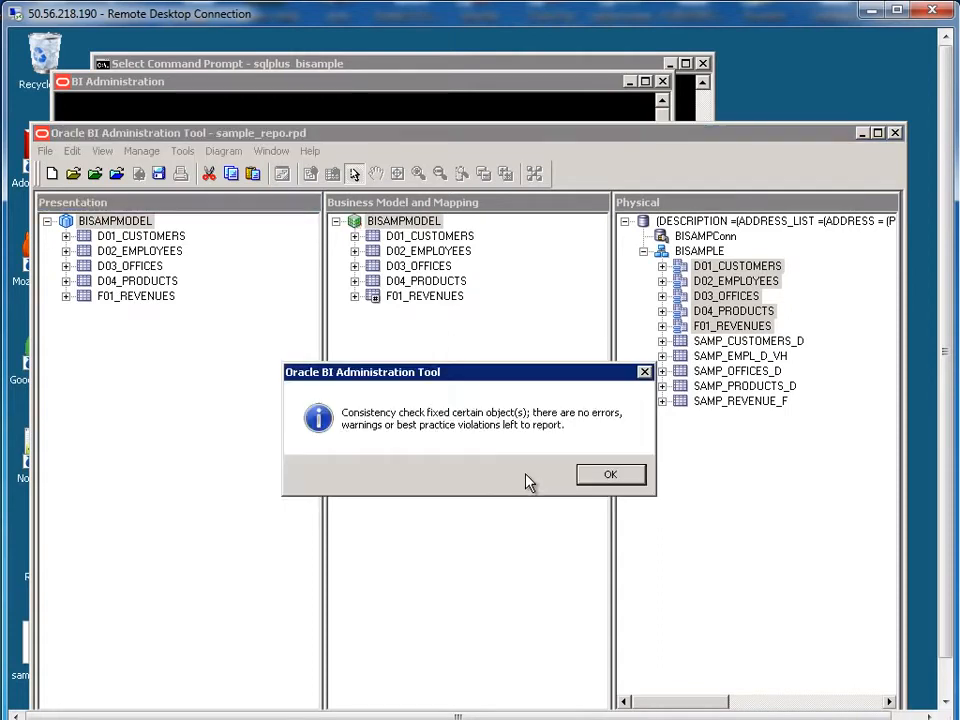
left_click(597, 479)
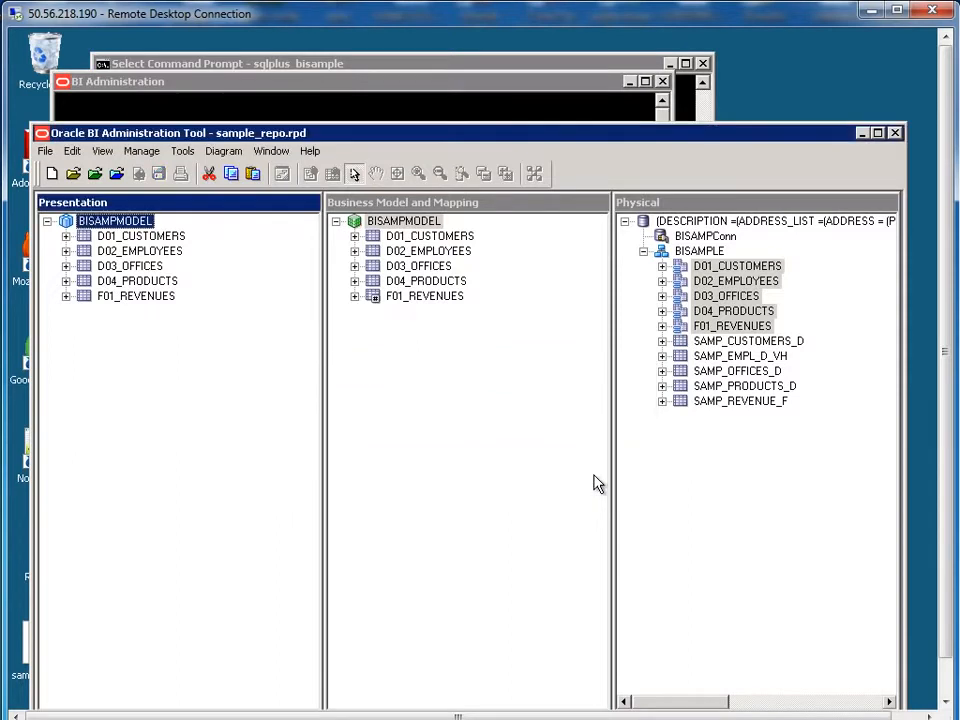
left_click(896, 134)
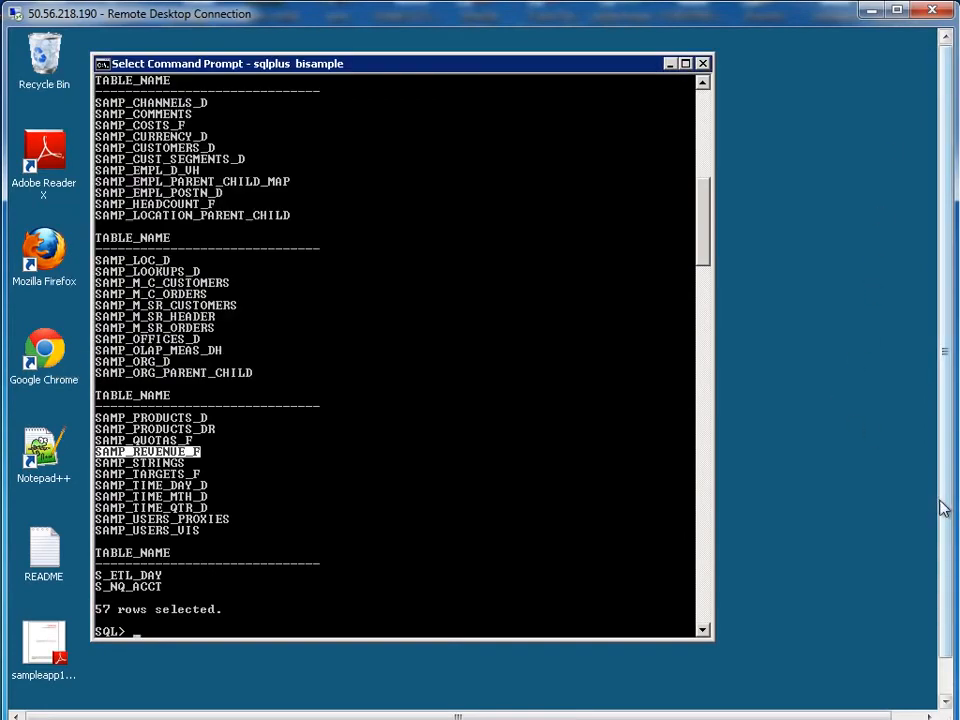
Step: Reload the BI analytics page in the browser showing the error
left_click_drag(943, 508, 943, 579)
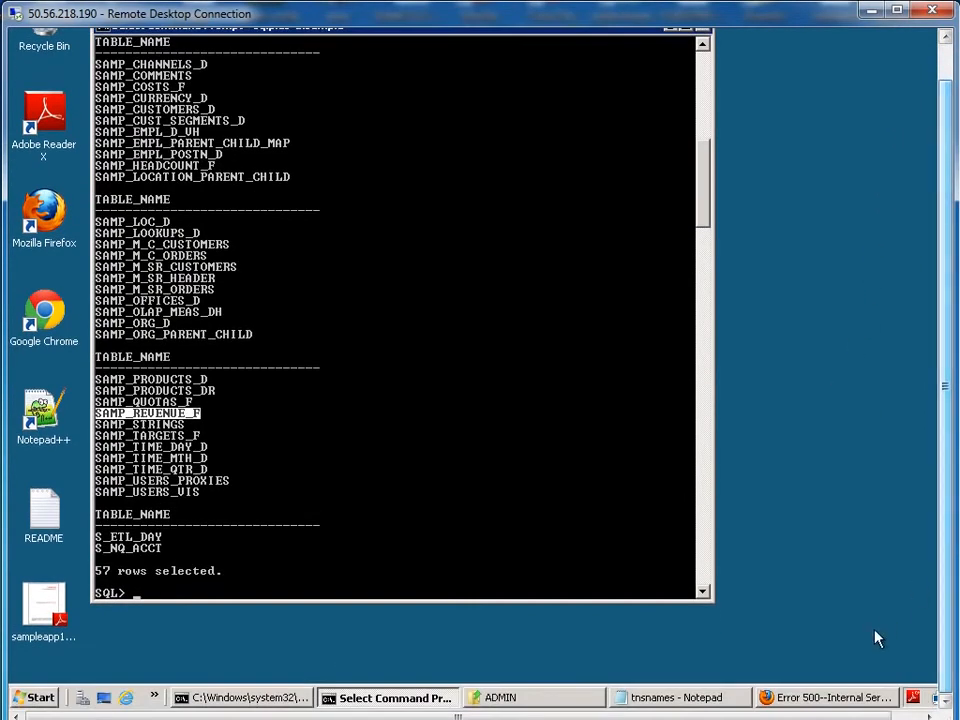
left_click(827, 697)
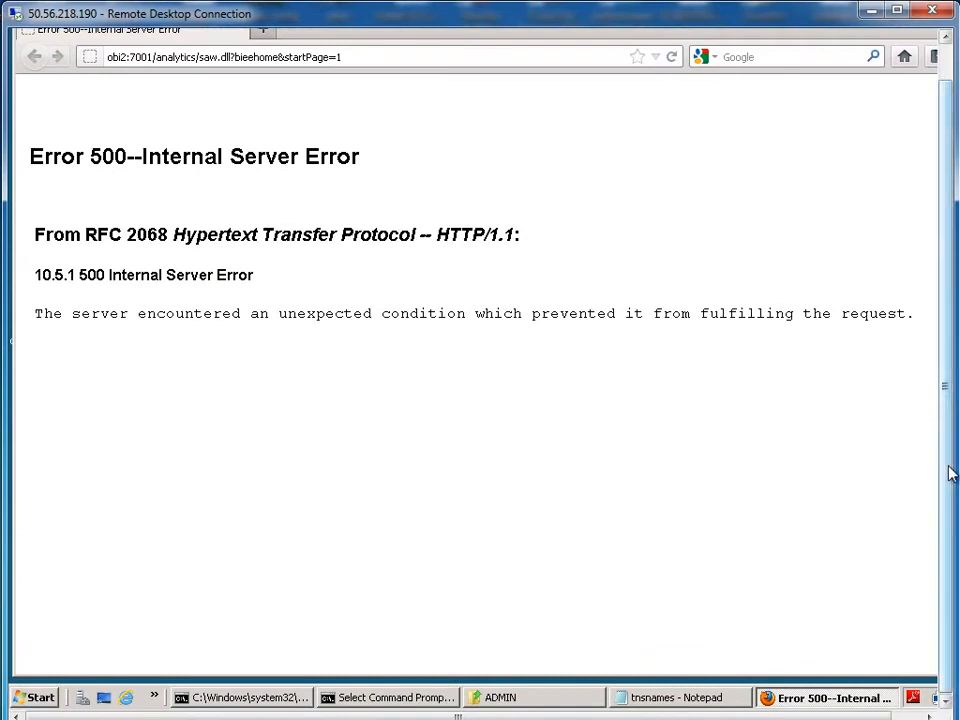
left_click_drag(947, 467, 948, 406)
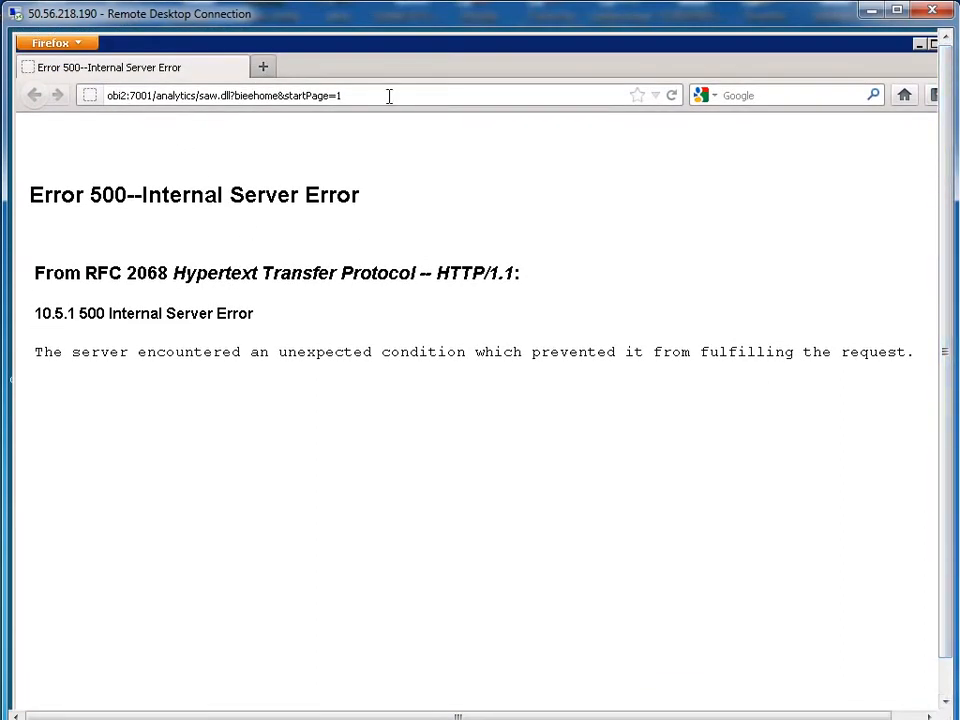
left_click(388, 96)
left_click(672, 96)
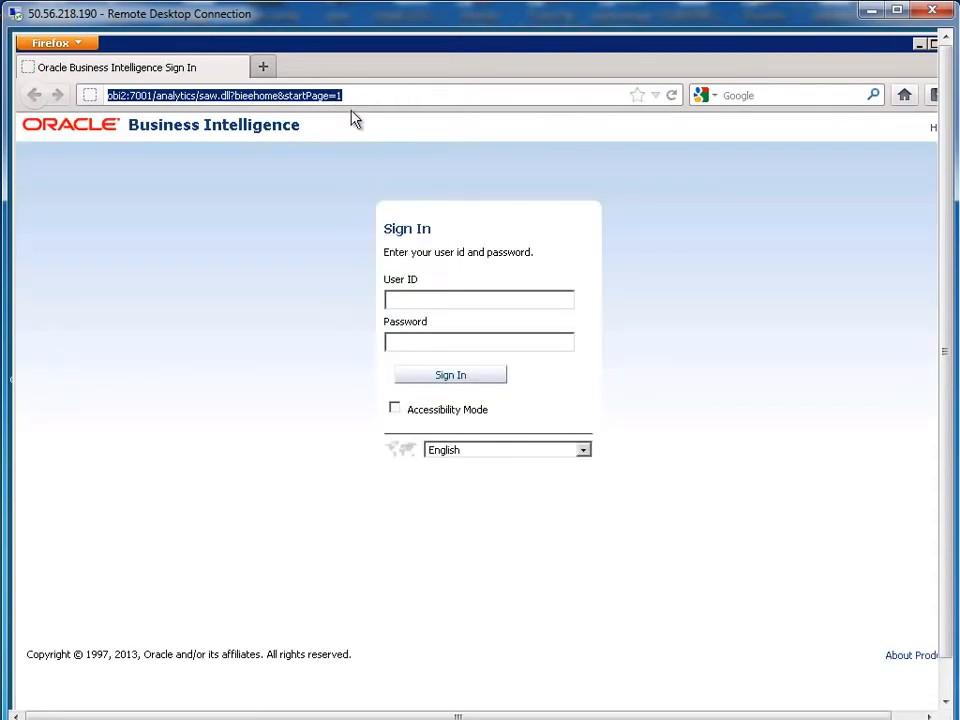
Step: Sign in to Business Intelligence using the saved login credentials
left_click(459, 300)
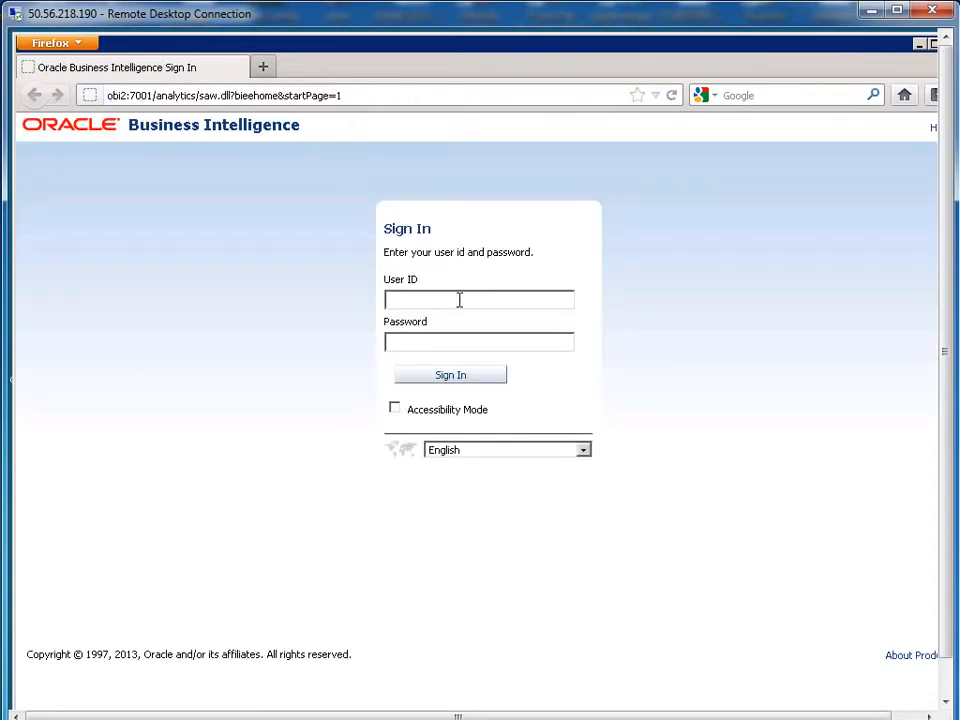
type("WEB")
key("BackSpace")
key("BackSpace")
key("BackSpace")
type("we")
left_click(459, 323)
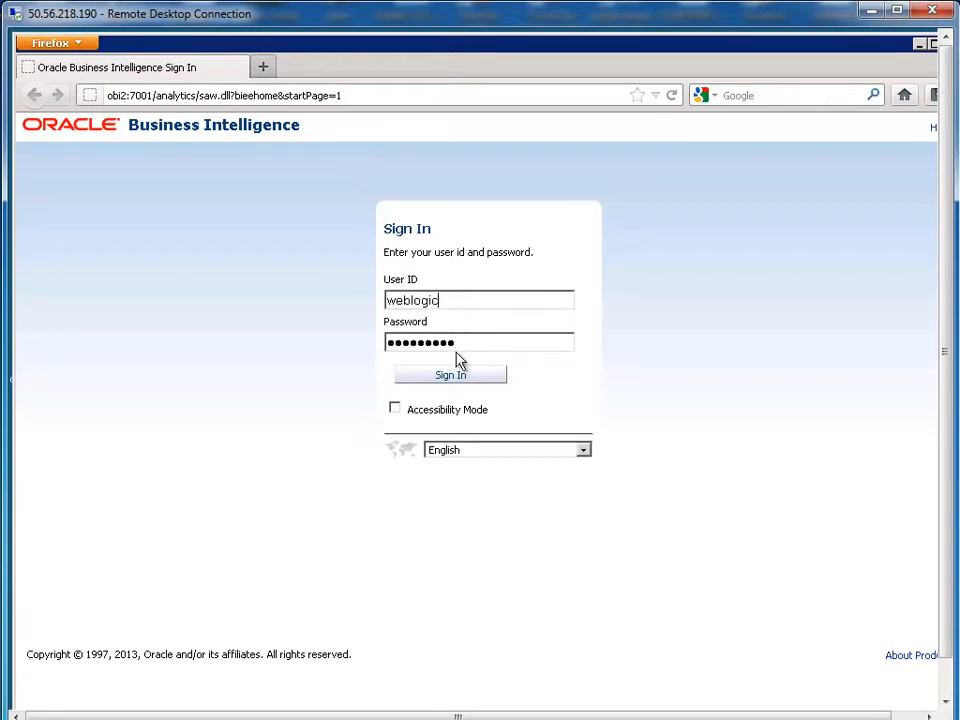
left_click(456, 377)
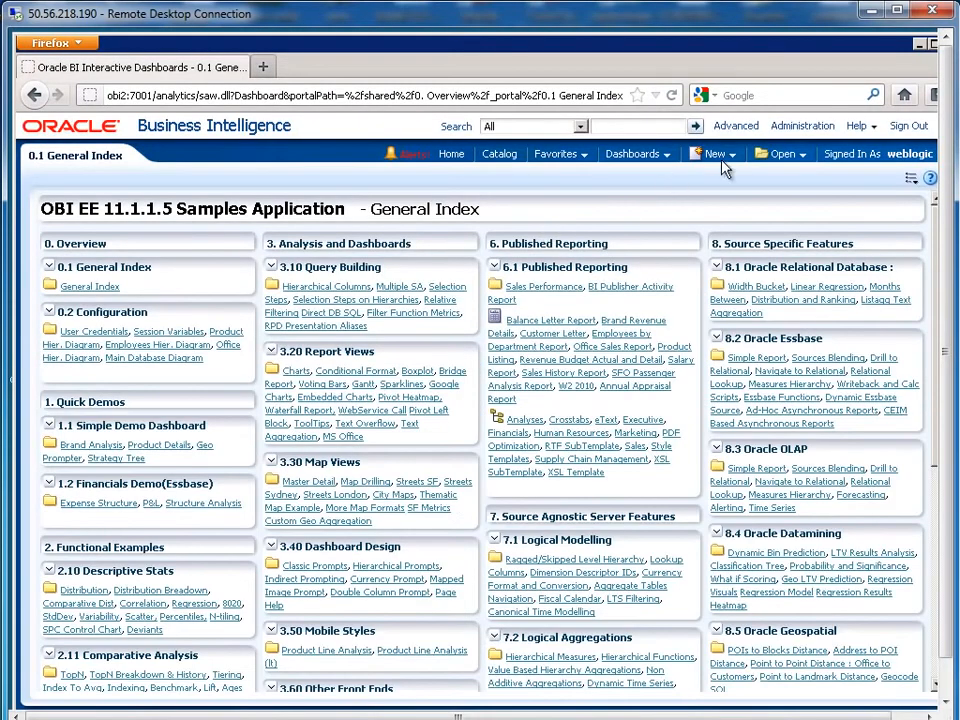
Step: Start a new analysis on the A - Sample Sales subject area
left_click(731, 158)
left_click(724, 187)
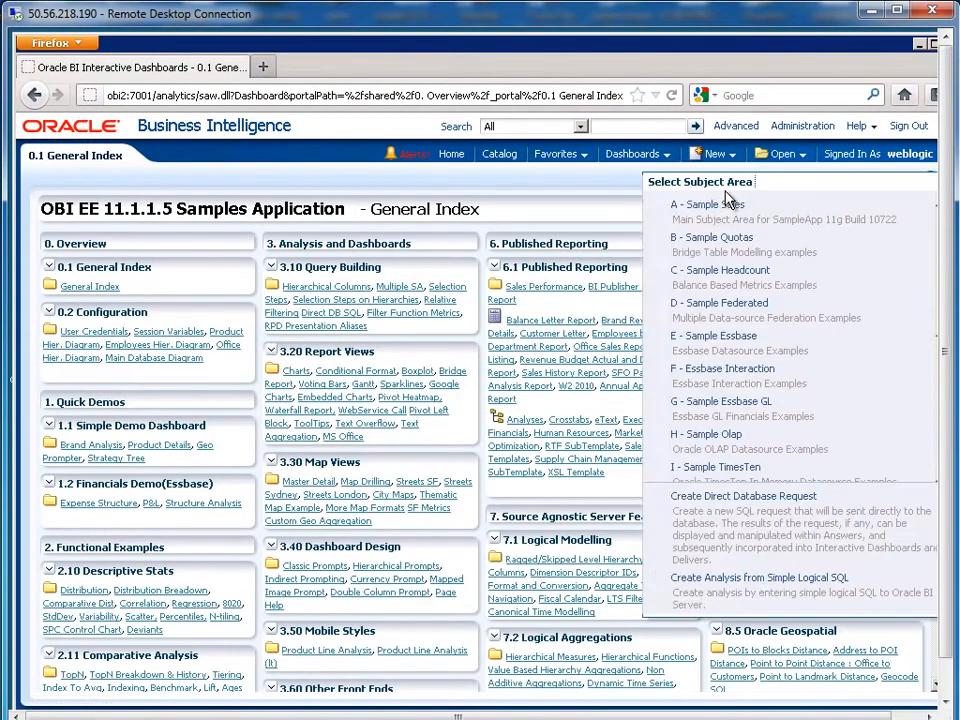
left_click(724, 208)
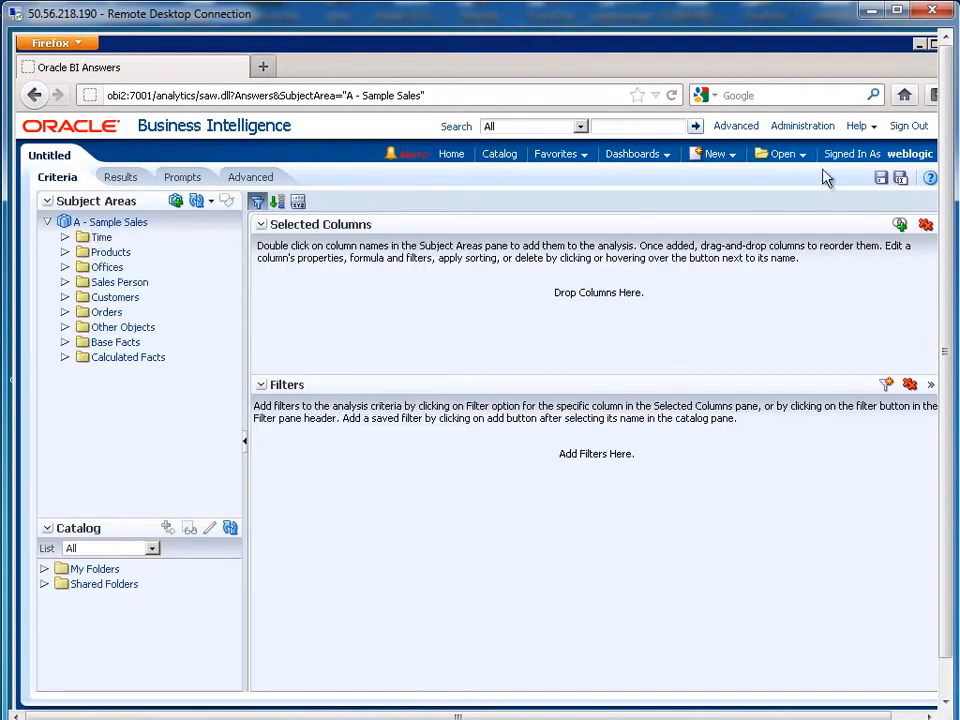
left_click(718, 157)
left_click(710, 196)
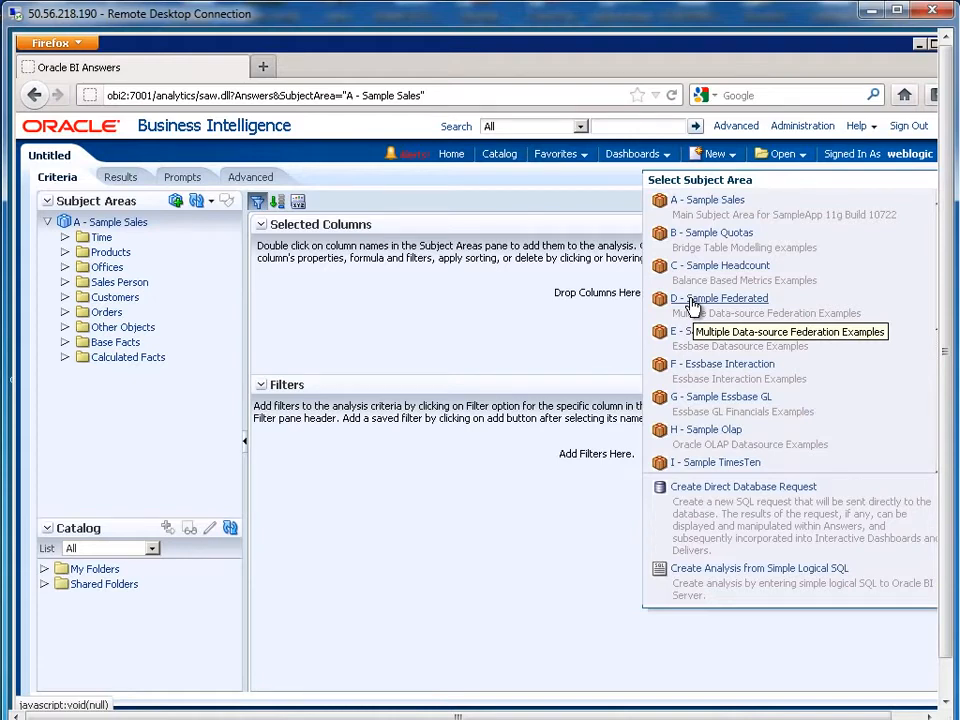
Step: In a new tab, log in to Fusion Middleware Control at localhost:7001/em with the saved credentials
left_click(264, 68)
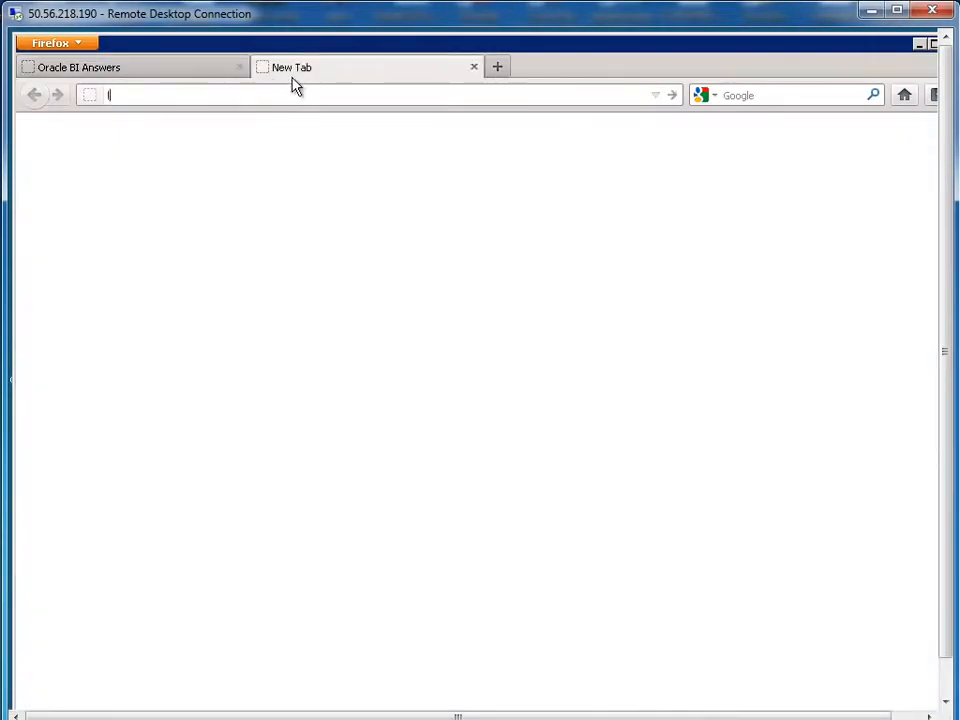
type("loc")
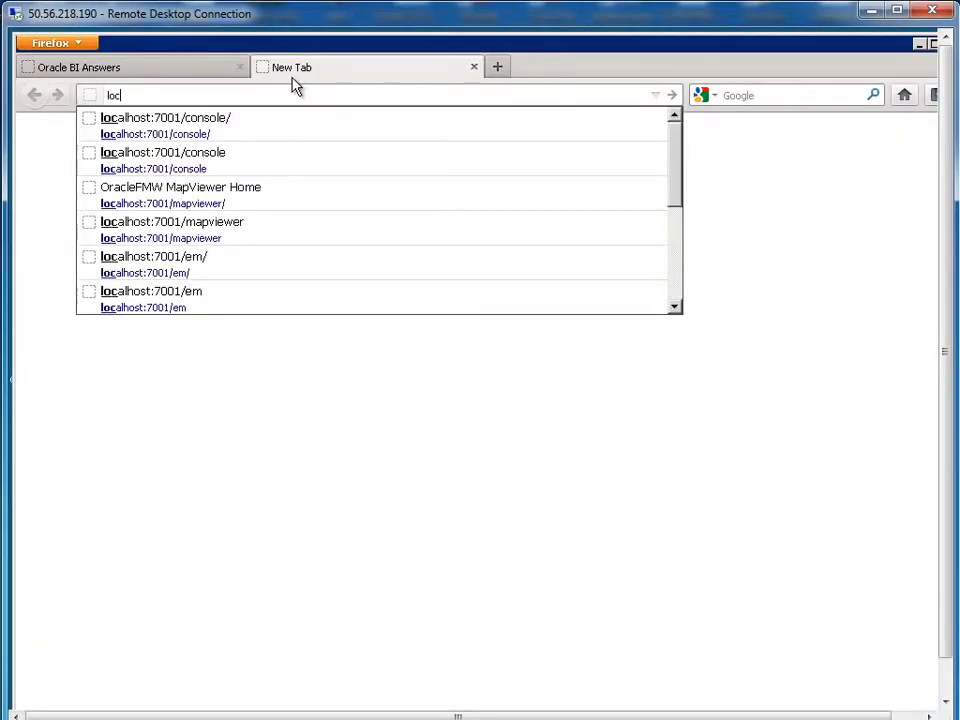
key("Down")
key("Down")
key("Down")
key("Down")
key("Down")
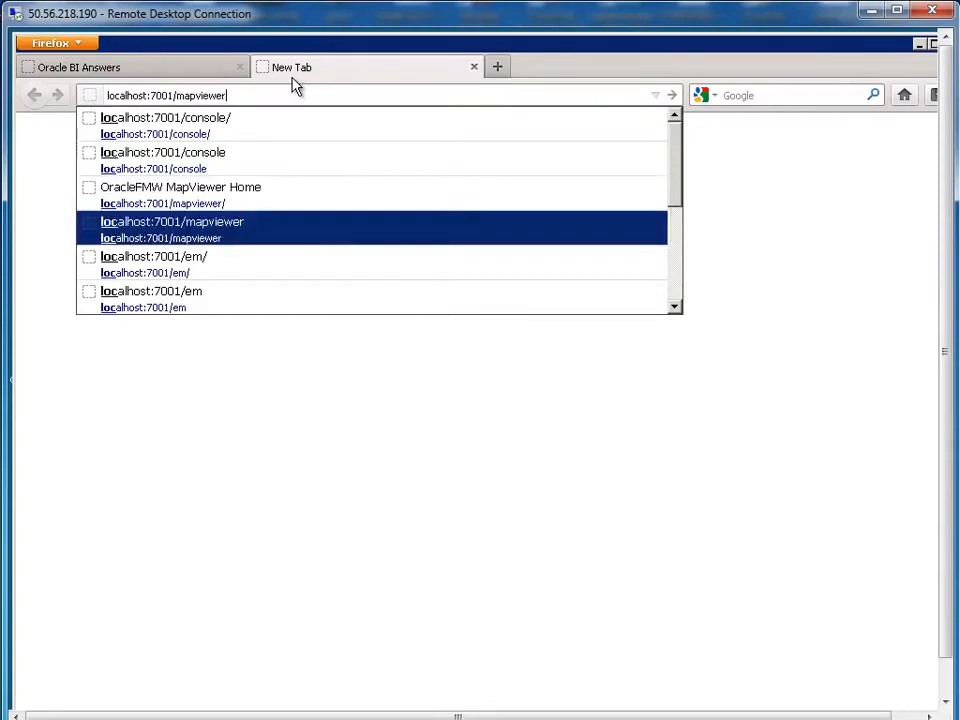
key("Return")
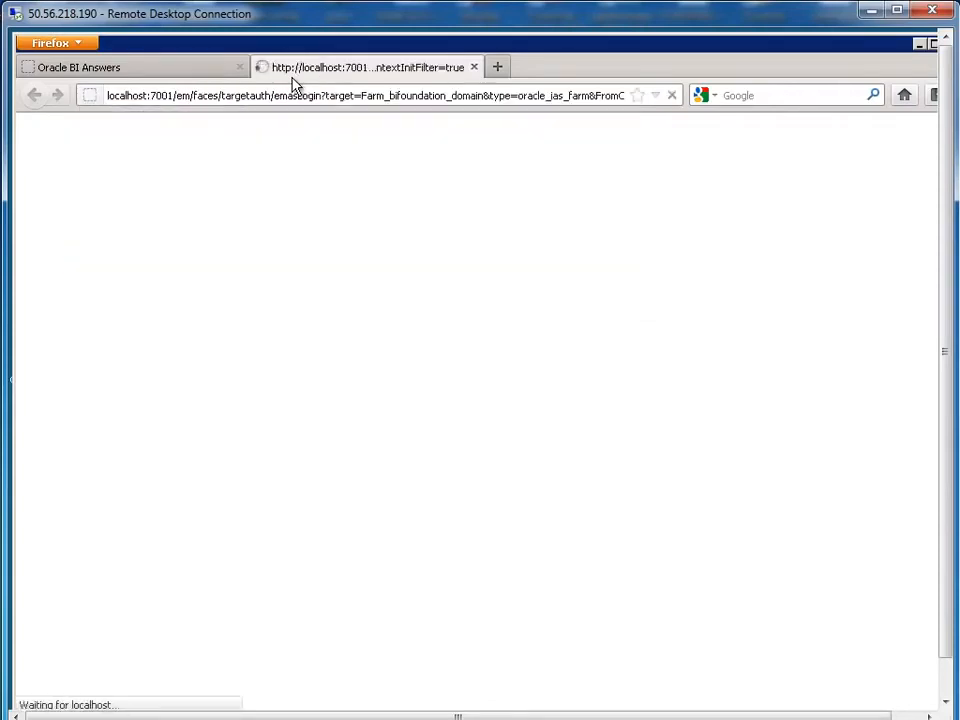
double_click(180, 96)
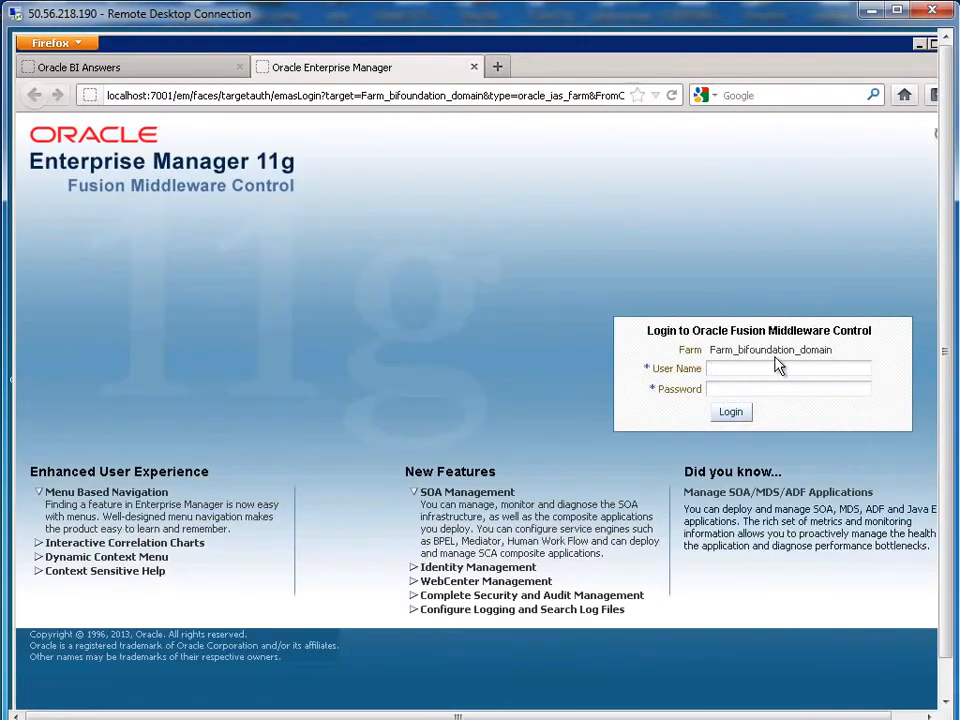
left_click(779, 367)
type("we")
left_click(735, 388)
left_click(735, 413)
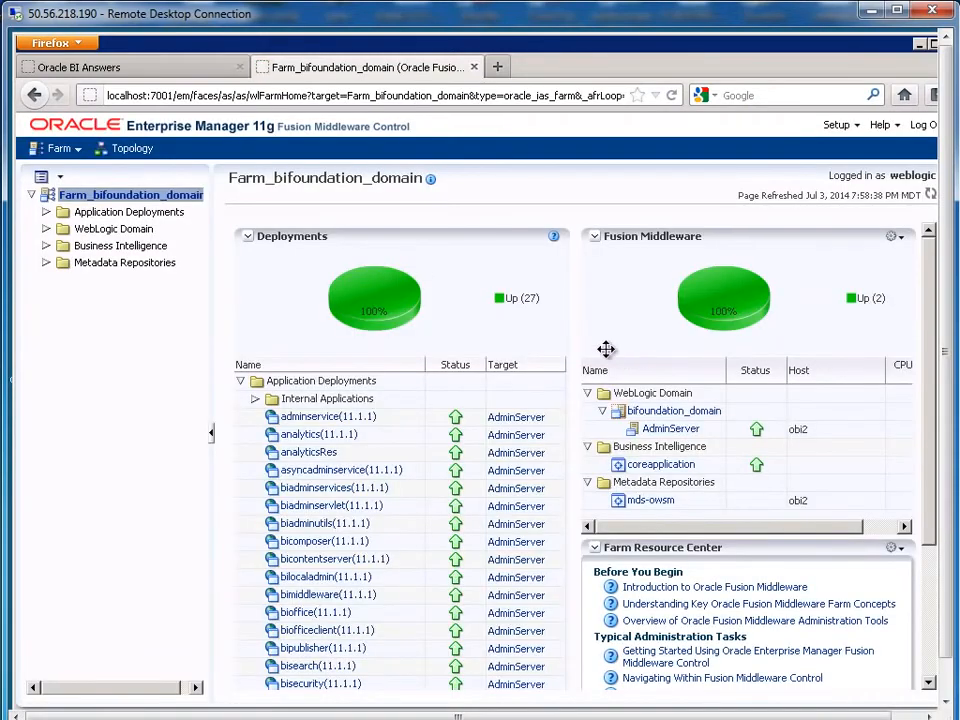
Step: Open the coreapplication BI instance's deployment settings and lock the configuration for editing
left_click(117, 247)
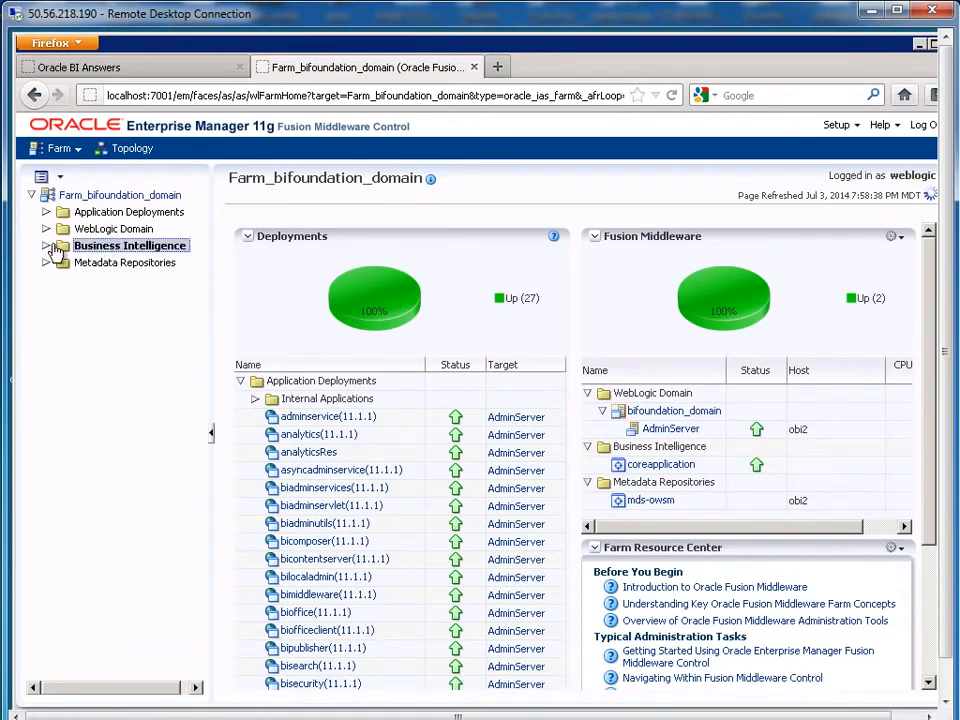
left_click(46, 245)
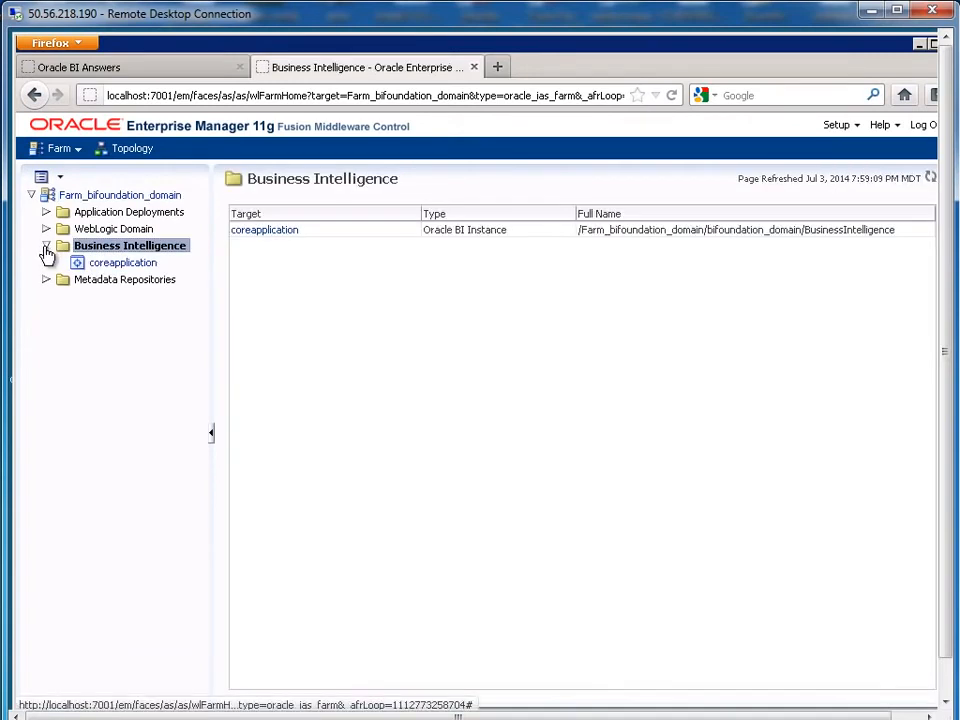
left_click(122, 266)
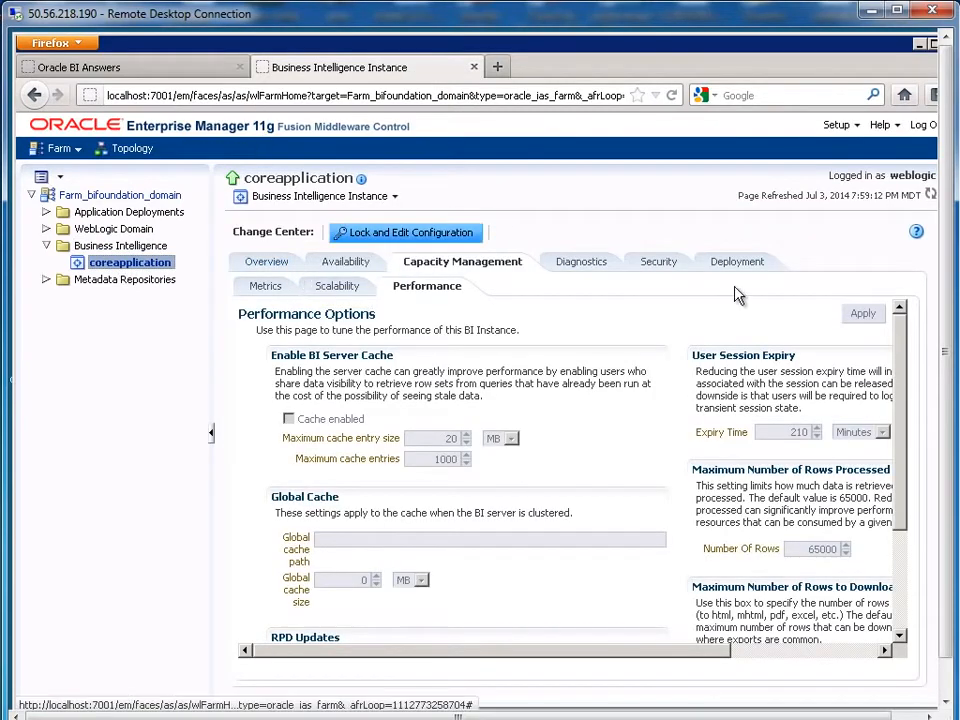
left_click(754, 264)
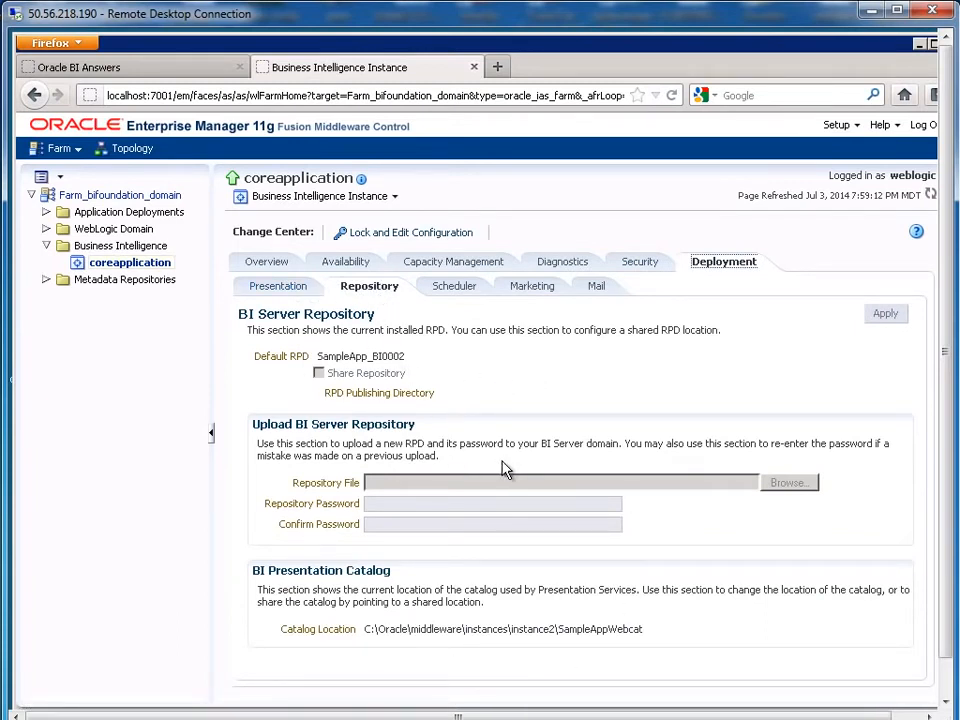
left_click(421, 233)
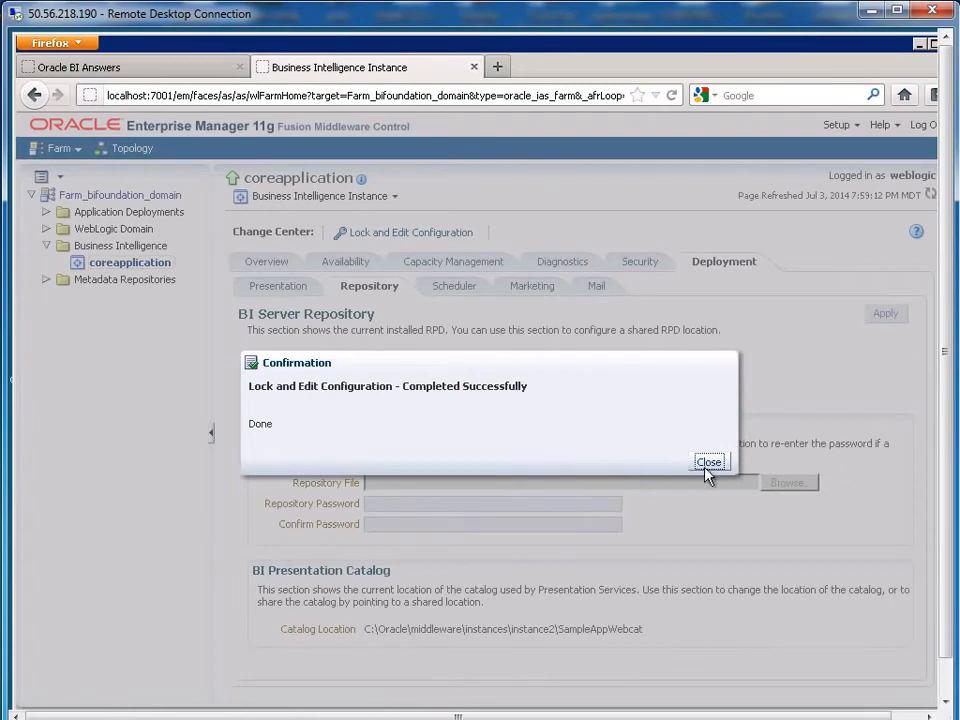
left_click(712, 462)
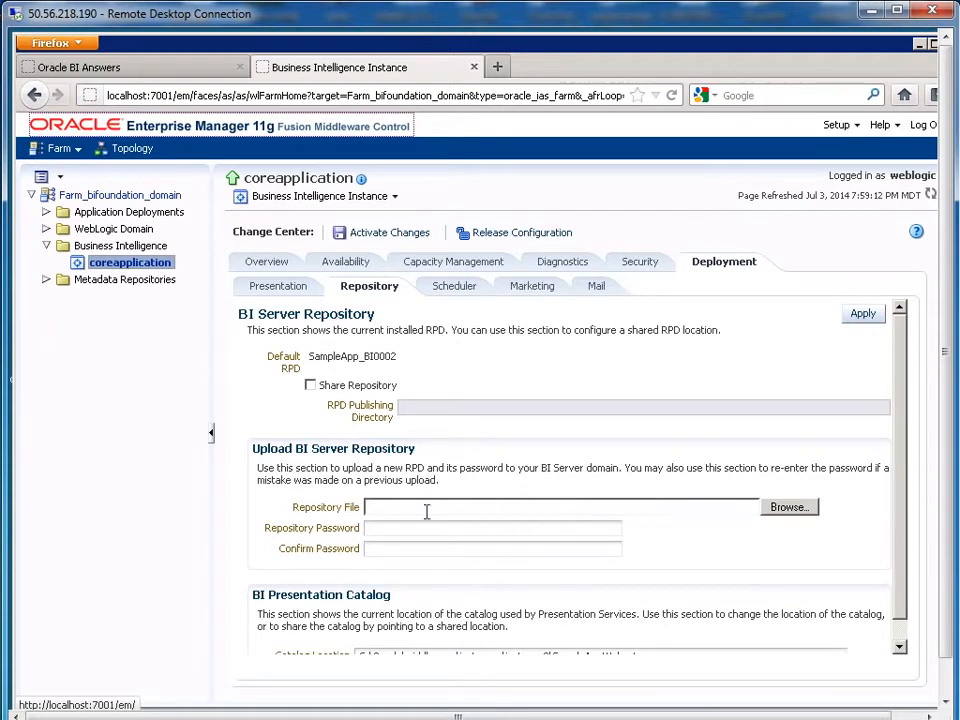
Step: Pick C:\myfiles\sample_repo.rpd as the repository file to upload
left_click(789, 509)
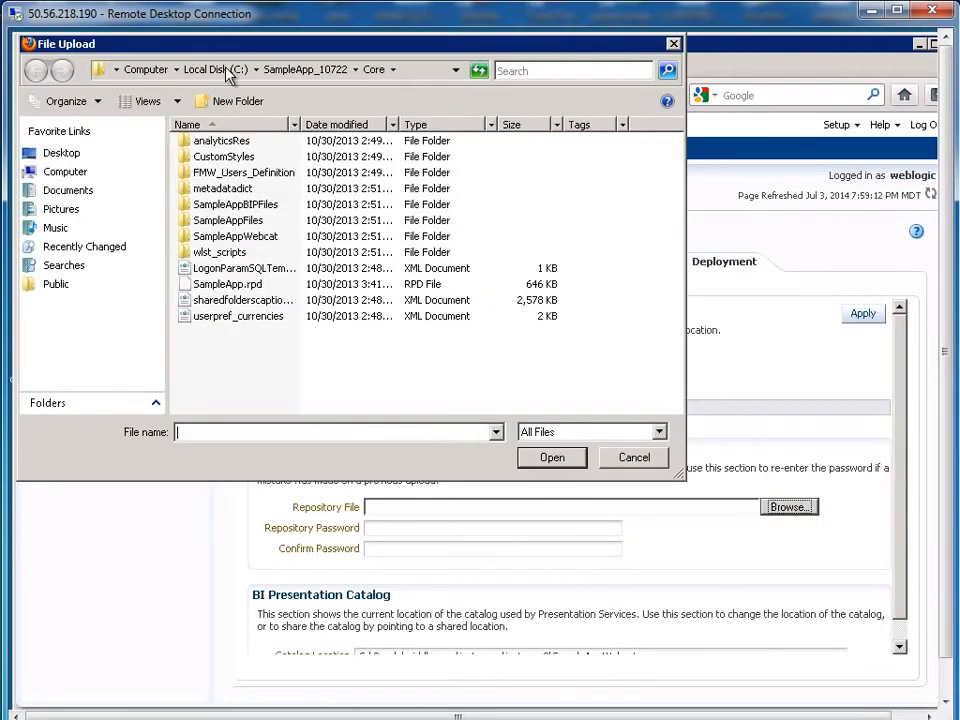
left_click(226, 68)
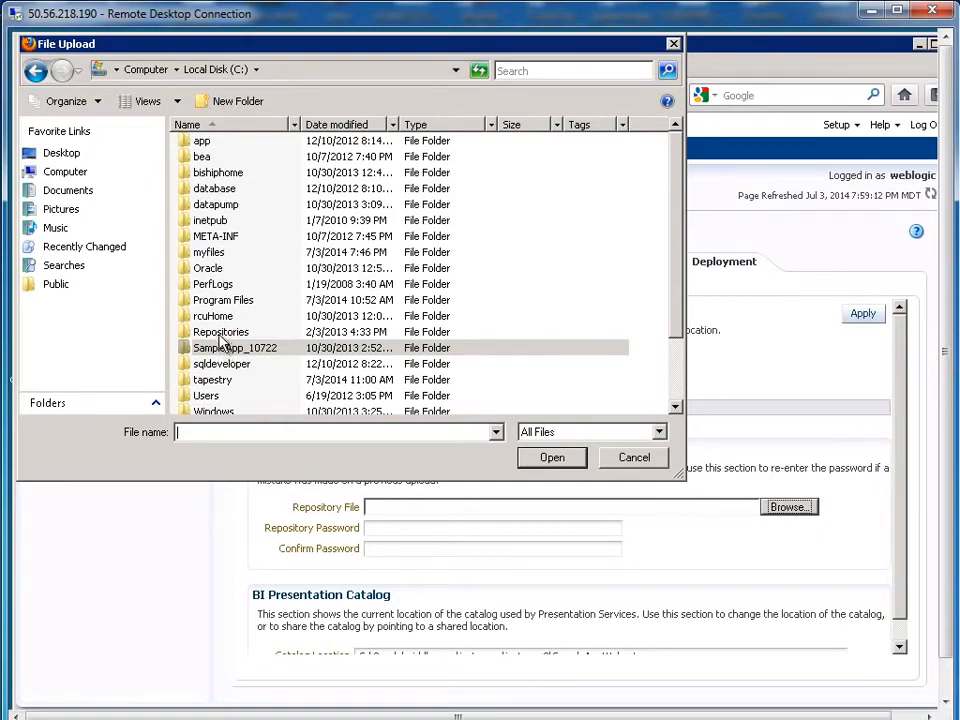
double_click(213, 252)
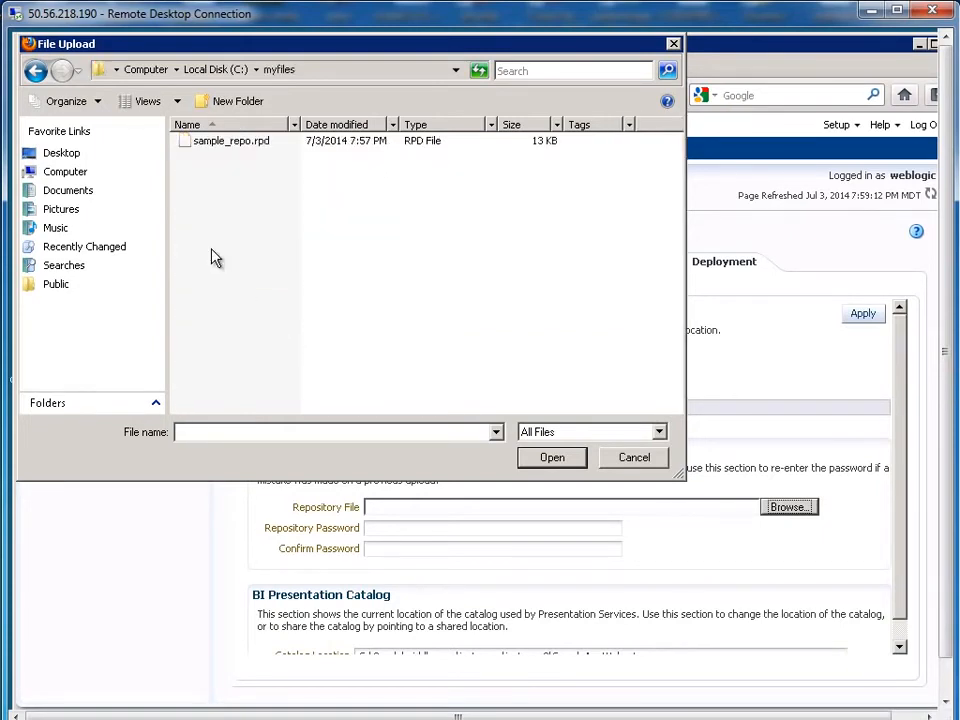
double_click(218, 143)
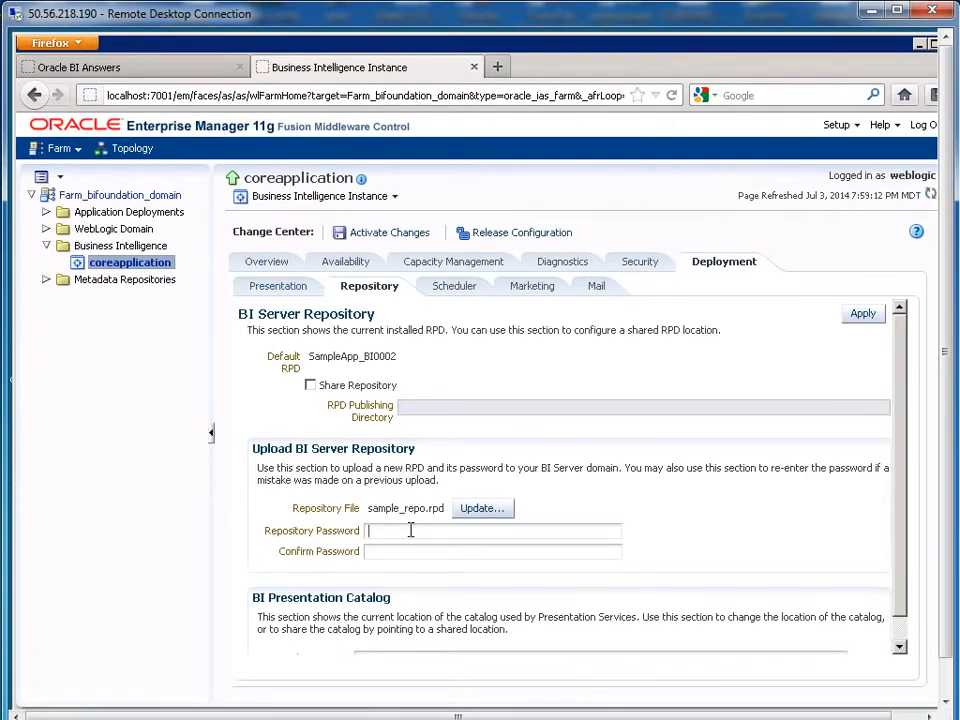
Step: Enter the repository password in both password fields and select the old catalog path after C:\
type("Admin123Admin123")
left_click_drag(947, 537, 946, 590)
left_click_drag(903, 554, 903, 605)
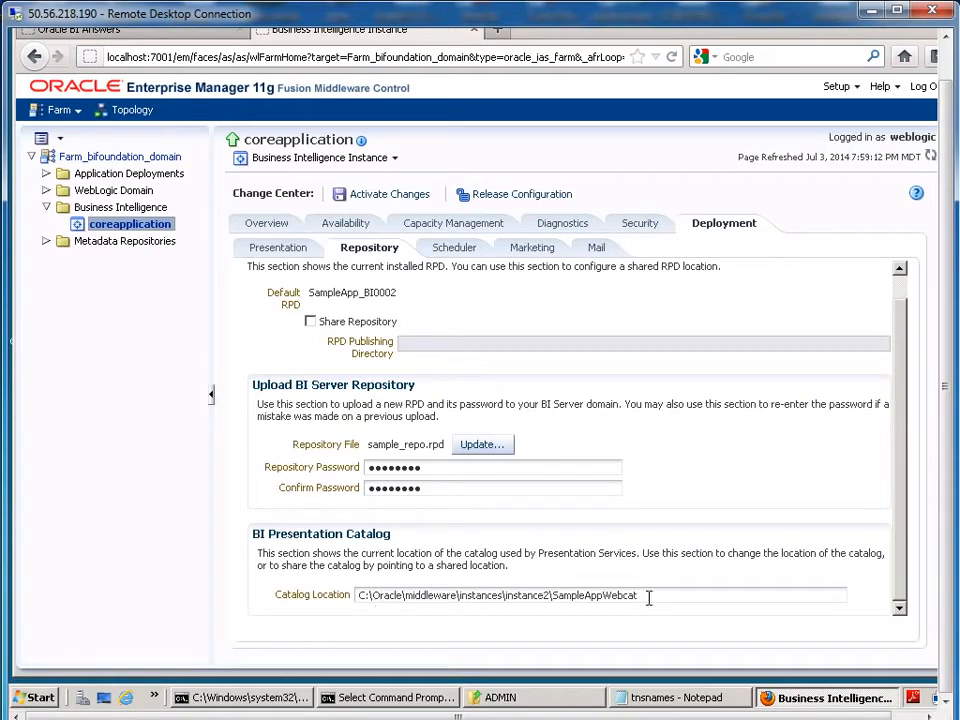
left_click_drag(374, 597, 726, 597)
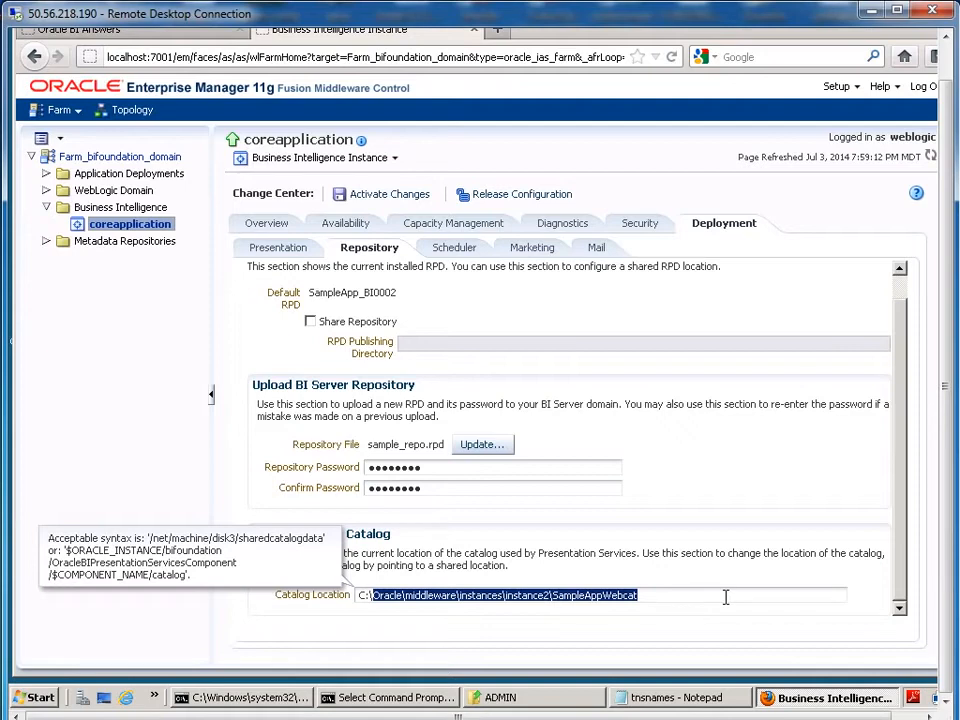
Step: Replace the old catalog path so Catalog Location reads C:\myfiles\mycatalog
key("BackSpace")
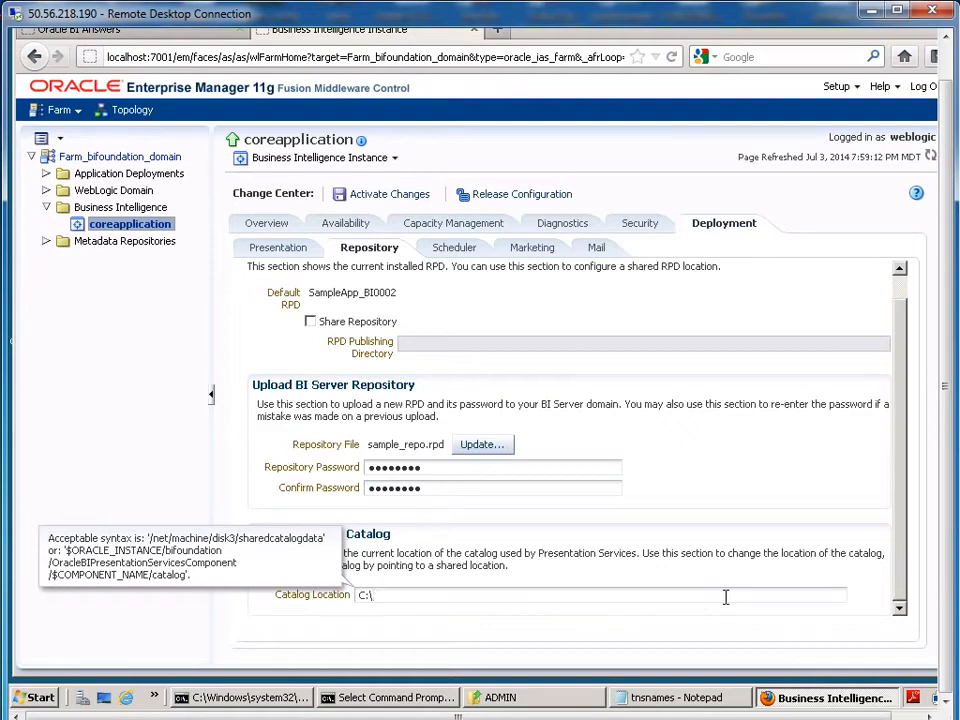
type("myfiles")
type("\\mycatalog")
double_click(432, 595)
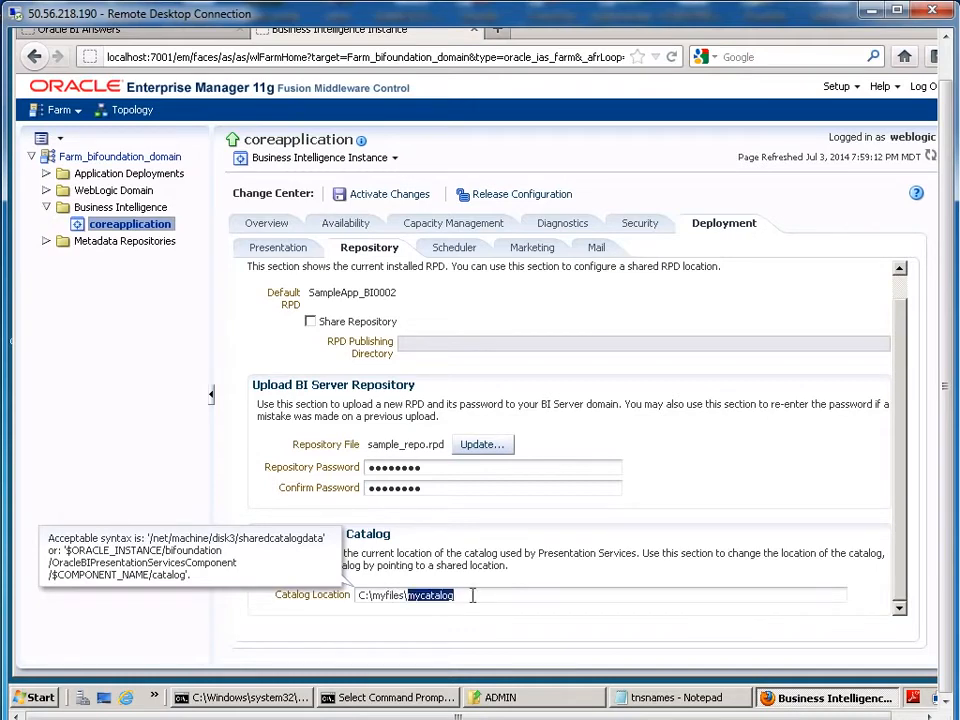
left_click(474, 595)
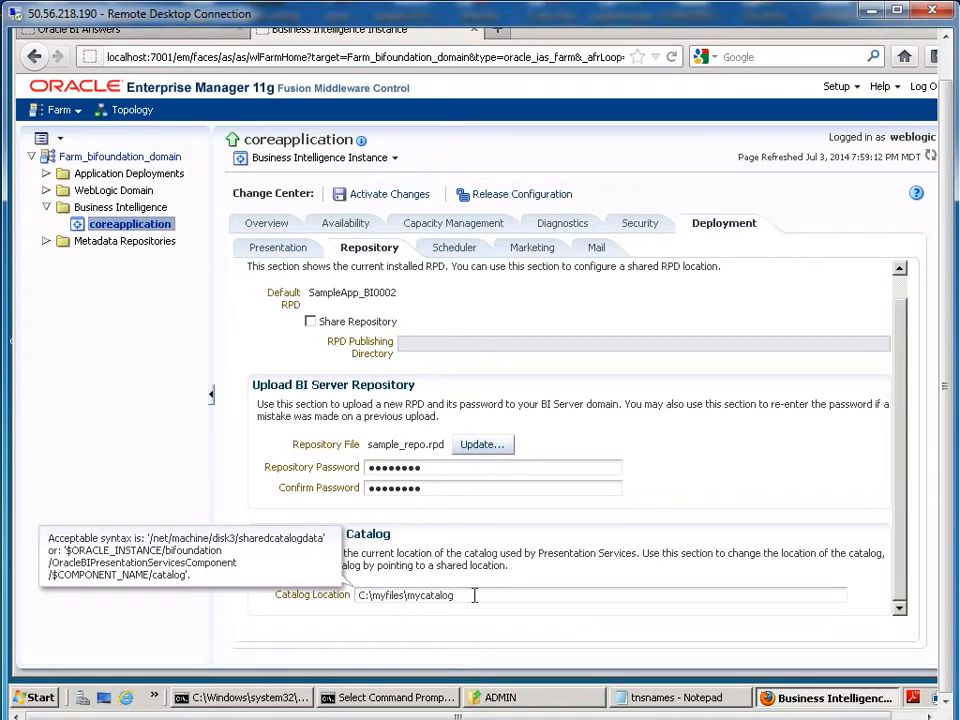
left_click_drag(408, 595, 458, 595)
left_click(468, 596)
left_click_drag(950, 475, 948, 407)
left_click_drag(868, 470, 868, 446)
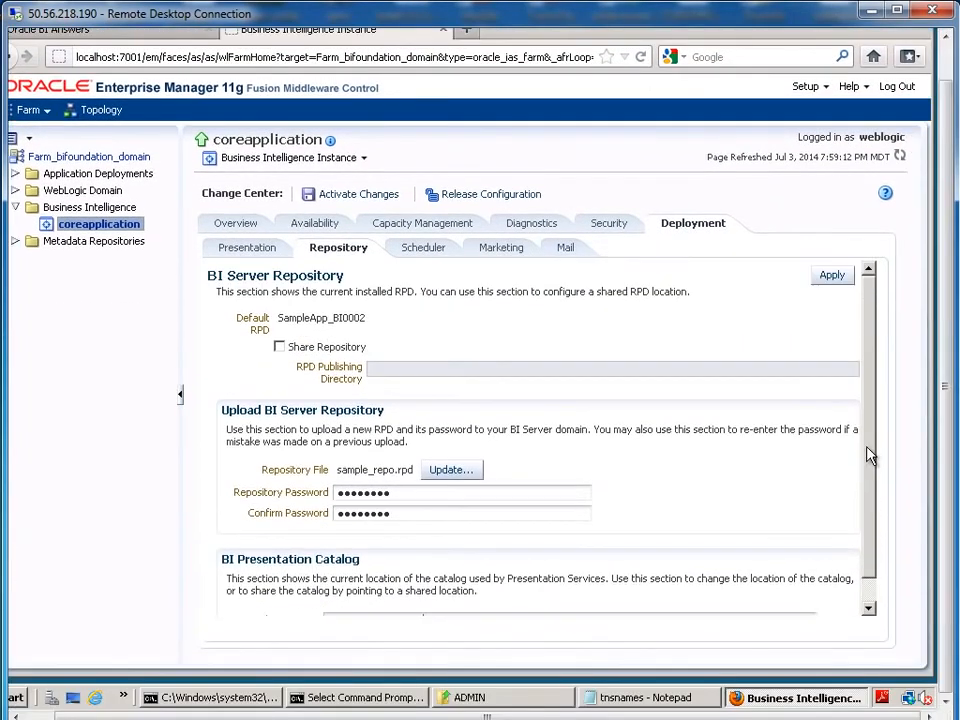
Step: Apply the new repository and catalog settings, then activate the changes in the Change Center
left_click(831, 276)
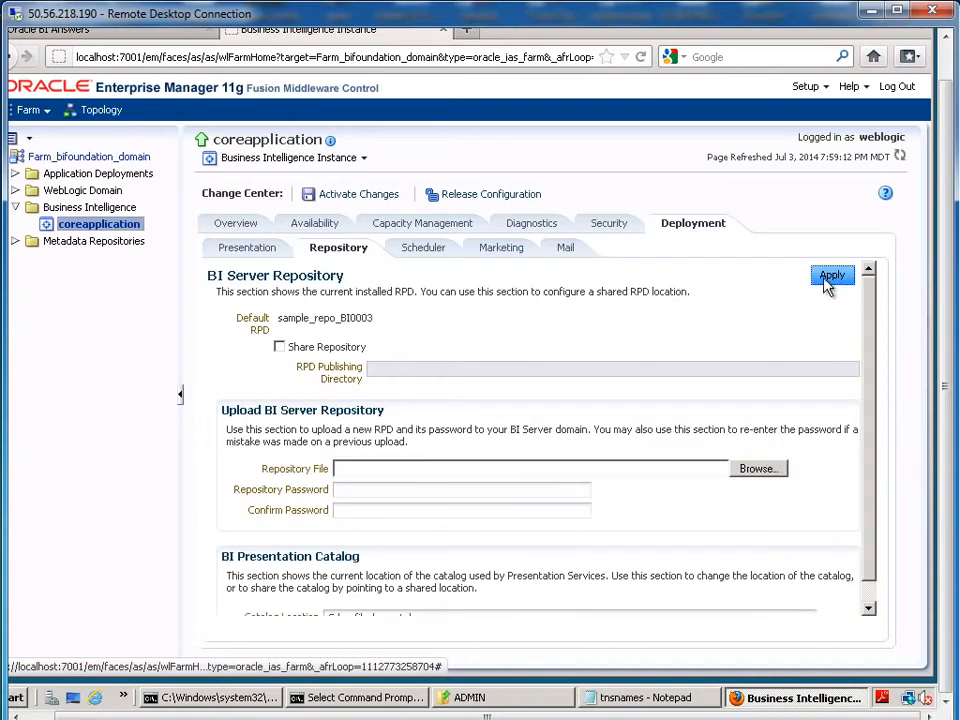
left_click(341, 199)
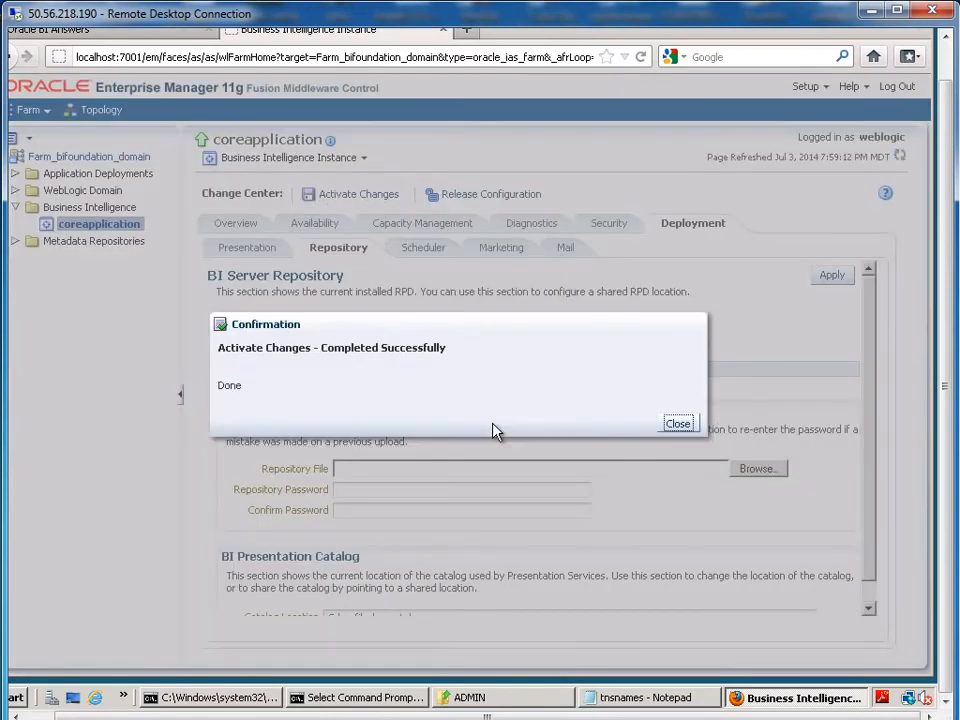
left_click(677, 424)
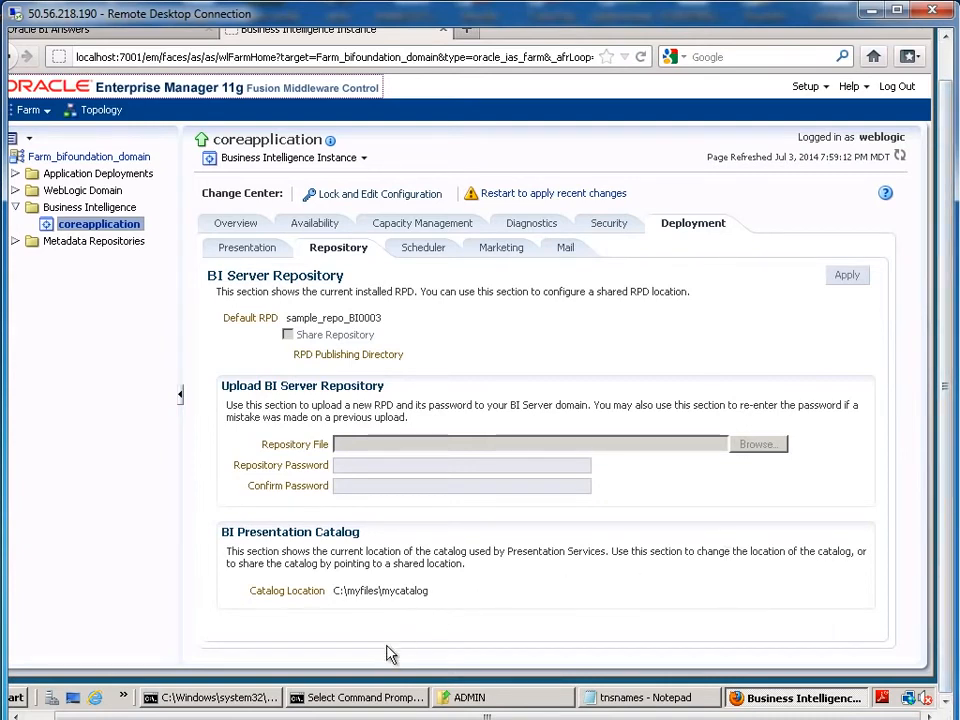
left_click(373, 704)
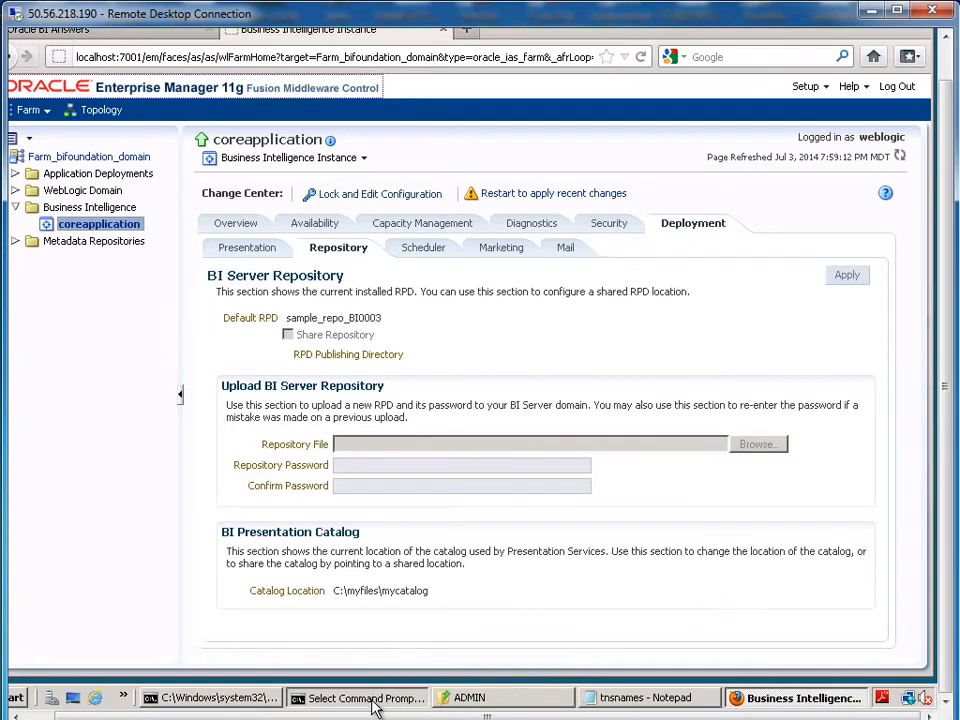
Step: Exit SQL*Plus and stop all BI processes with opmnctl stopall
type("exit")
key("Return")
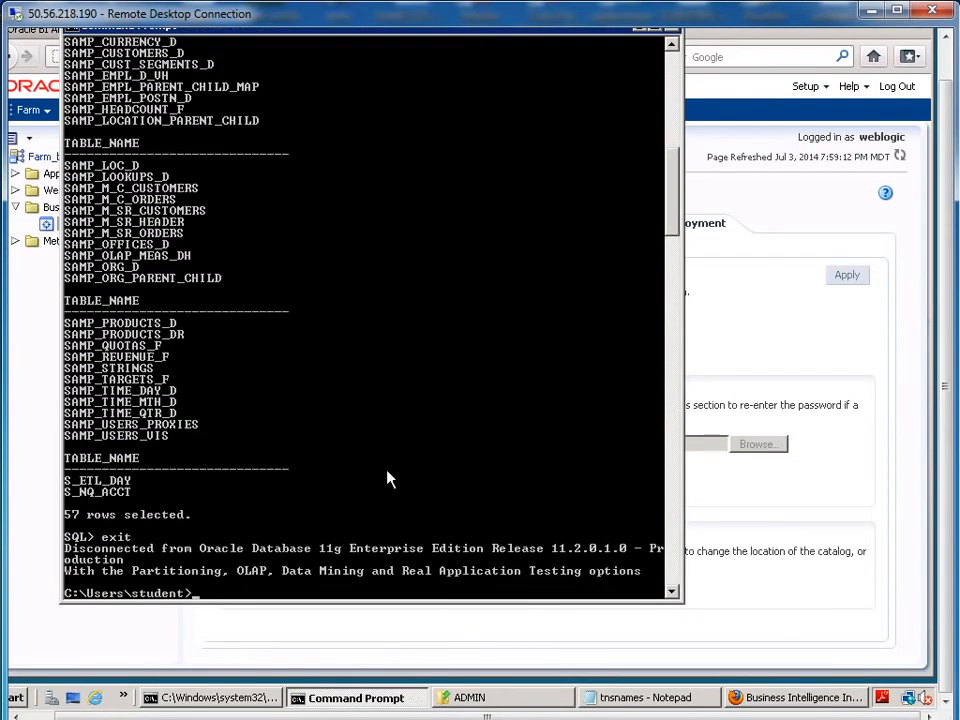
type("opmnctl stopall")
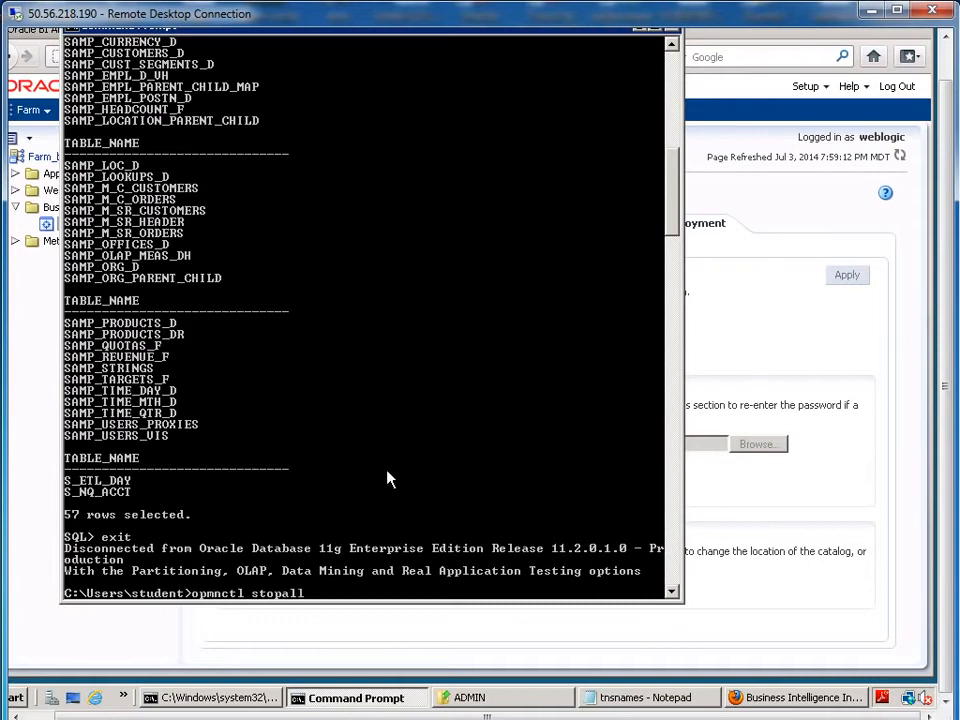
key("Return")
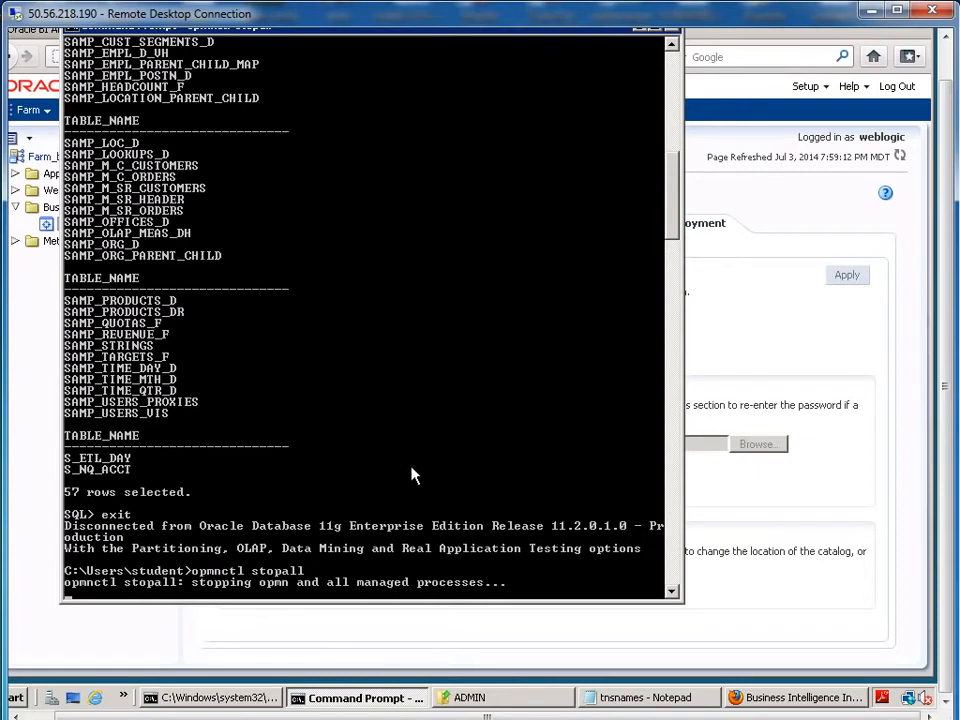
Step: Start all BI processes again with opmnctl startall
left_click(800, 200)
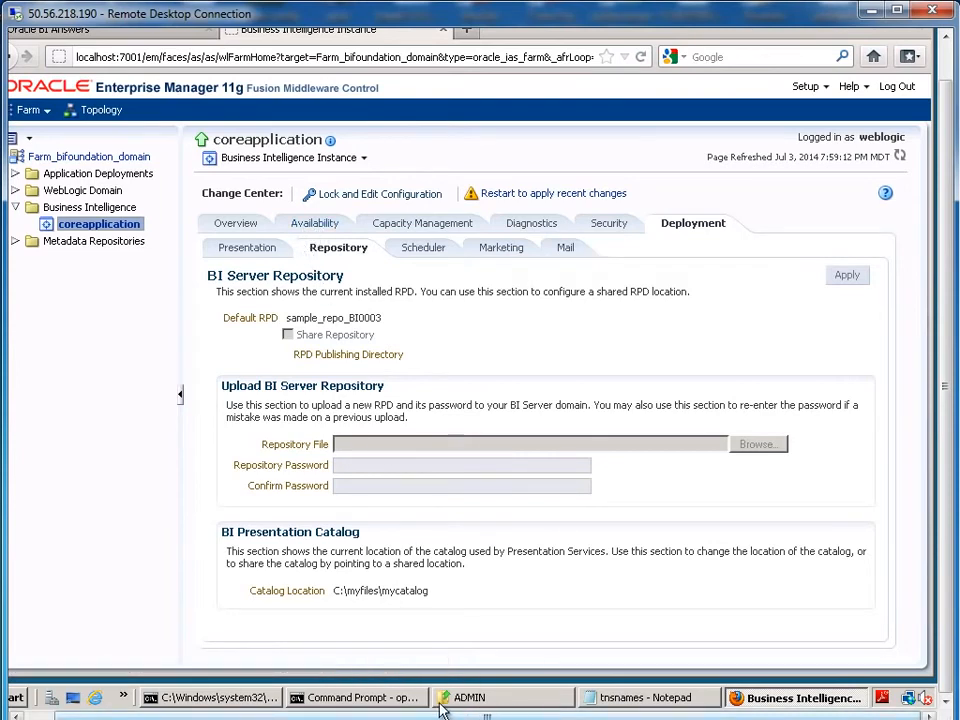
left_click(380, 700)
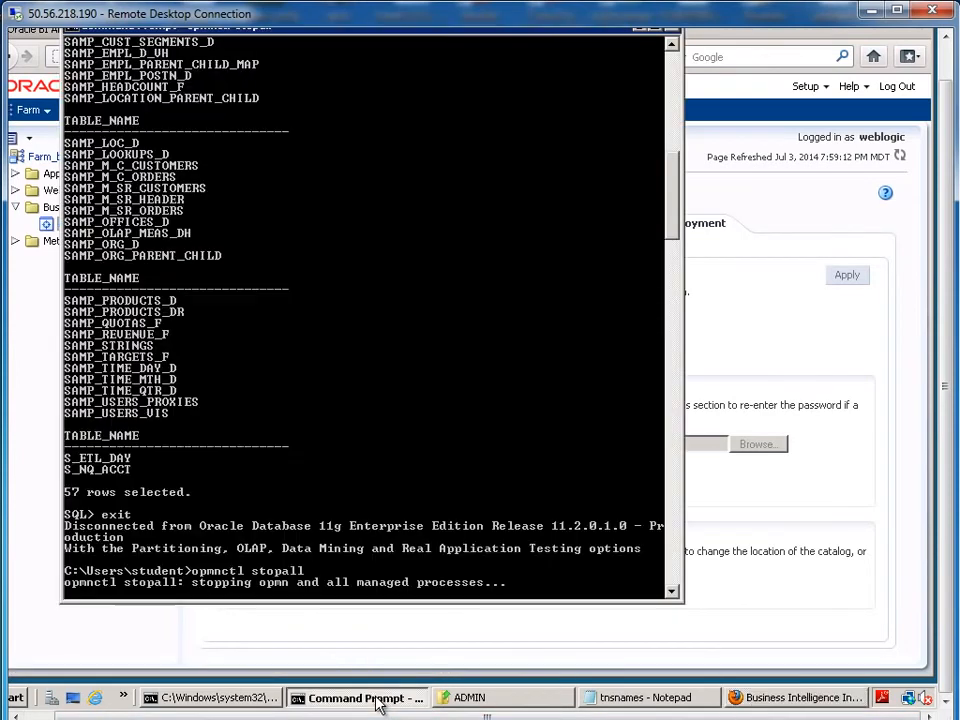
left_click(296, 570)
left_click(405, 412)
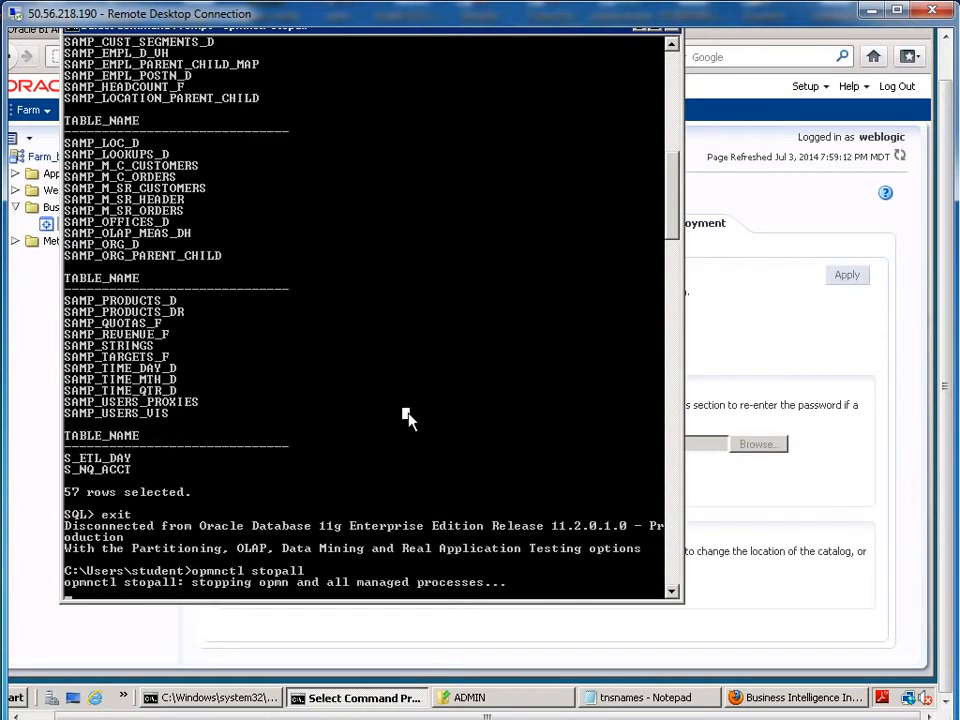
key("Escape")
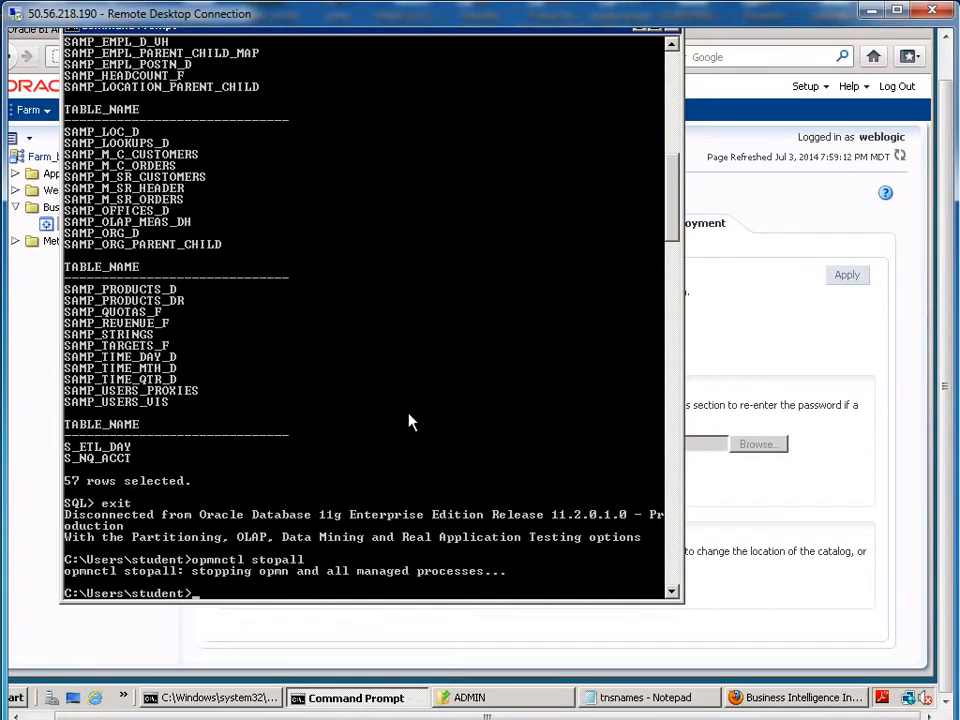
key("Up")
key("BackSpace")
key("BackSpace")
key("BackSpace")
type("artall")
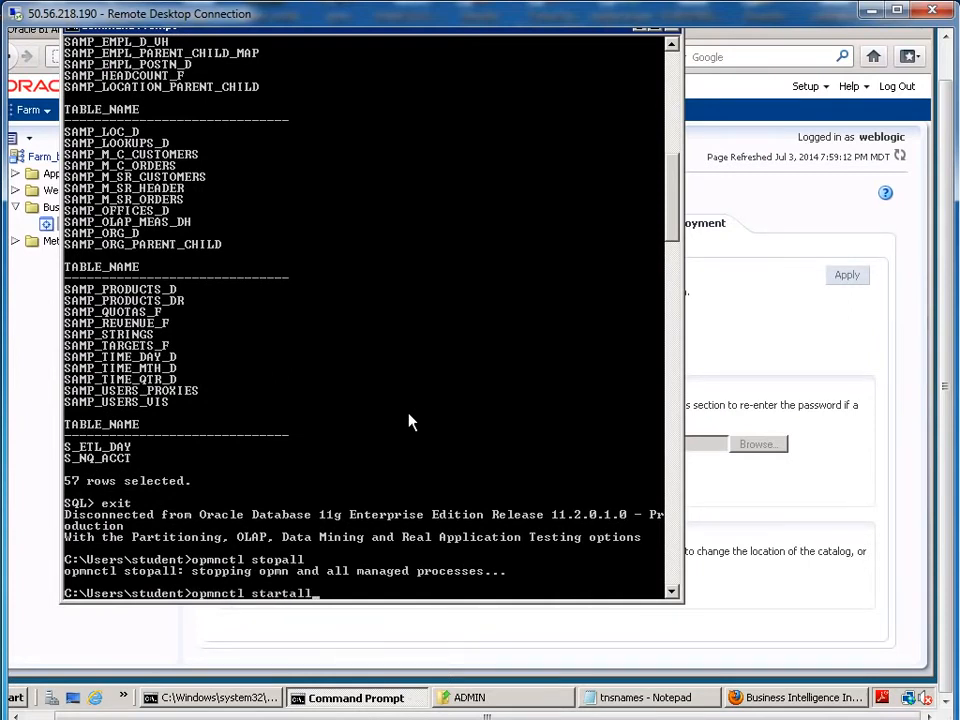
key("Return")
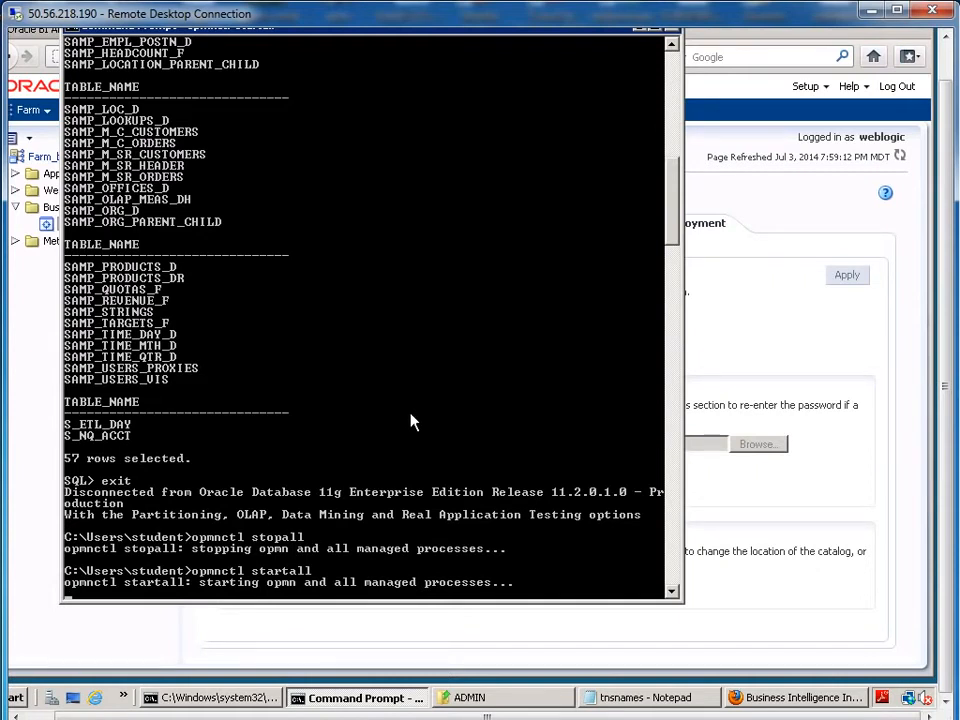
Step: Run opmnctl status to confirm every coreapplication component reports Alive
key("Up")
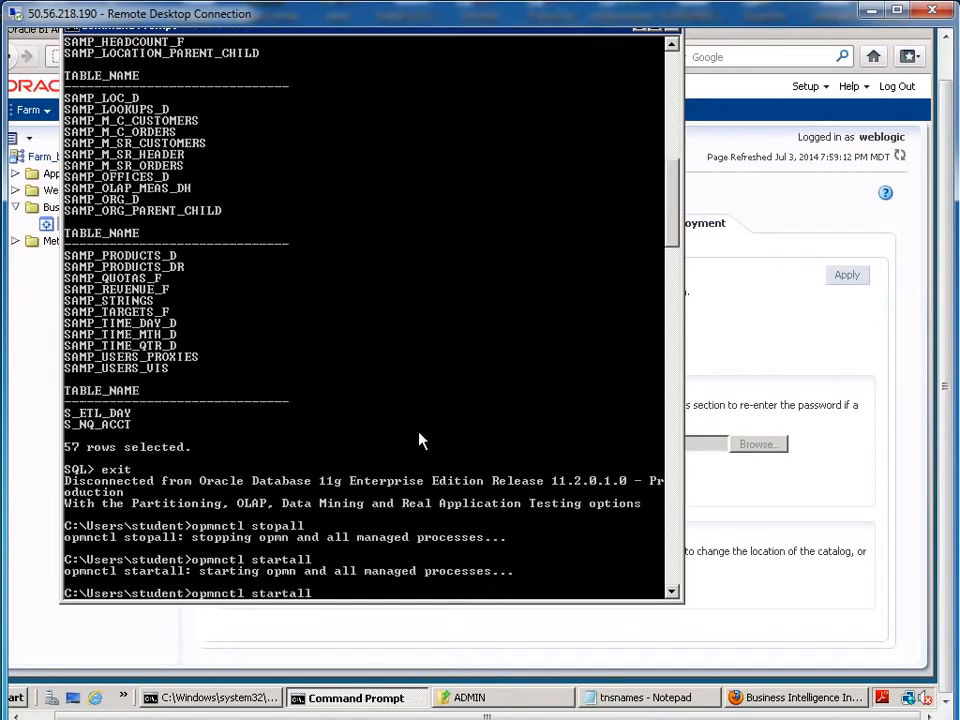
key("BackSpace")
key("BackSpace")
key("BackSpace")
key("BackSpace")
key("BackSpace")
type("tus")
key("Return")
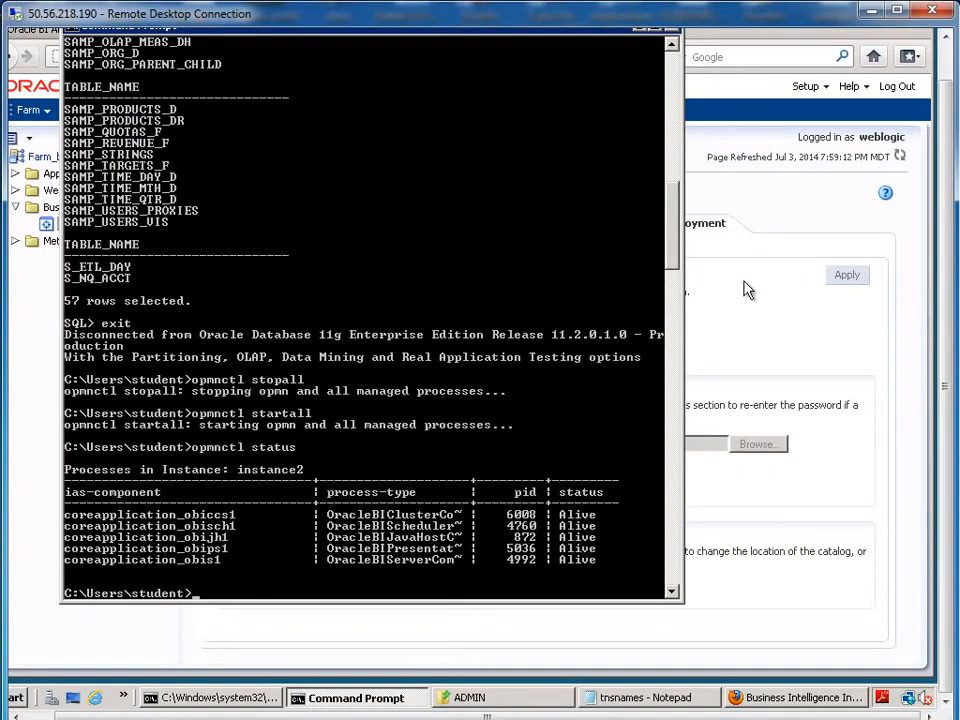
left_click(775, 55)
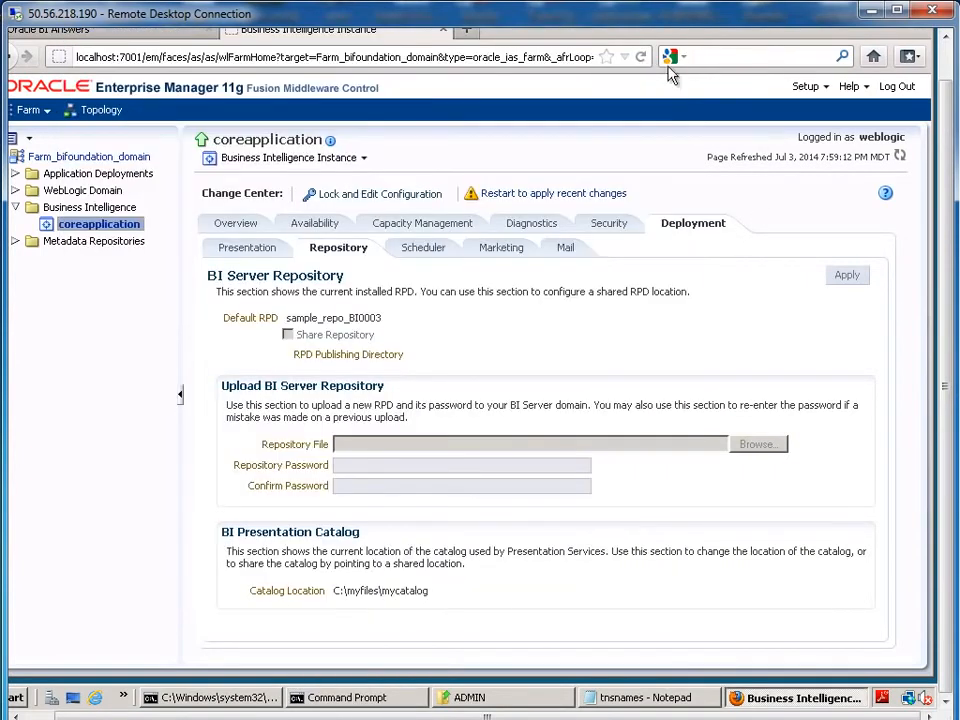
Step: Return to the Oracle BI Answers page and sign out
left_click(96, 34)
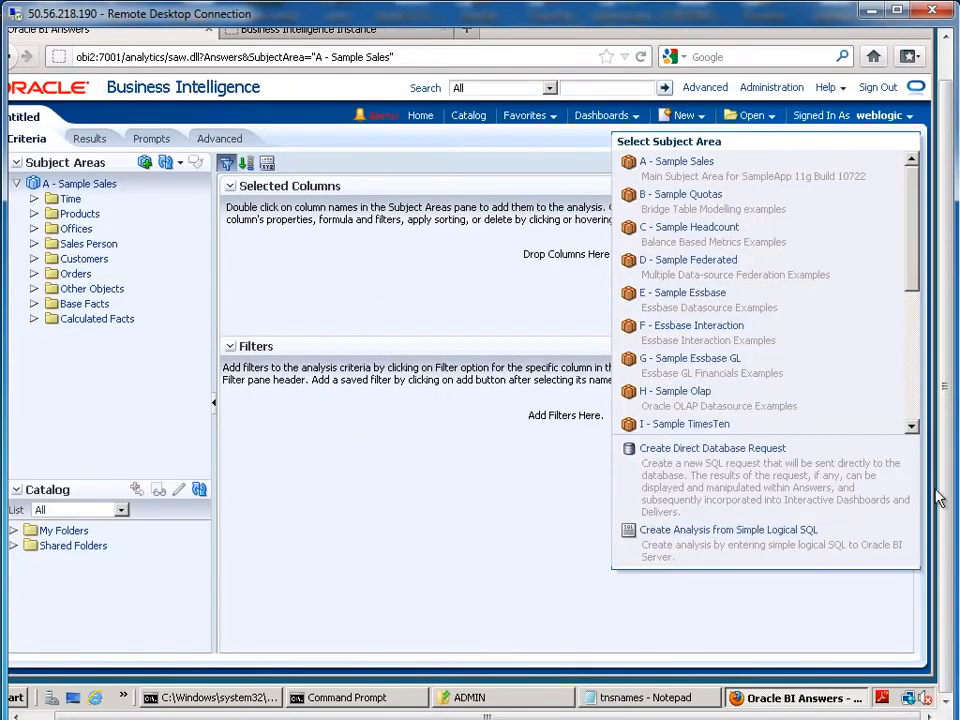
left_click_drag(944, 516, 941, 448)
left_click_drag(640, 715, 610, 715)
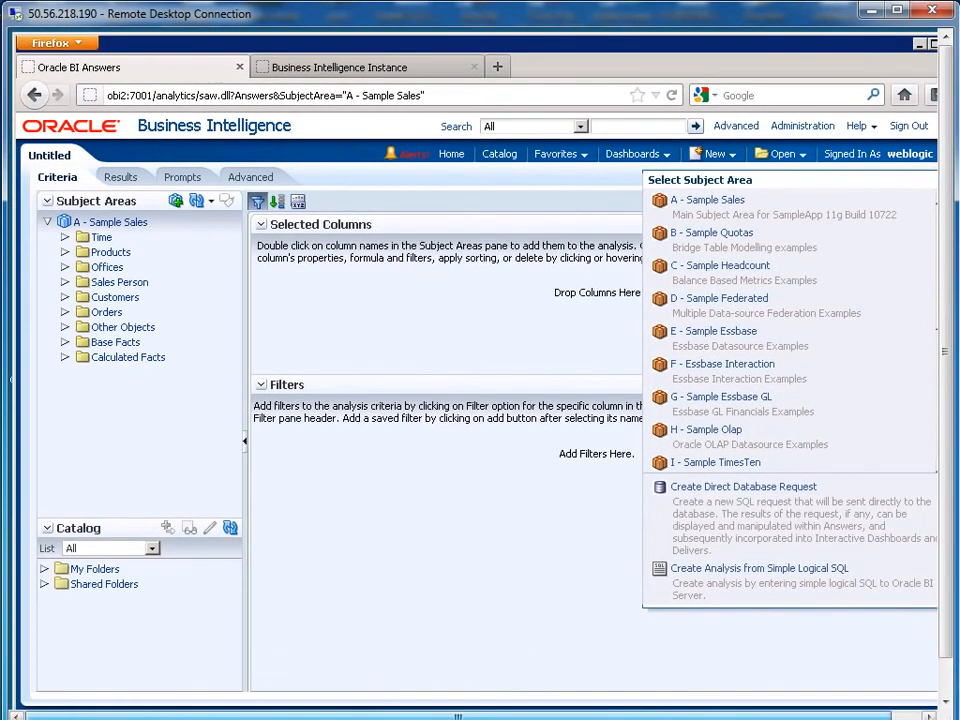
left_click_drag(155, 95, 439, 95)
left_click(903, 127)
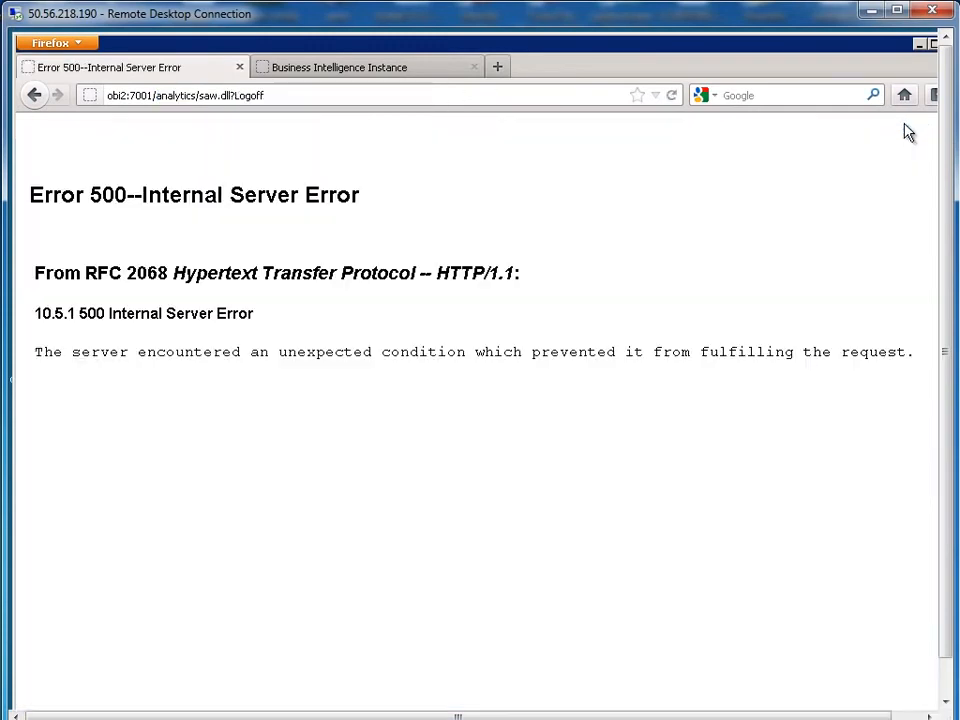
Step: Sign back in to Oracle BI using the saved login
left_click(675, 95)
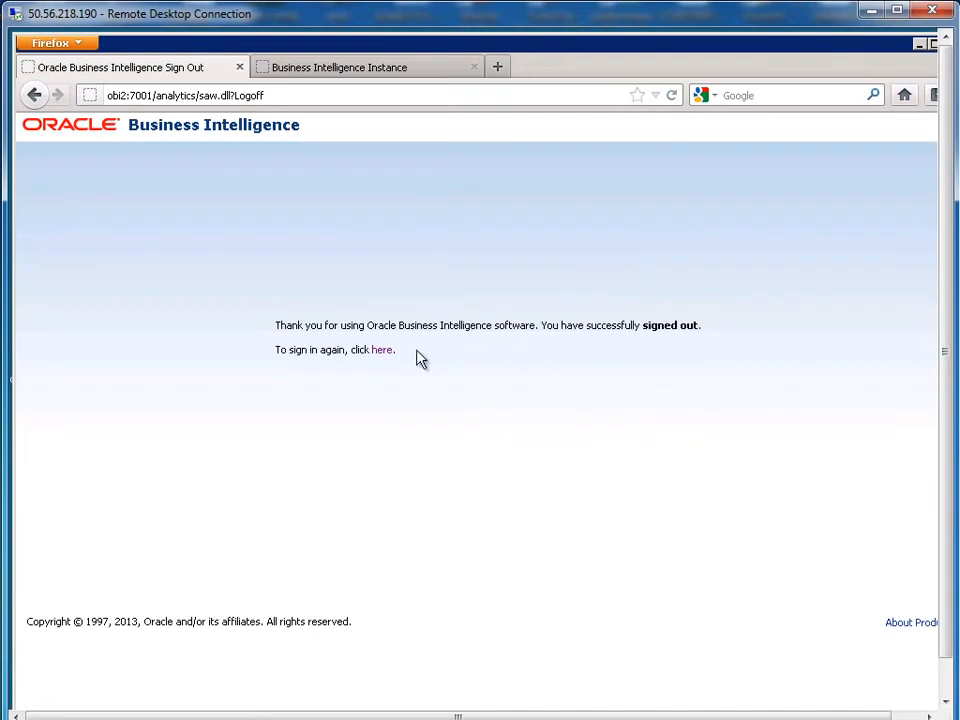
left_click(383, 349)
type("w")
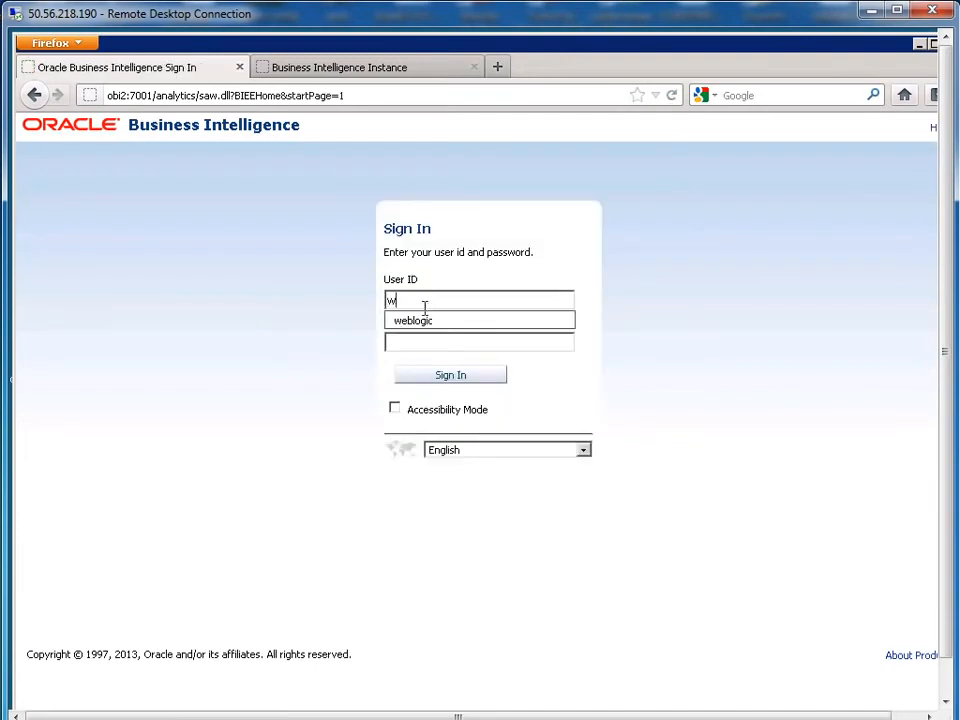
left_click(424, 319)
left_click(435, 377)
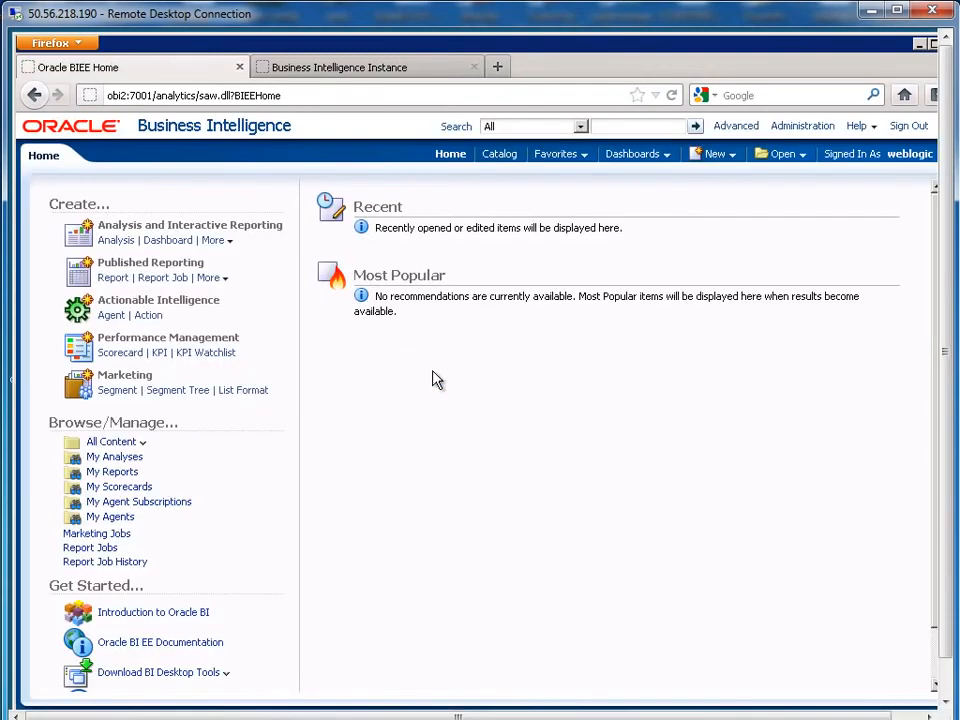
Step: Build a new BISAMPMODEL analysis with D03_OFFICES COMPANY and OFFICE_DSC columns and show its results
left_click(119, 242)
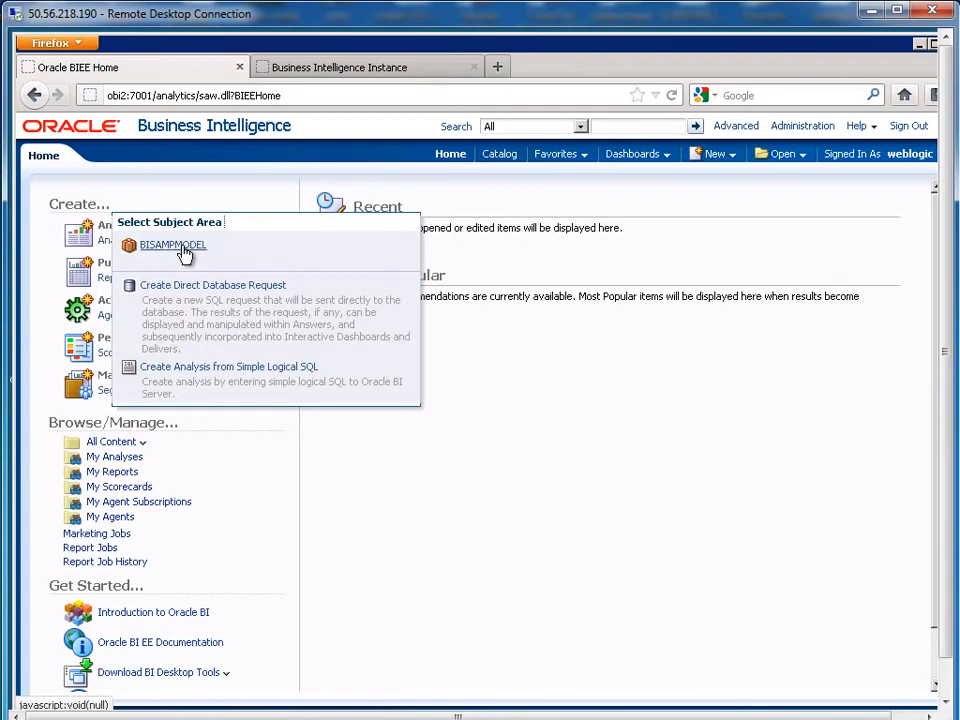
left_click(180, 246)
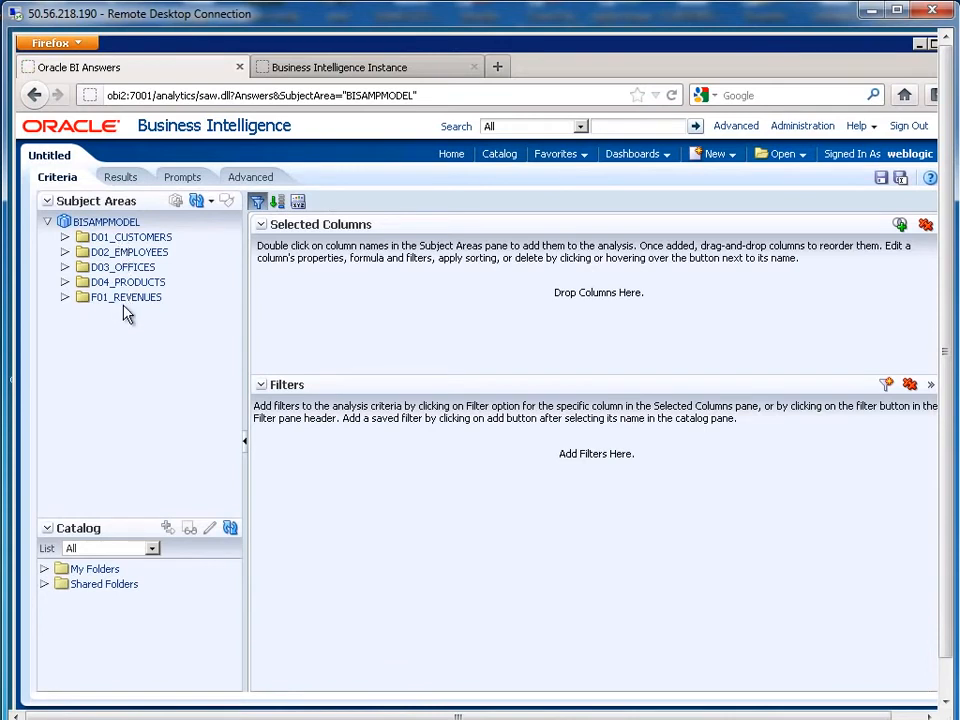
left_click(65, 267)
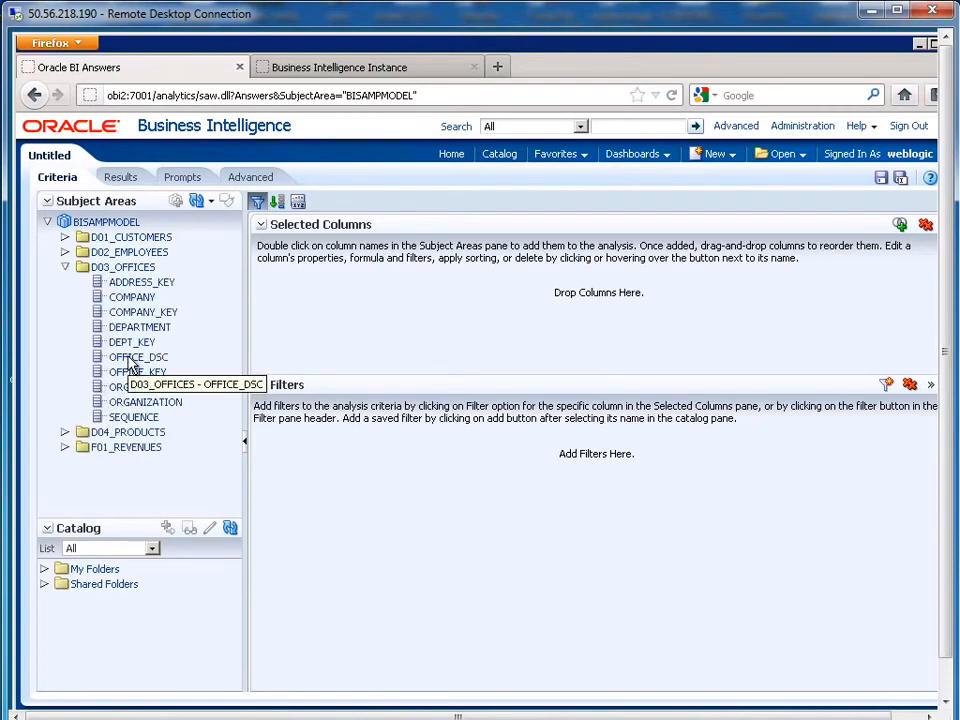
left_click_drag(126, 300, 272, 298)
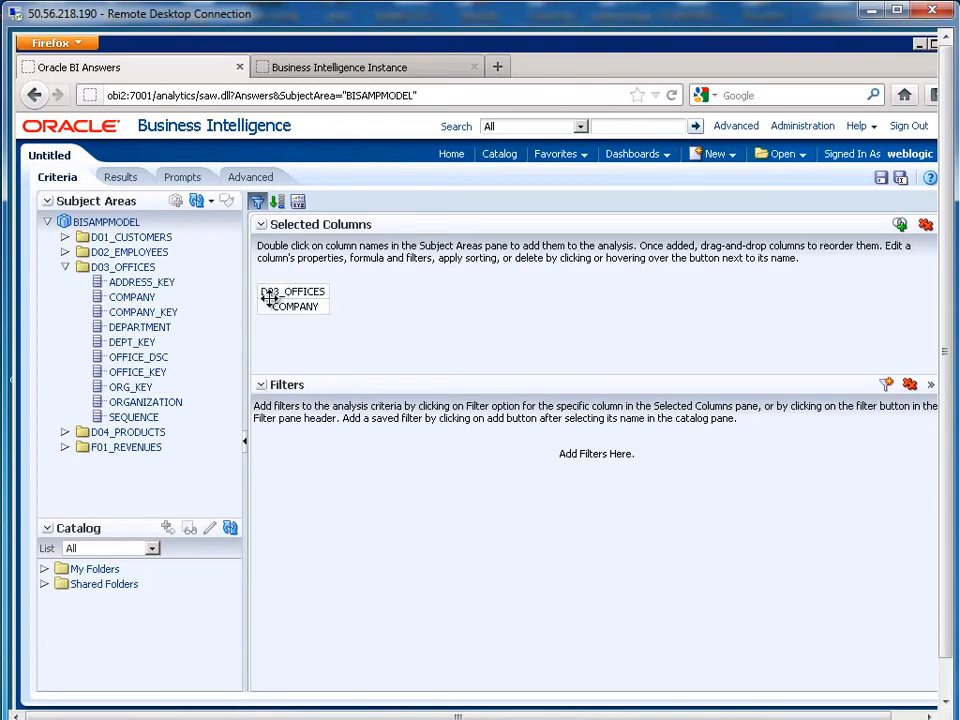
left_click_drag(140, 359, 306, 342)
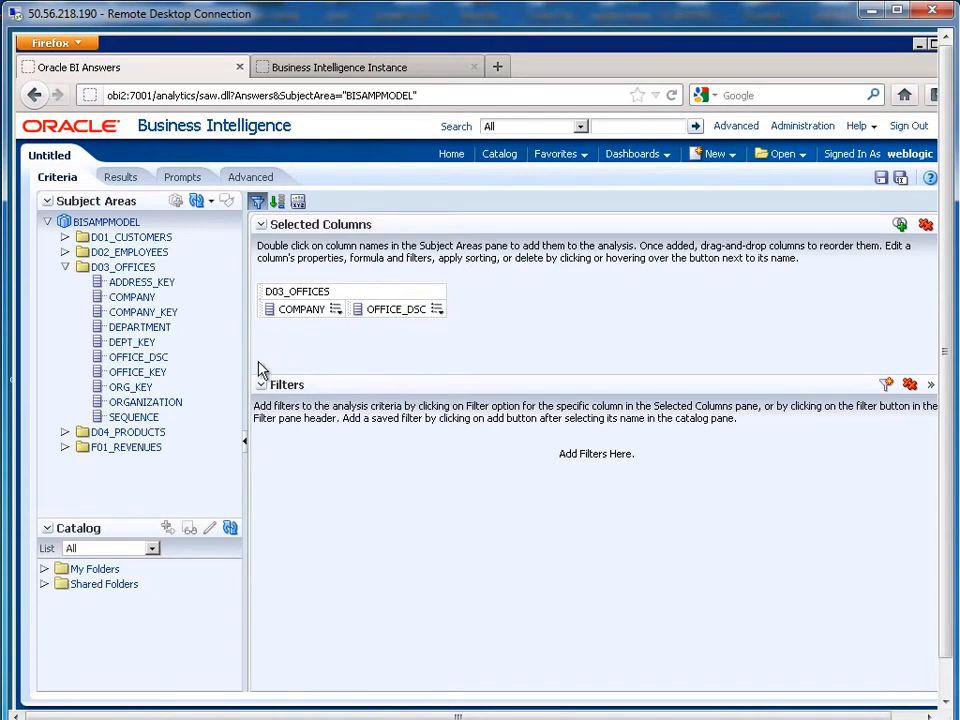
left_click(126, 185)
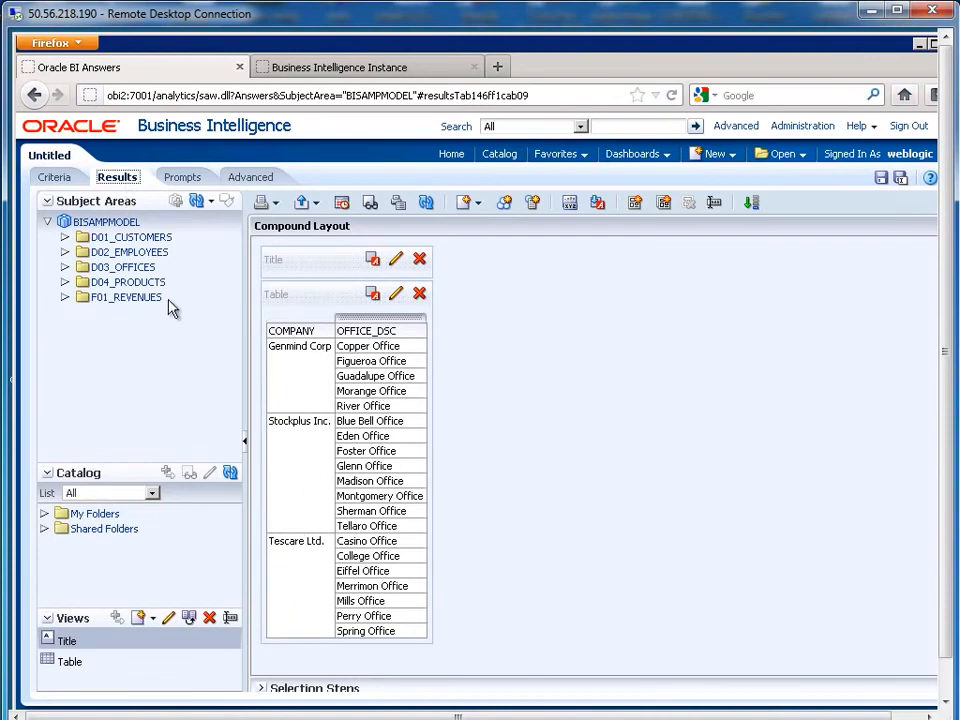
Step: Add the REVENUE column from F01_REVENUES to the results table after OFFICE_DSC
left_click(65, 299)
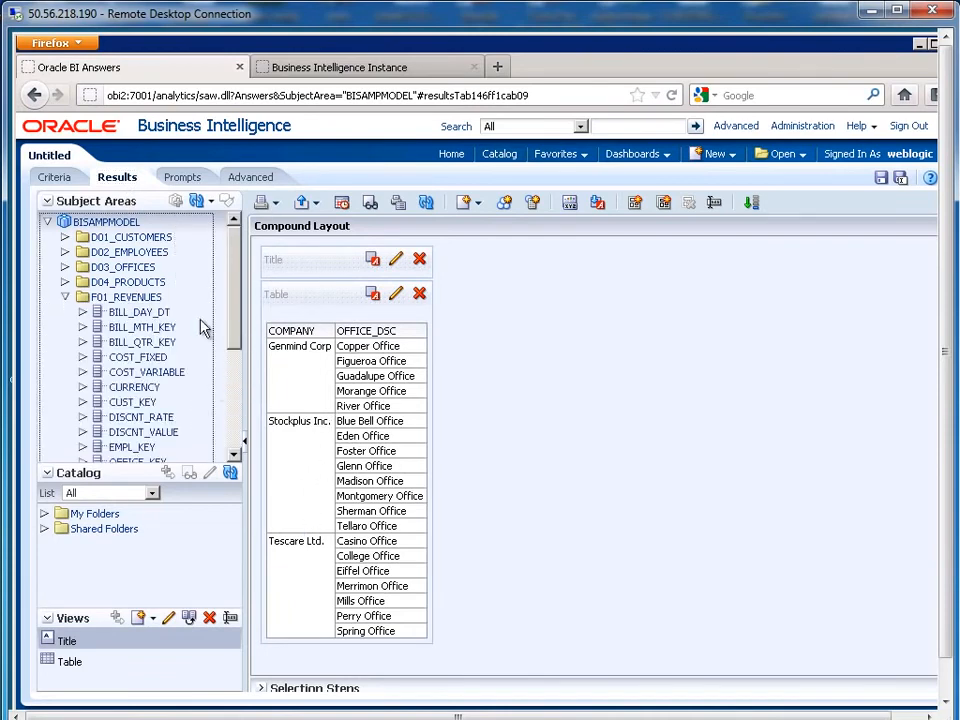
left_click_drag(238, 308, 226, 345)
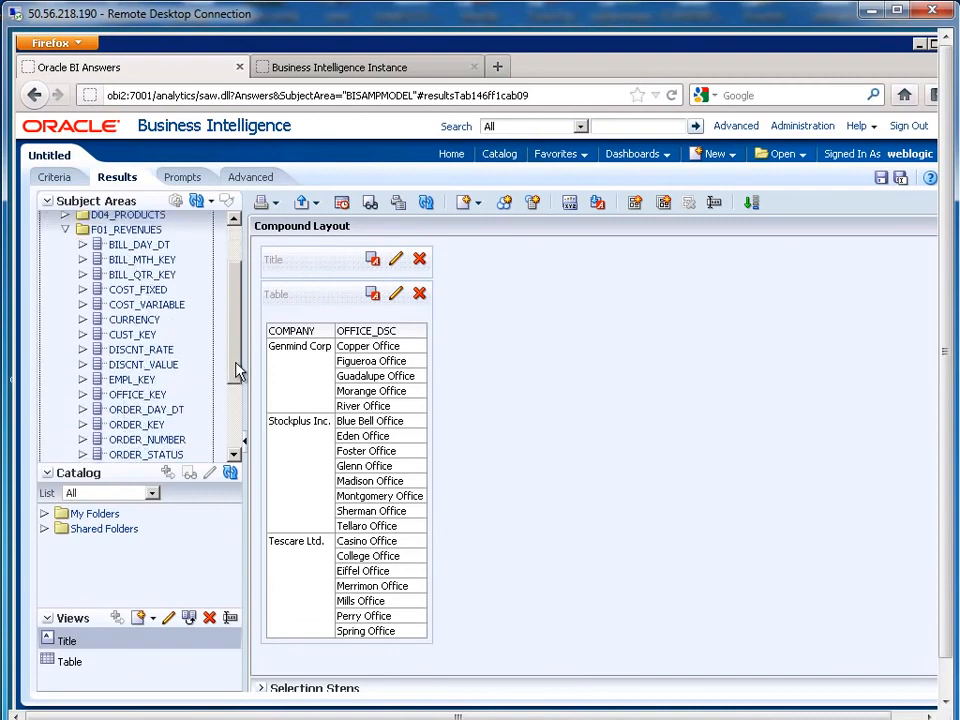
left_click_drag(238, 371, 236, 425)
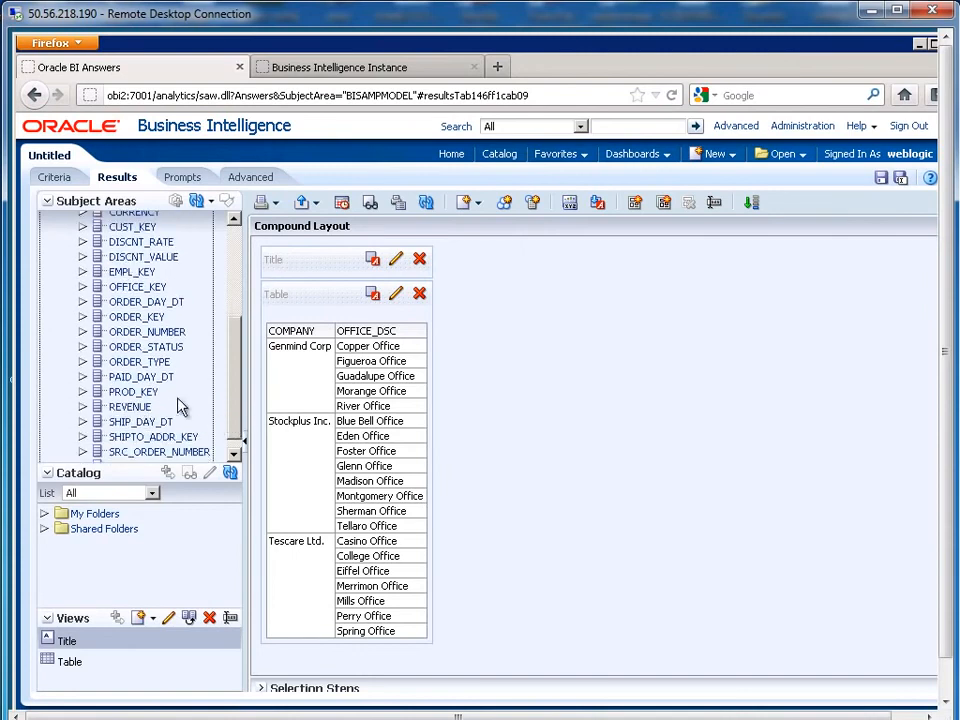
left_click_drag(180, 405, 415, 378)
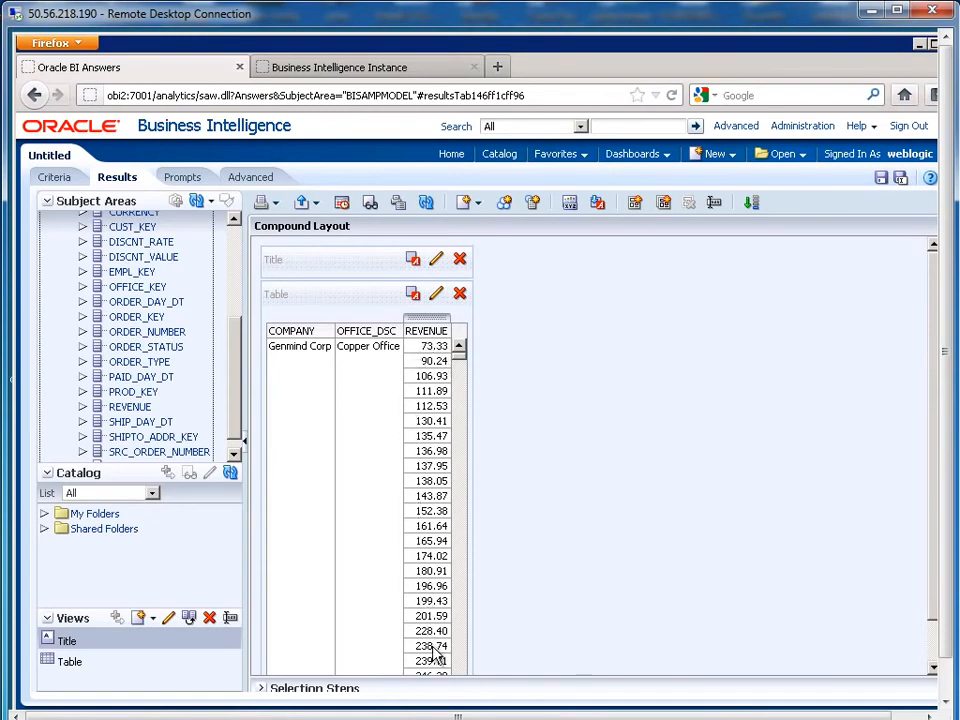
left_click_drag(950, 586, 947, 621)
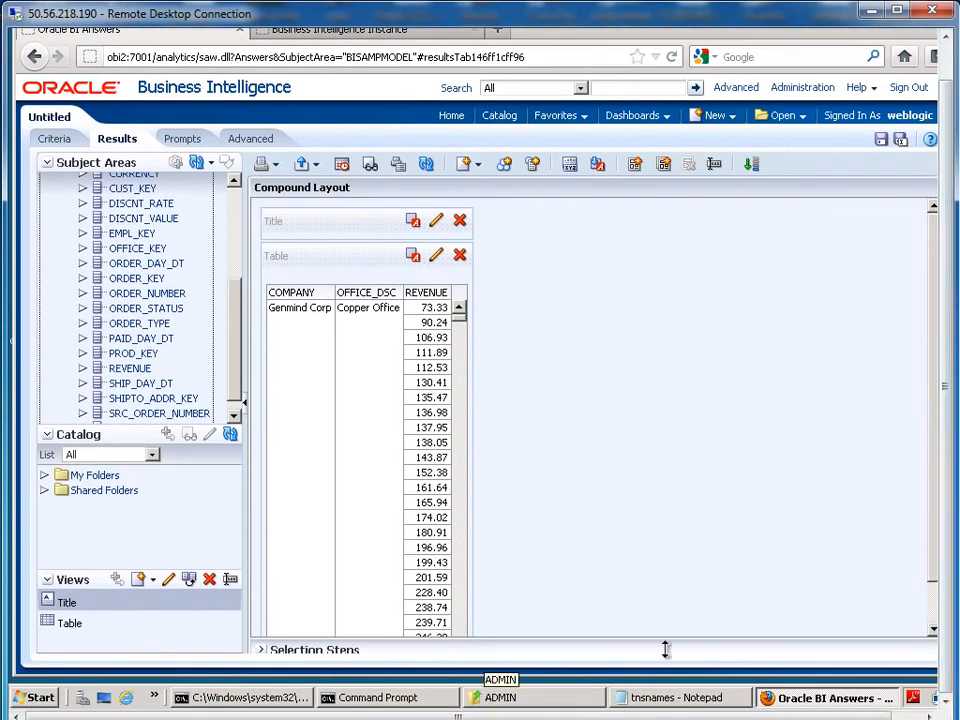
left_click(40, 698)
Step: Launch BI Administration from the Oracle Business Intelligence programs and choose File > Open > Online
left_click(68, 634)
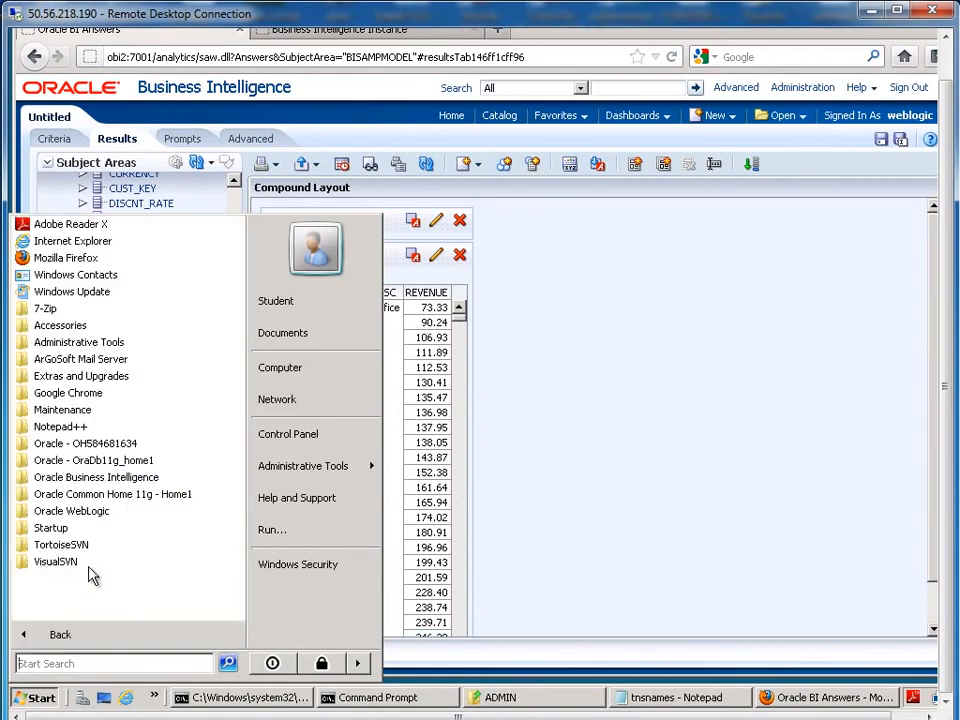
left_click(100, 478)
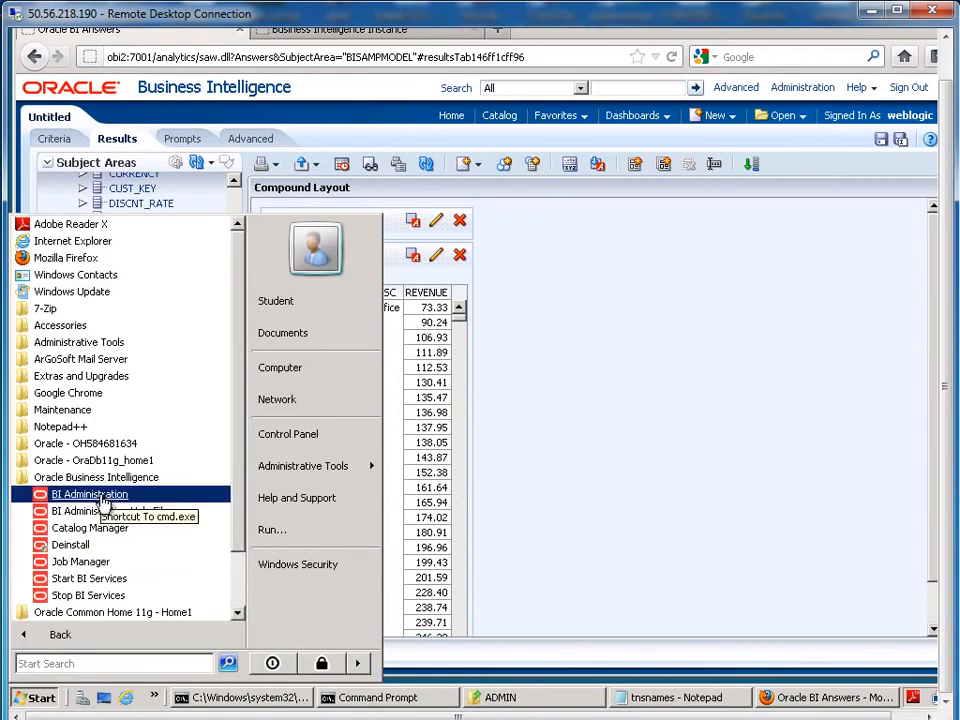
left_click(104, 495)
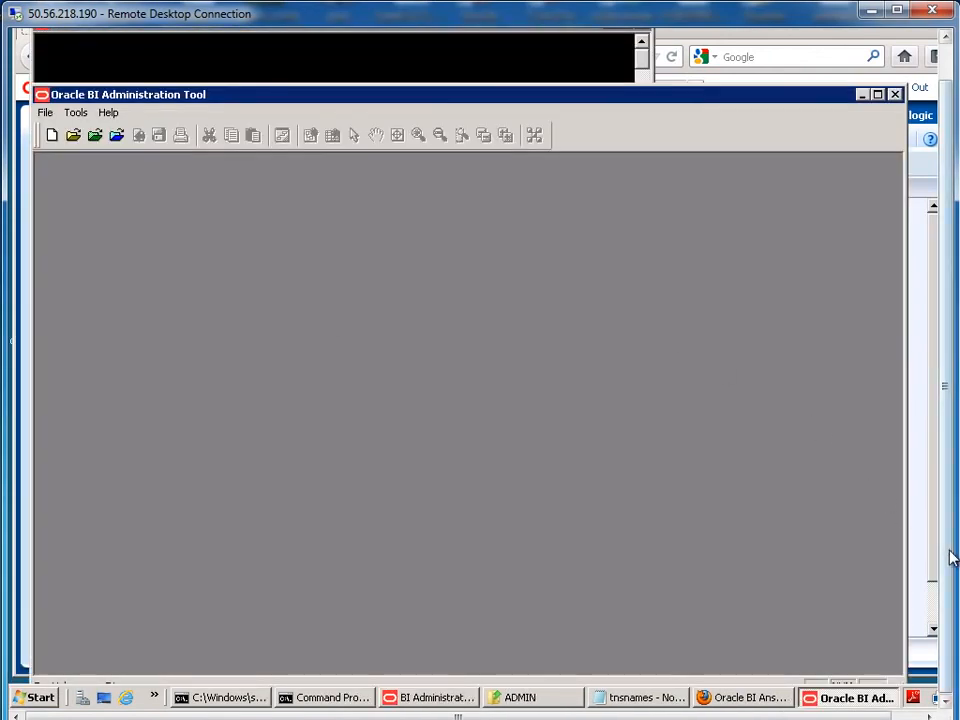
left_click_drag(952, 558, 945, 501)
left_click(44, 151)
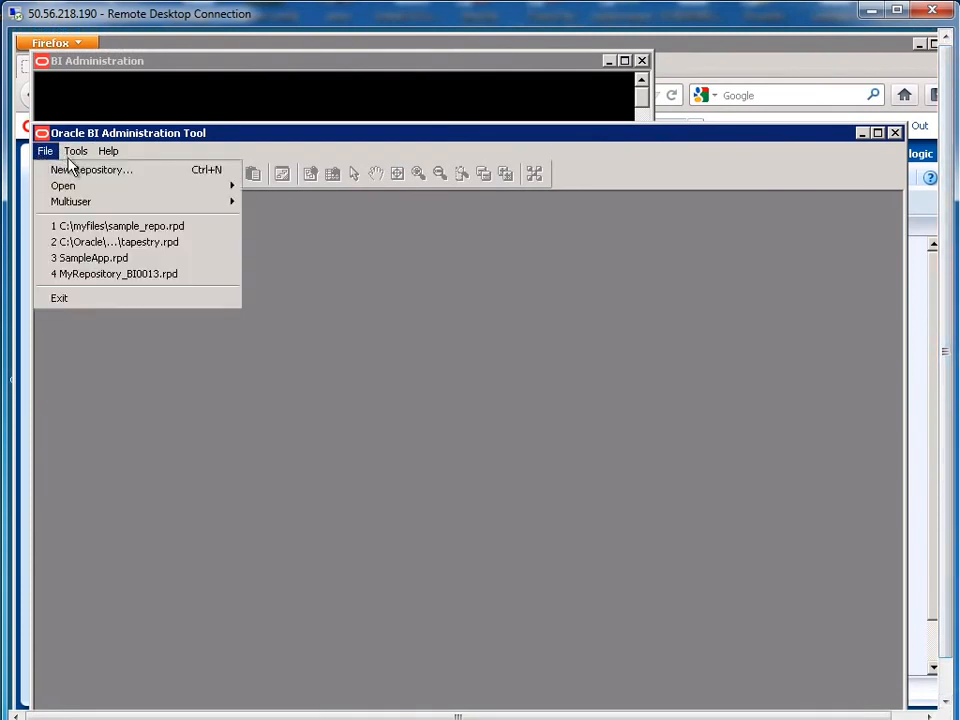
mouse_move(55, 188)
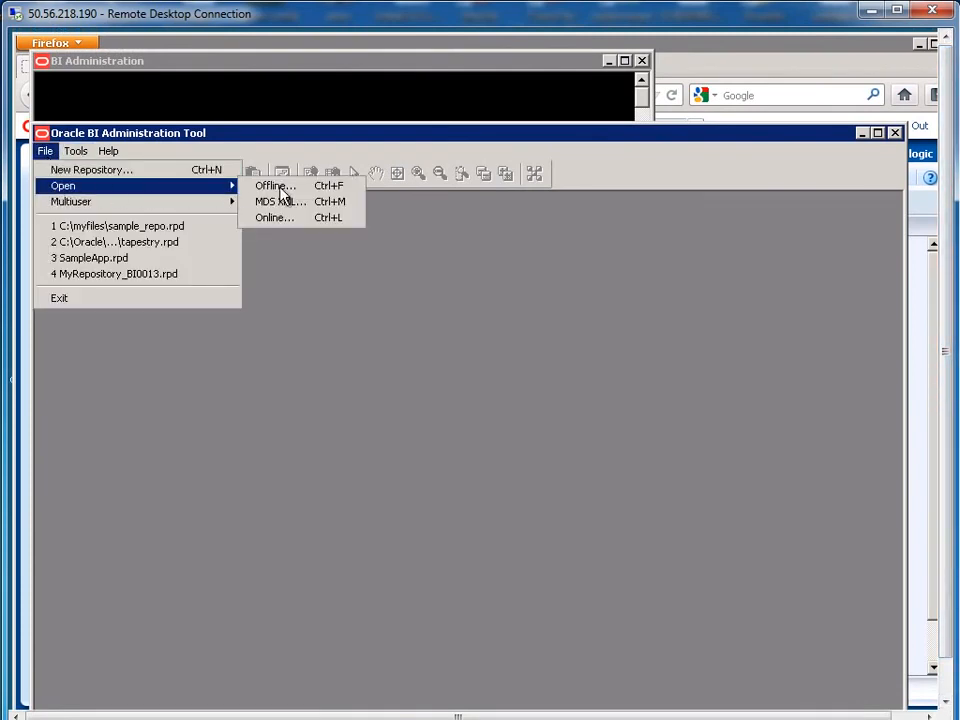
left_click(283, 219)
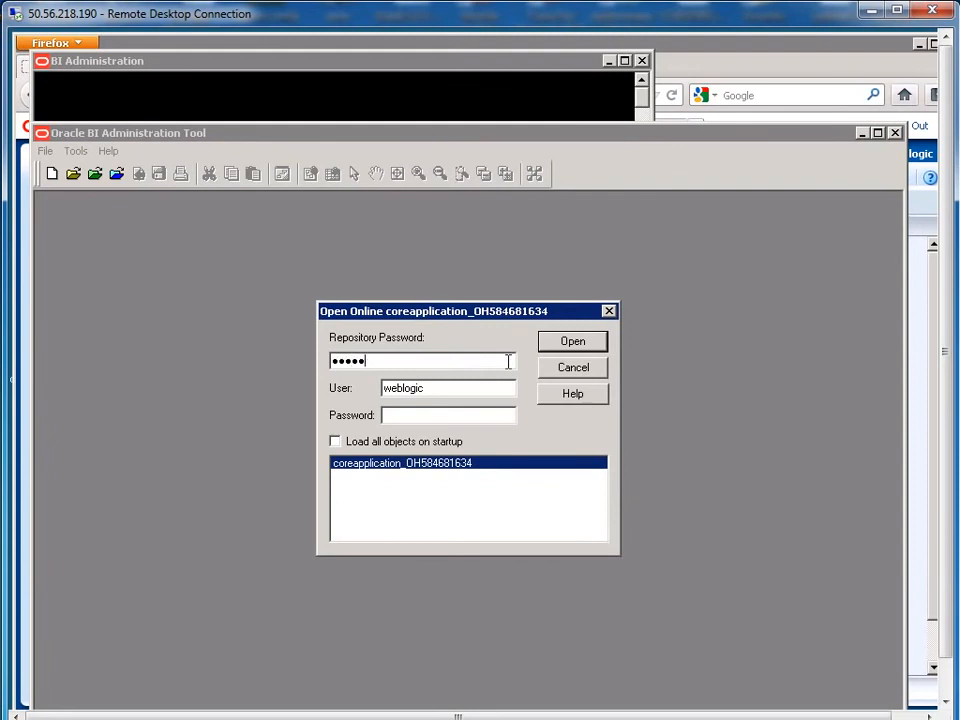
Step: Enter the user and password credentials to open the coreapplication repository online
key("Tab")
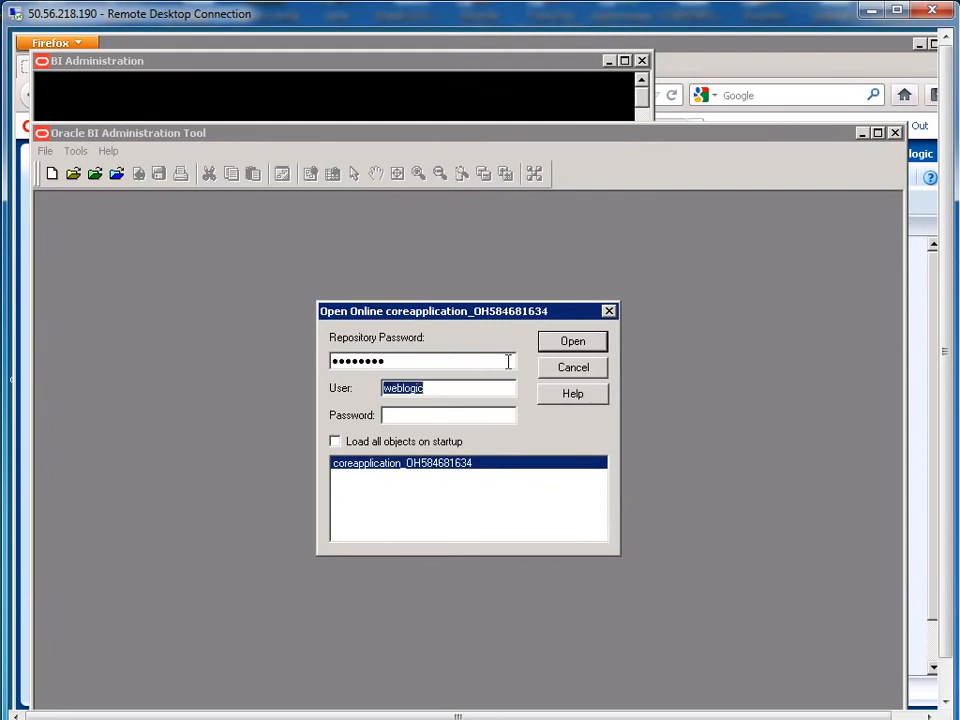
key("Tab")
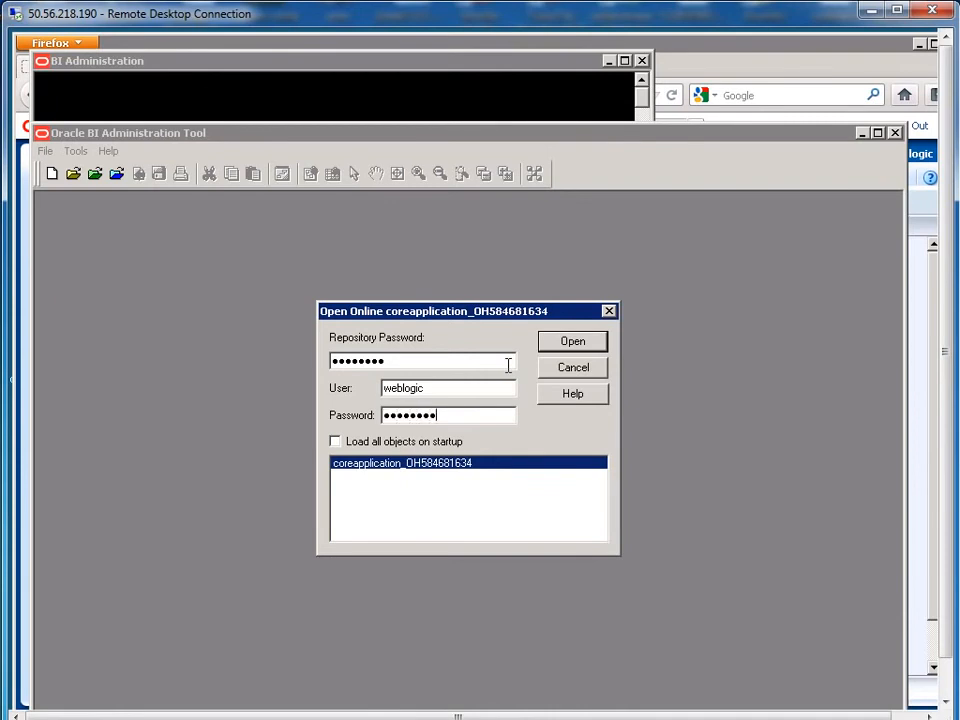
key("Return")
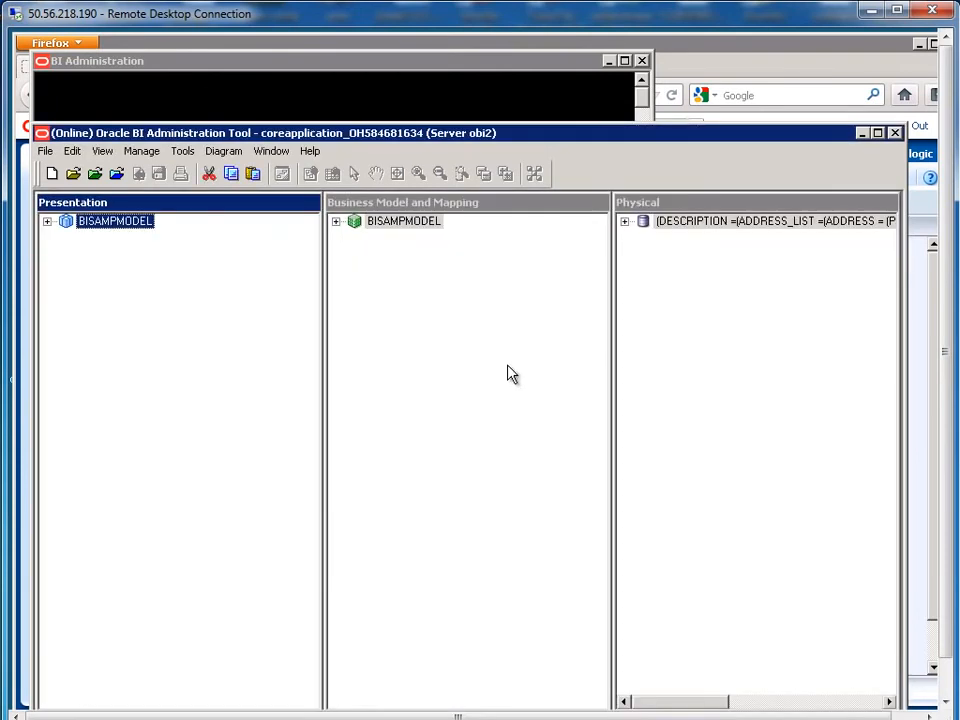
Step: Check out REVENUE in BISAMPMODEL's F01_REVENUES and set its default aggregation rule to Sum
left_click(337, 222)
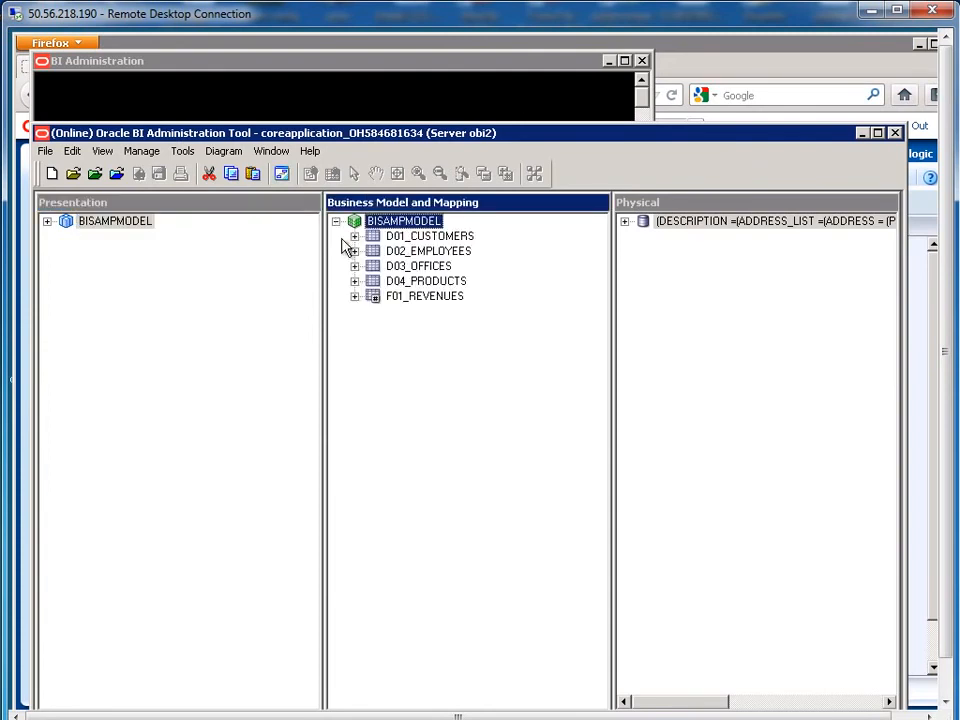
left_click(354, 297)
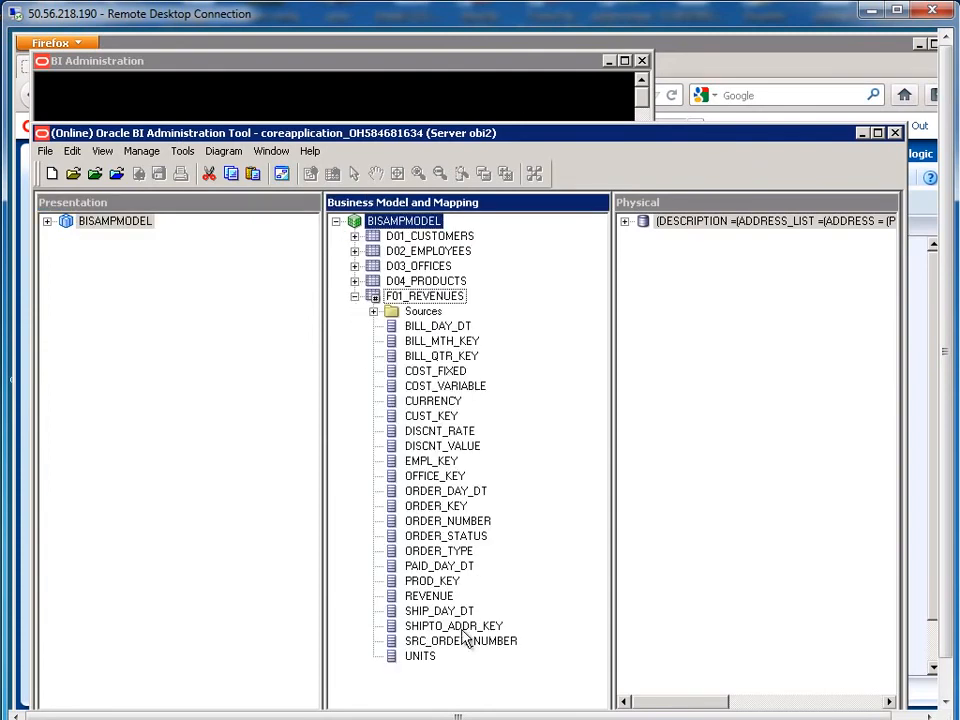
double_click(430, 597)
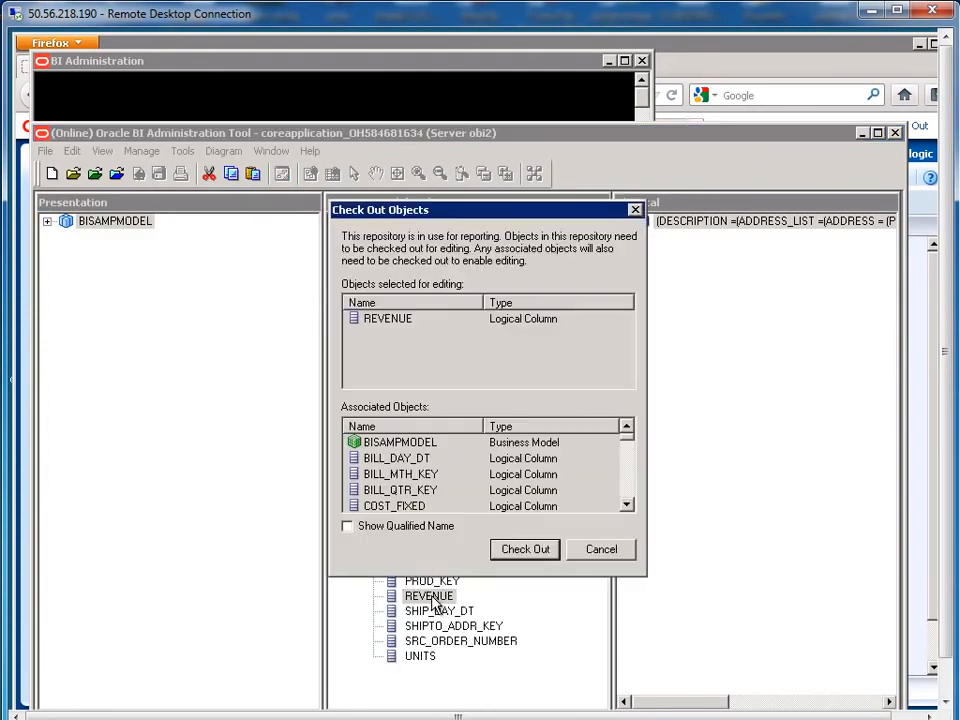
left_click(519, 556)
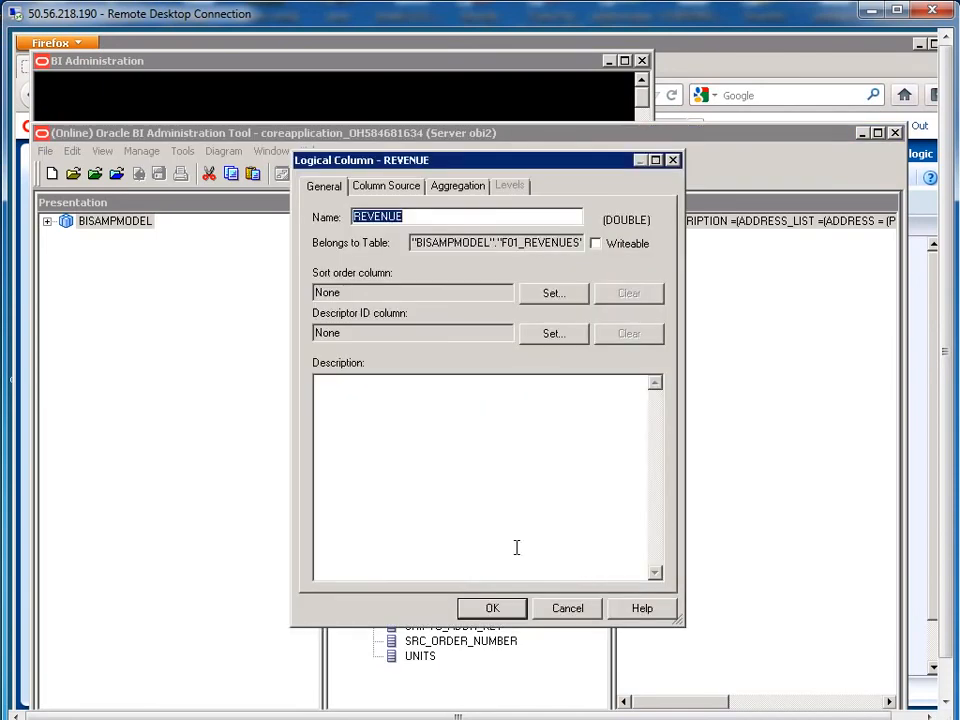
left_click(458, 186)
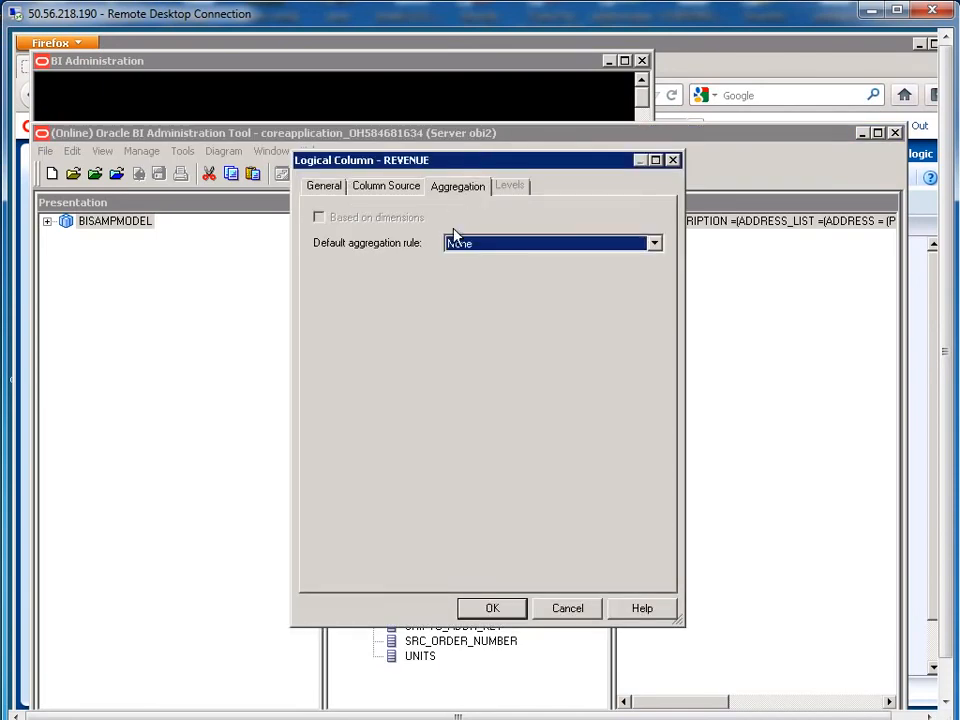
left_click(477, 248)
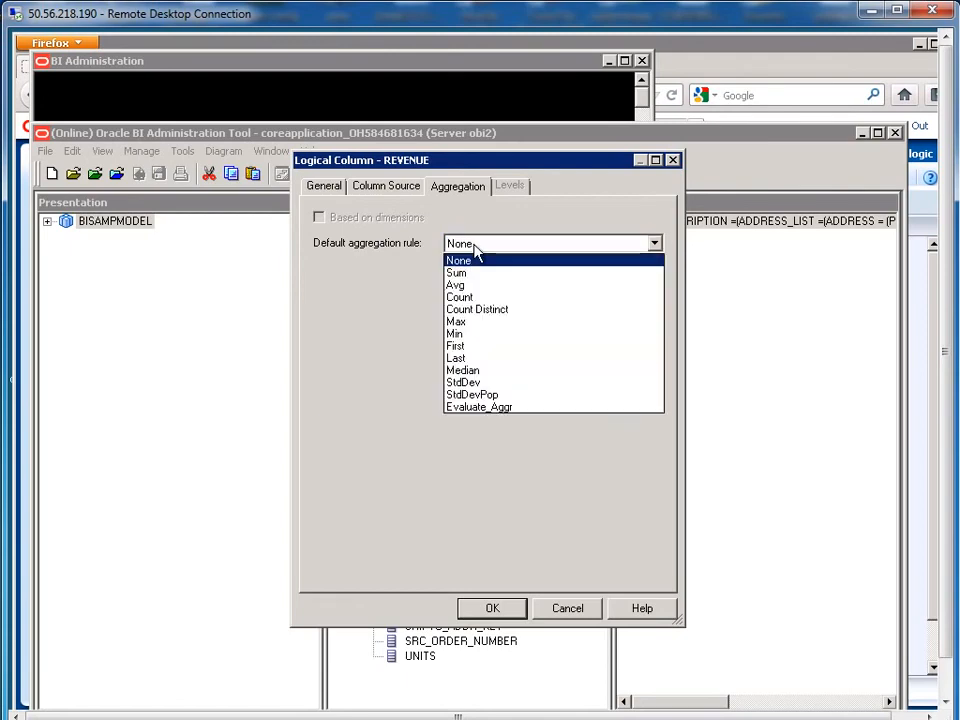
left_click(476, 274)
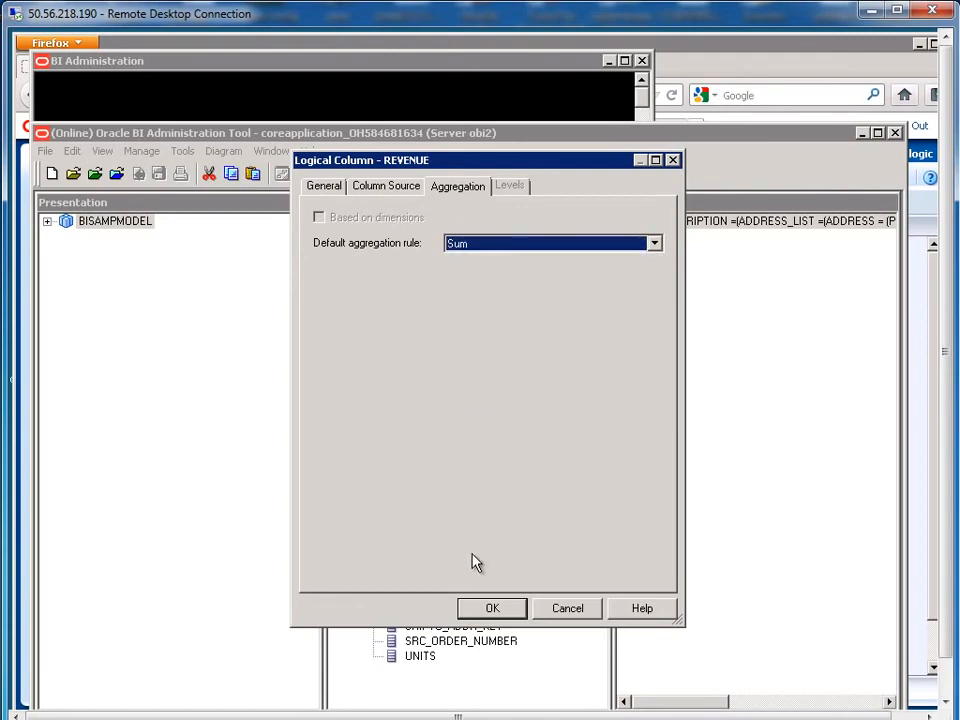
left_click(490, 607)
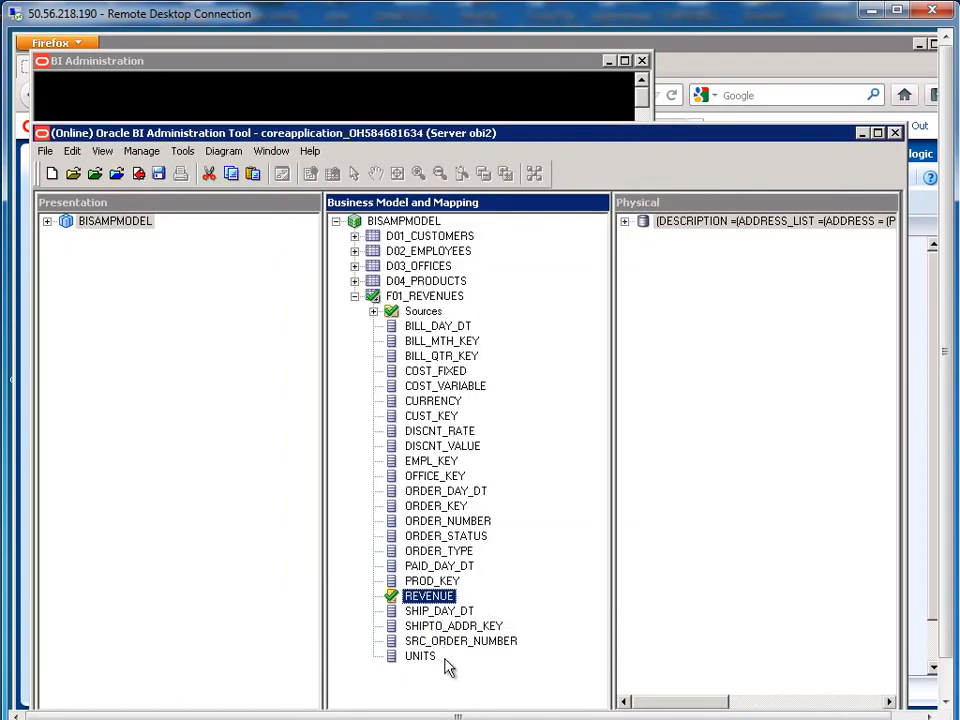
Step: Set the UNITS column's default aggregation rule to Sum as well
double_click(420, 656)
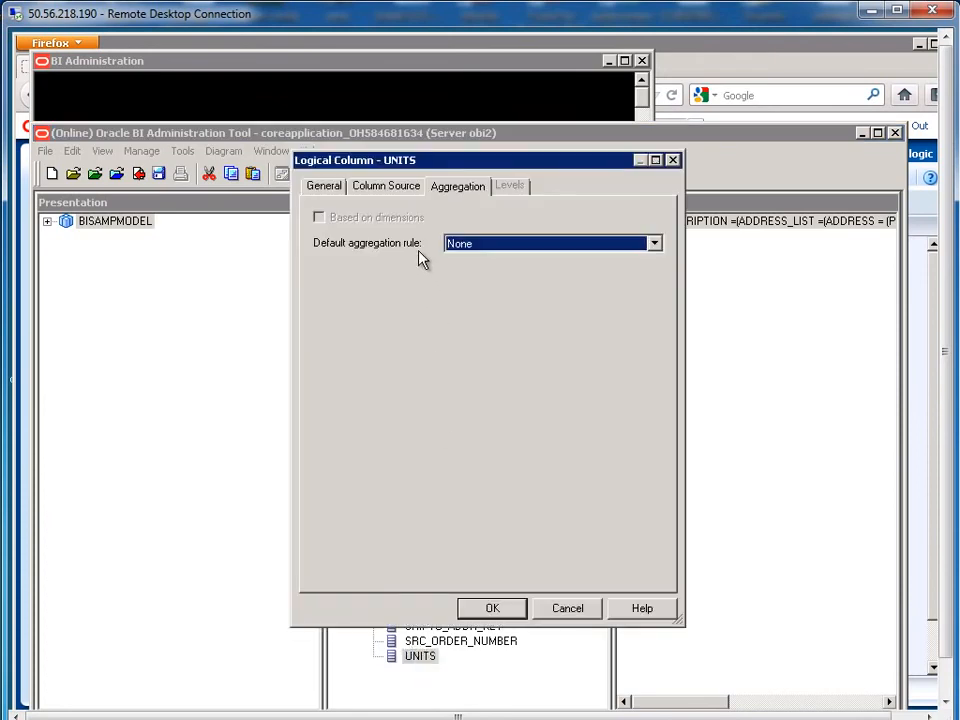
left_click(493, 248)
left_click(482, 273)
left_click(491, 608)
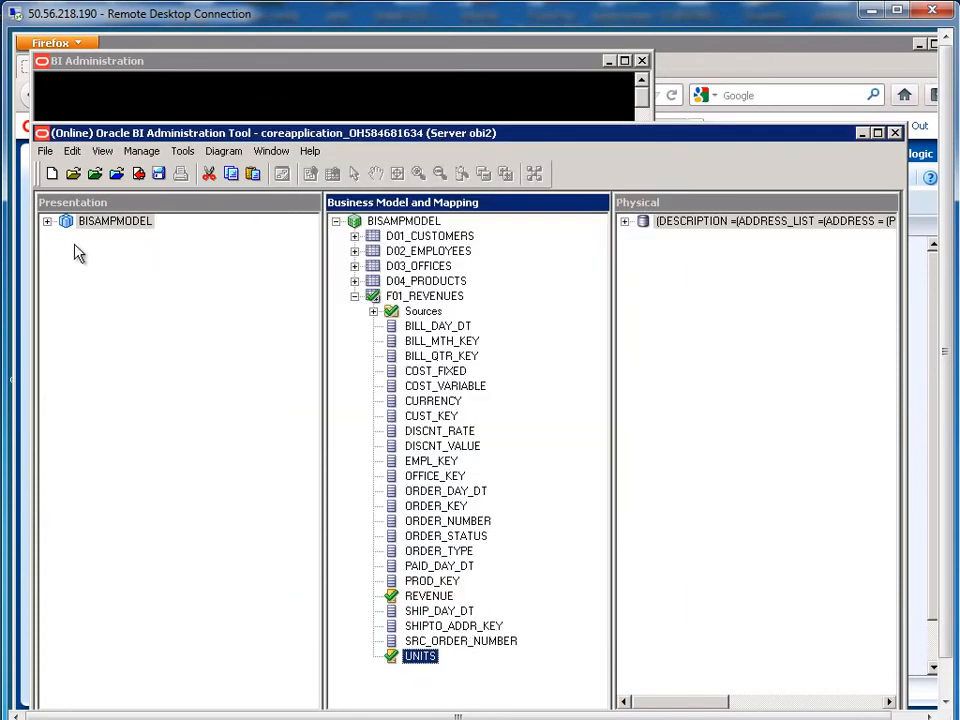
left_click(47, 222)
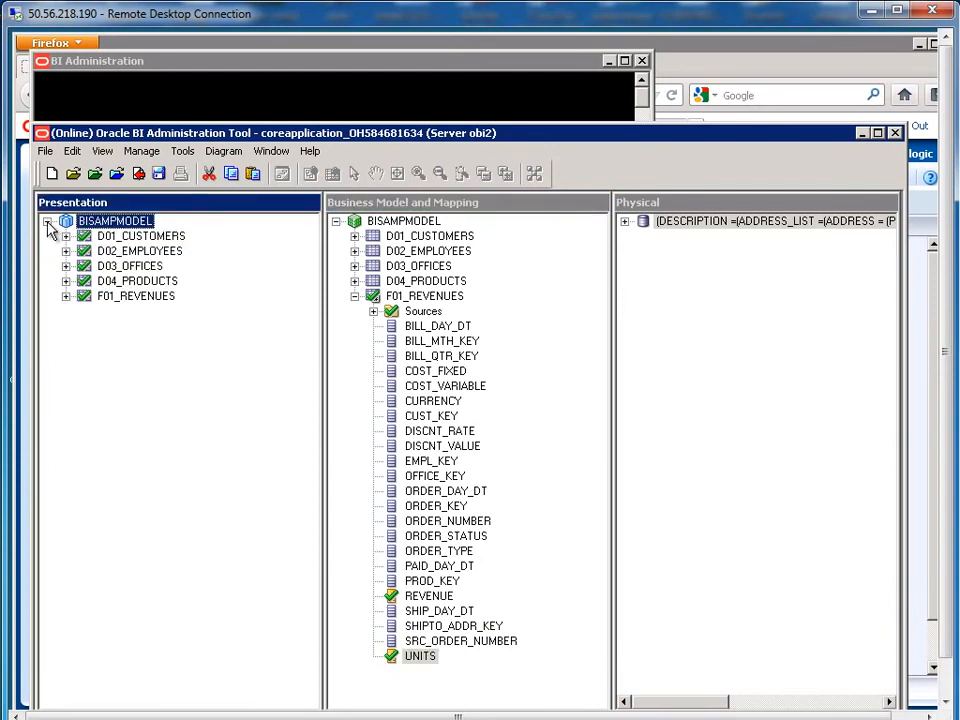
Step: Save and check in the repository, passing the global consistency check
left_click(66, 297)
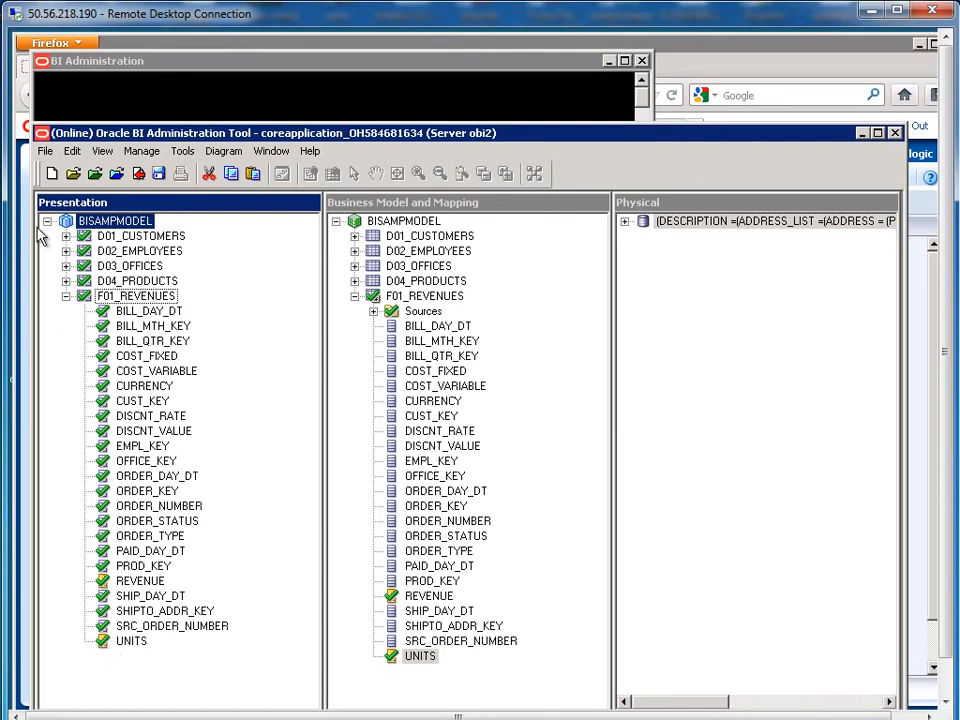
left_click(46, 152)
left_click(88, 250)
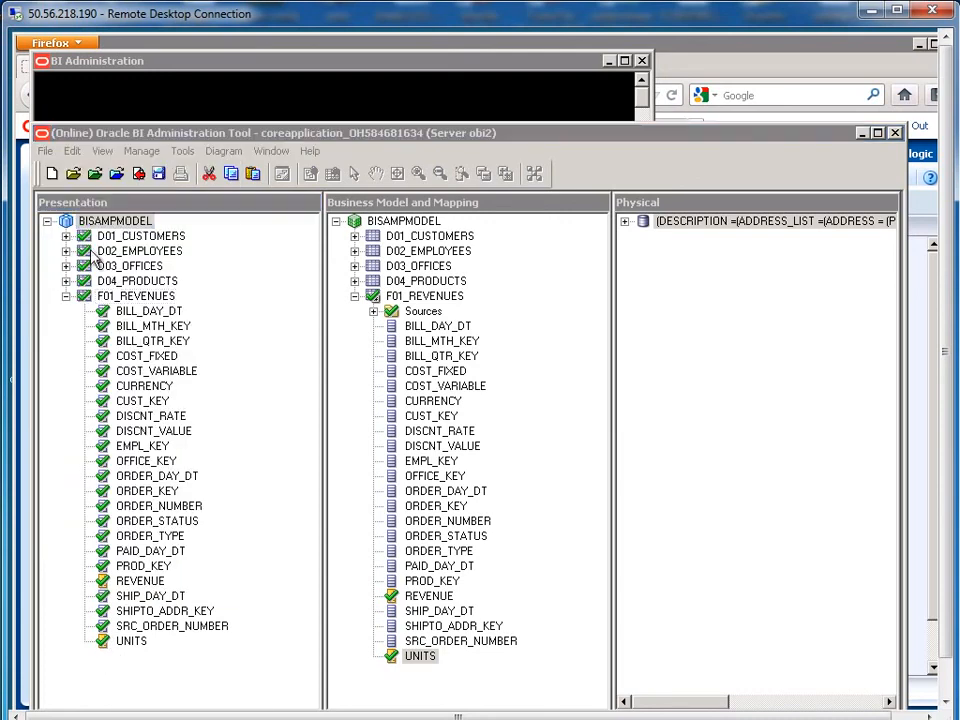
left_click(480, 470)
left_click(398, 470)
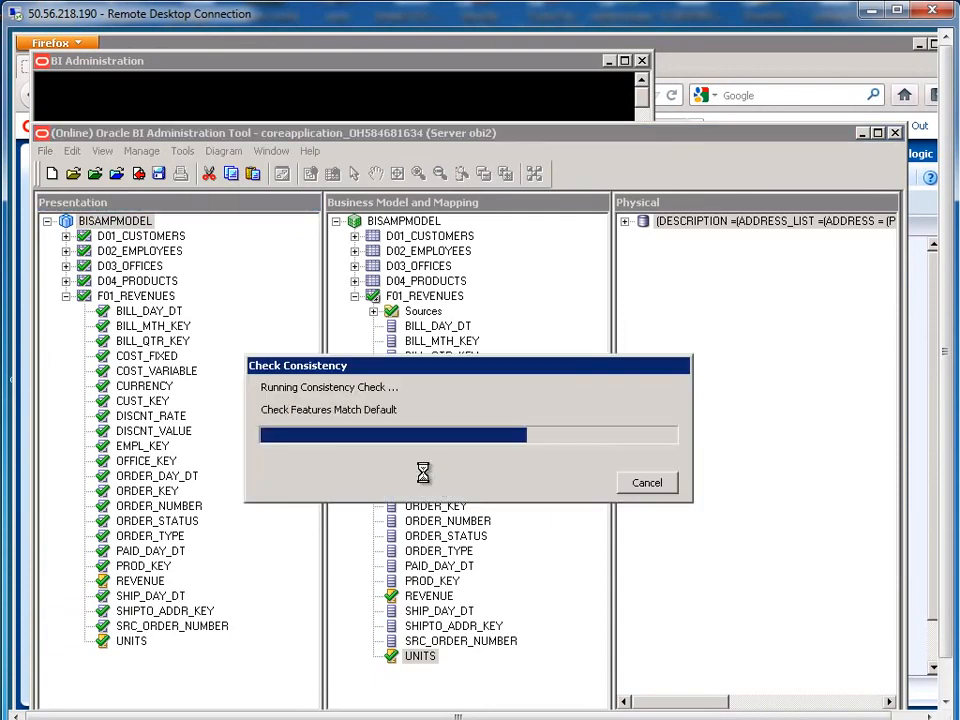
left_click(607, 480)
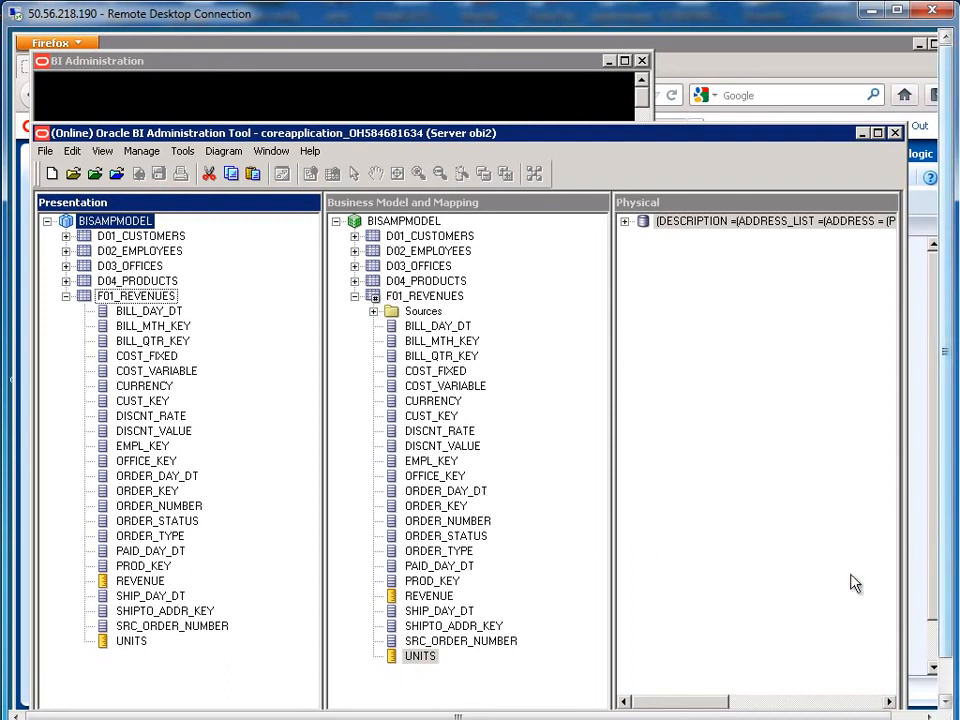
left_click_drag(943, 619, 943, 662)
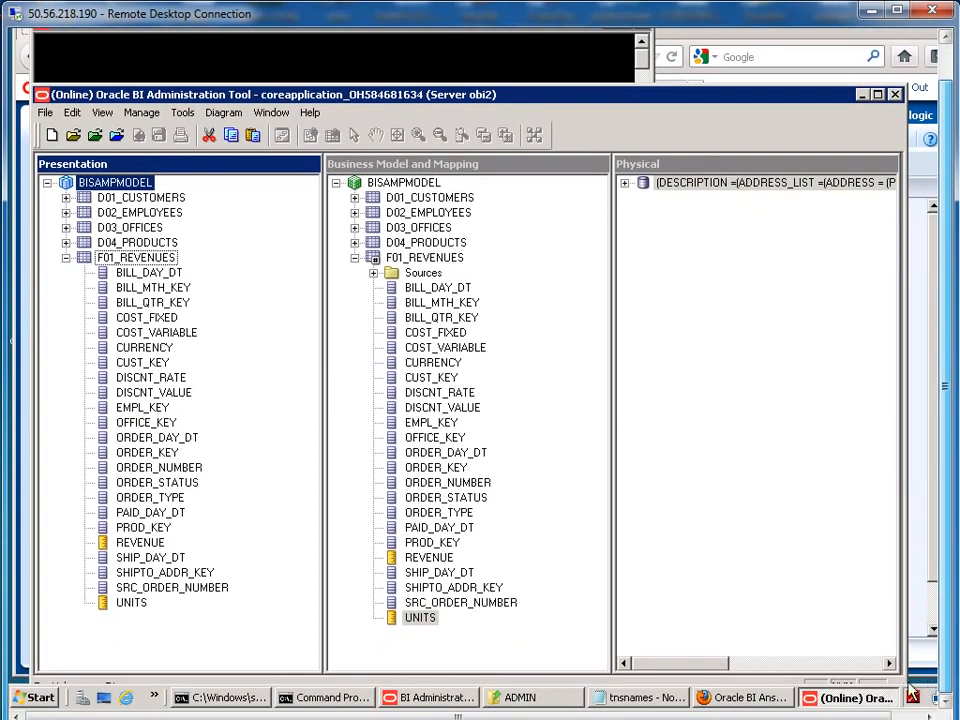
left_click(735, 698)
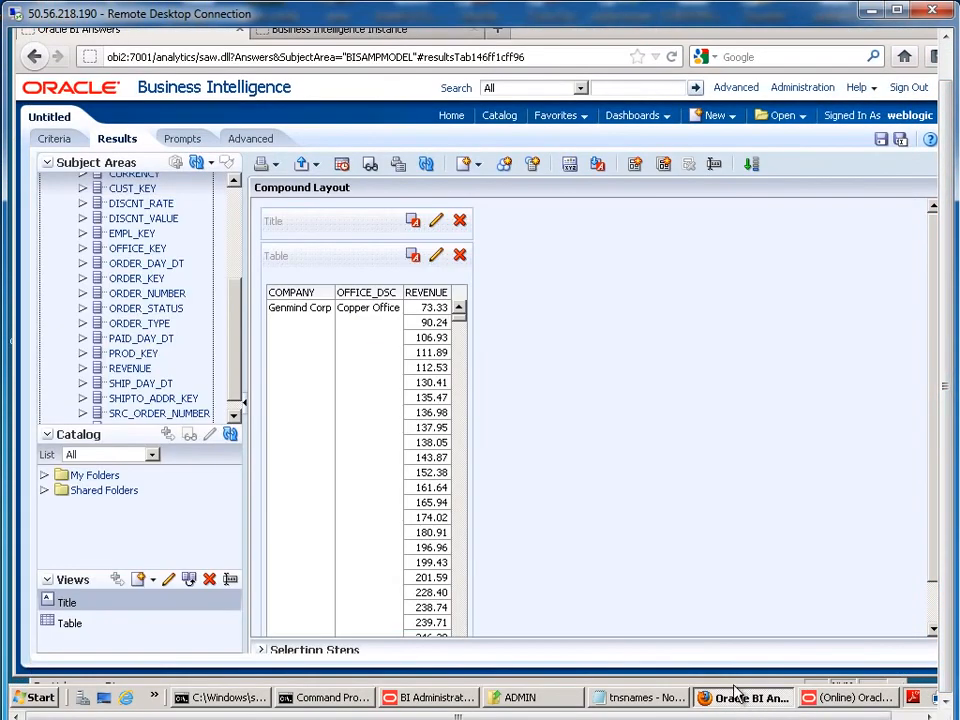
Step: Reload server metadata, refresh the Subject Areas display, and expand F01_REVENUES
left_click(206, 162)
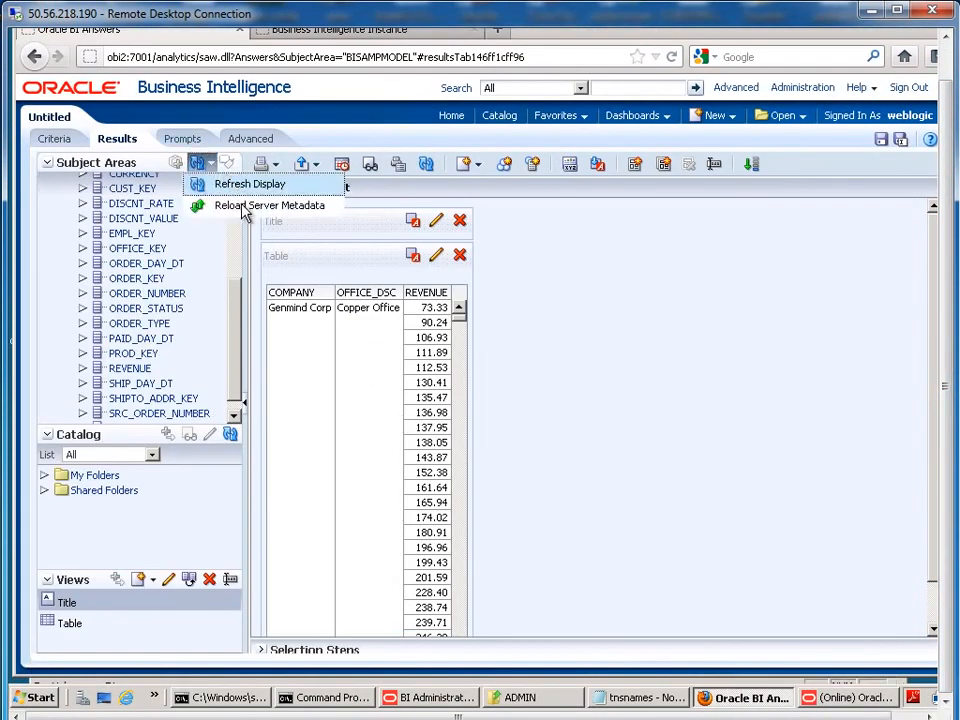
left_click(240, 205)
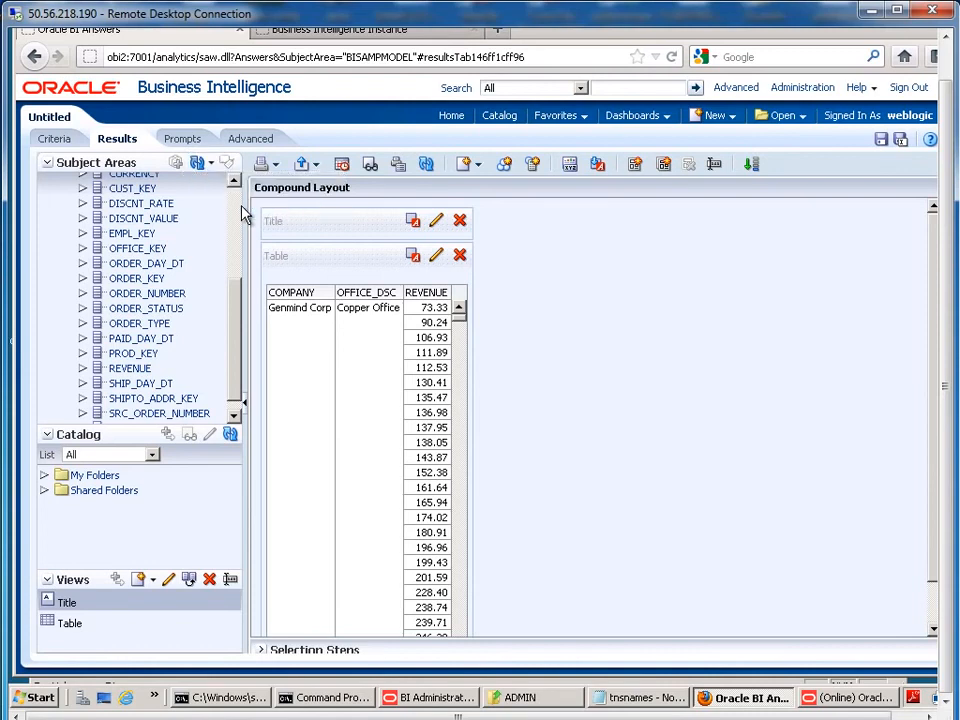
left_click(210, 163)
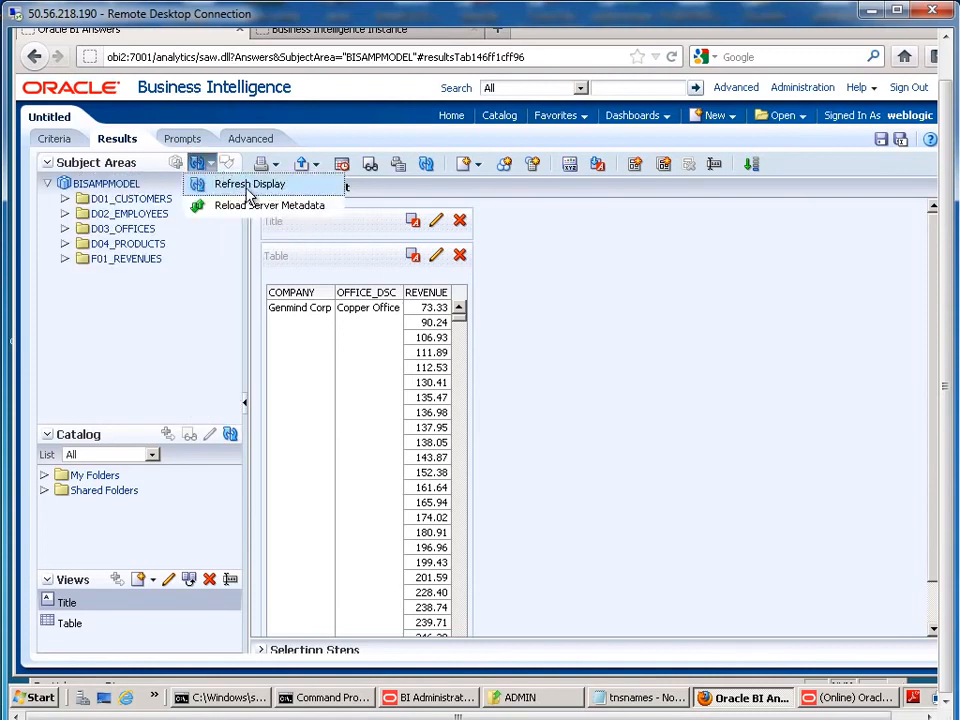
left_click(200, 183)
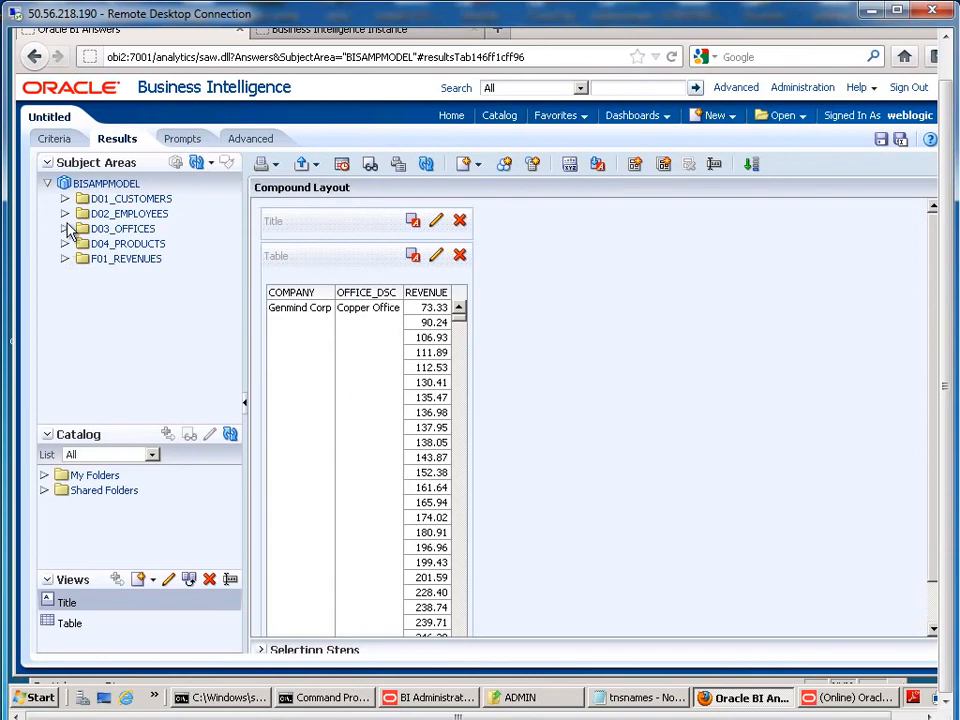
left_click(66, 259)
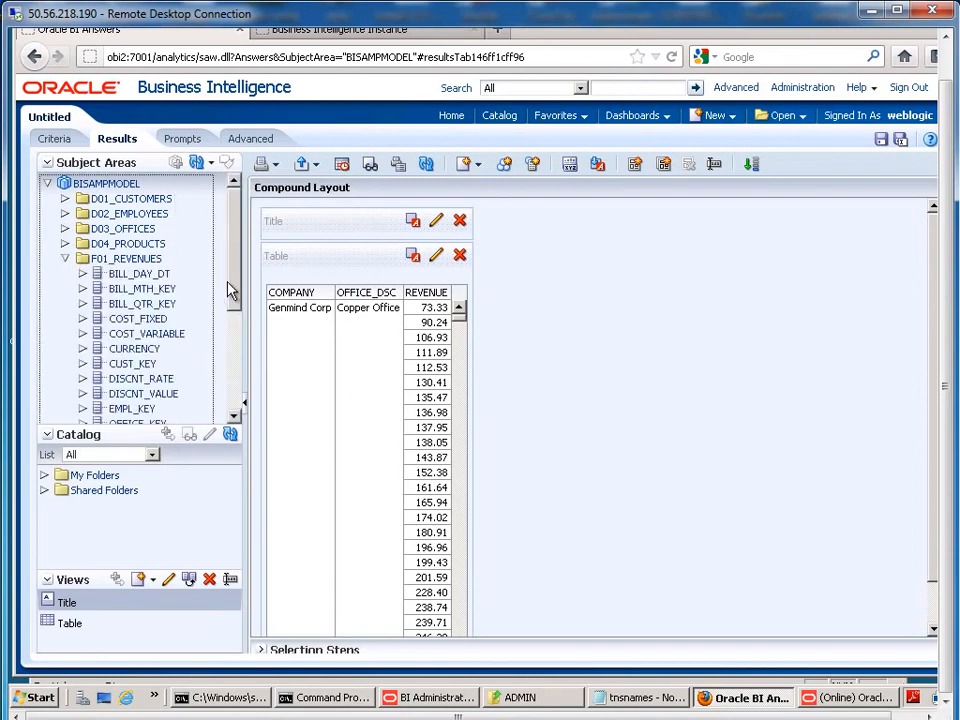
left_click_drag(231, 291, 230, 408)
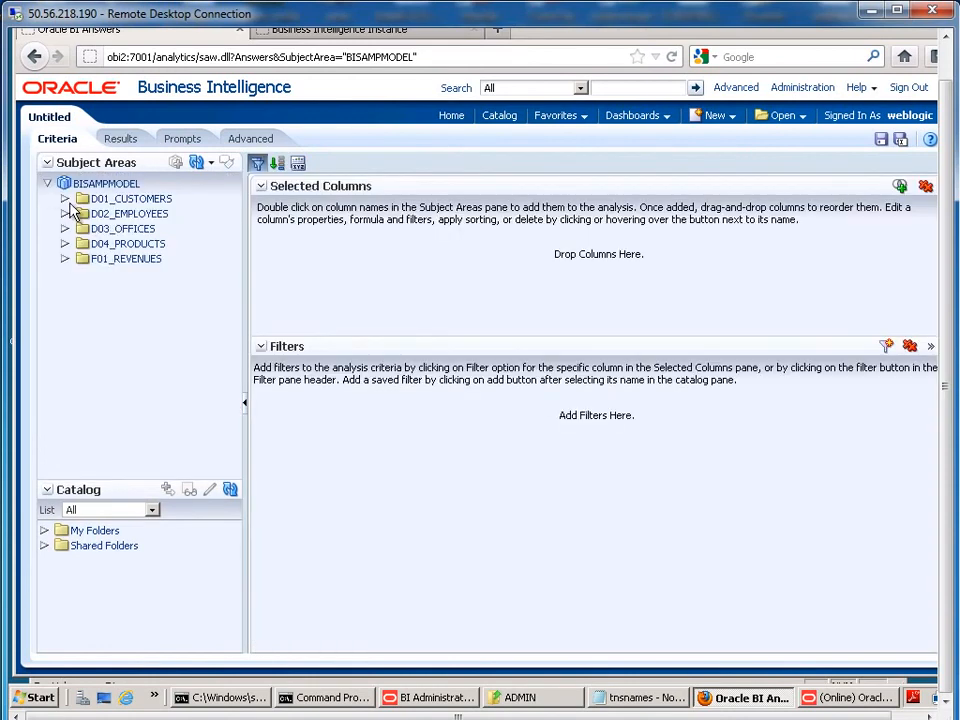
Step: Add D03_OFFICES' OFFICE_DSC and F01_REVENUES' REVENUE to the analysis and view the results
left_click(65, 228)
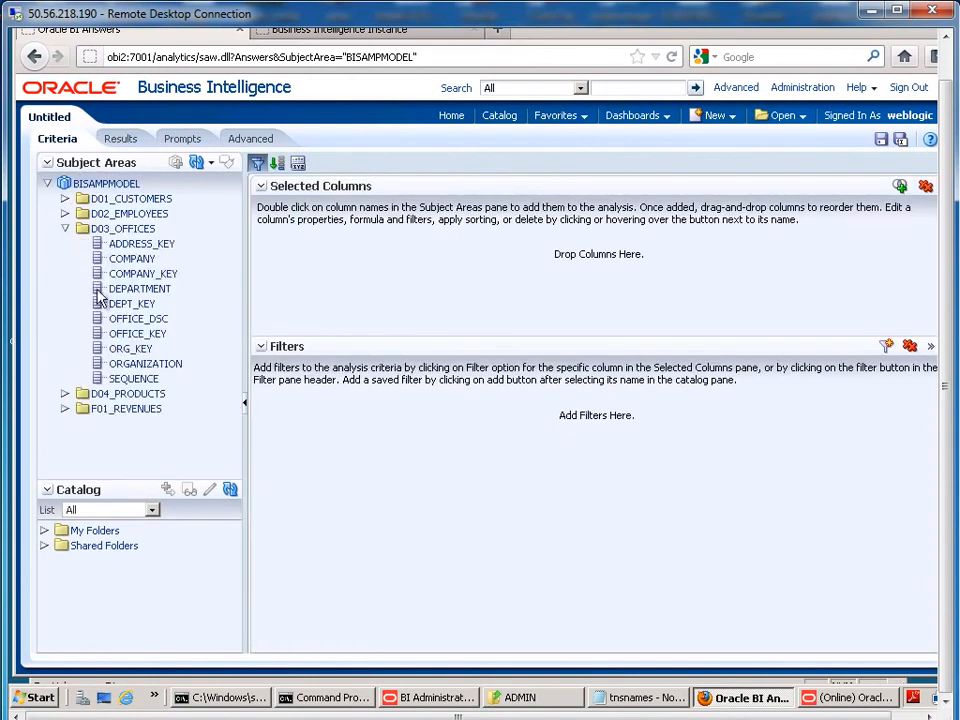
left_click(140, 335)
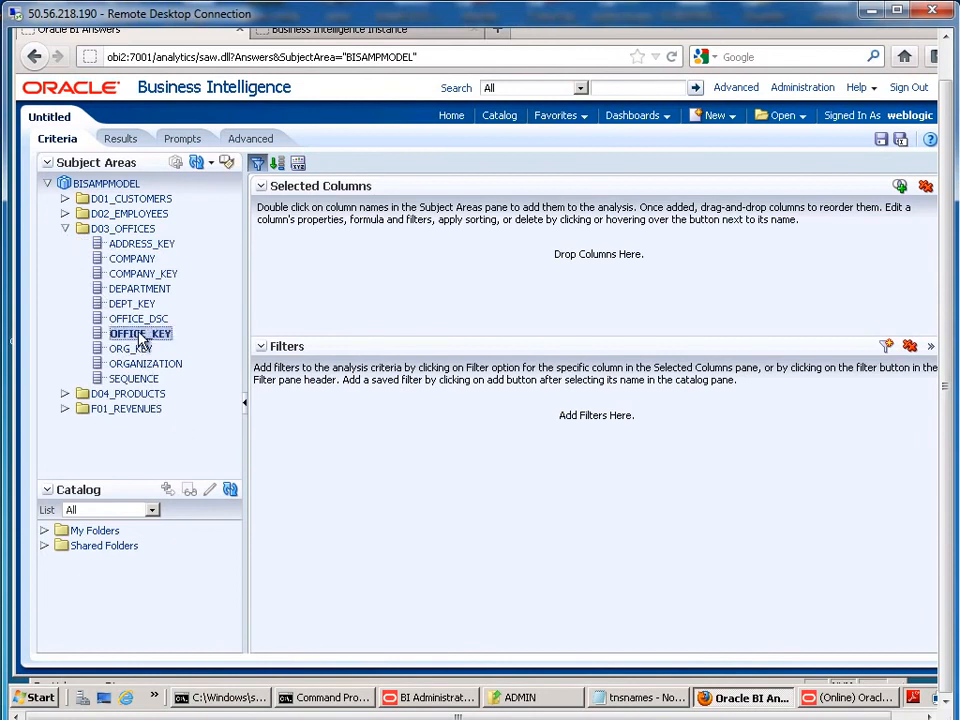
left_click(138, 321)
double_click(138, 321)
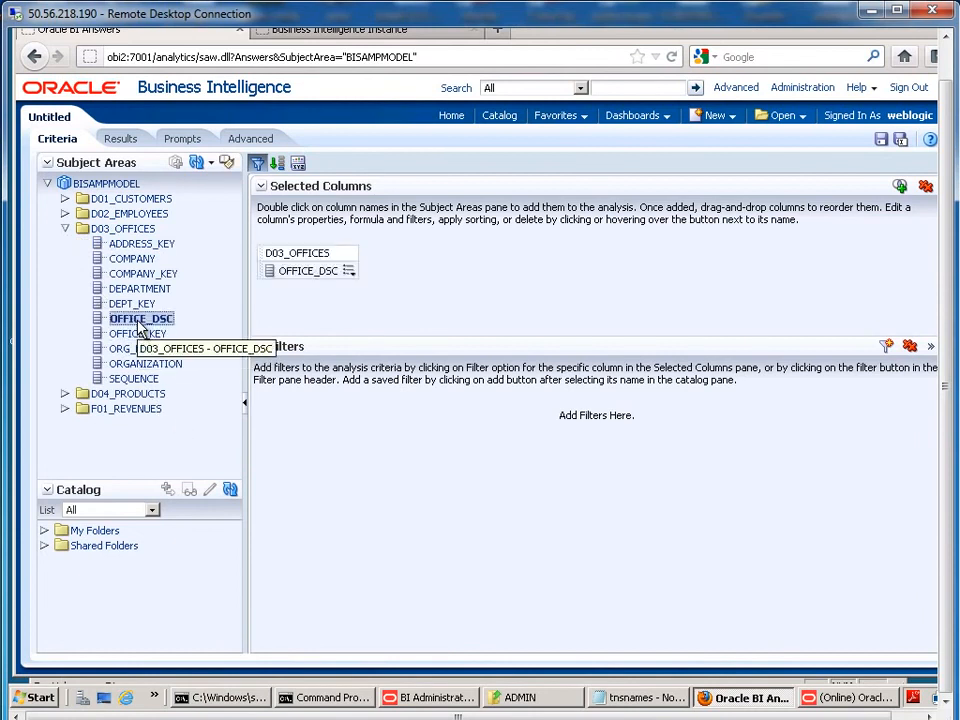
left_click(65, 409)
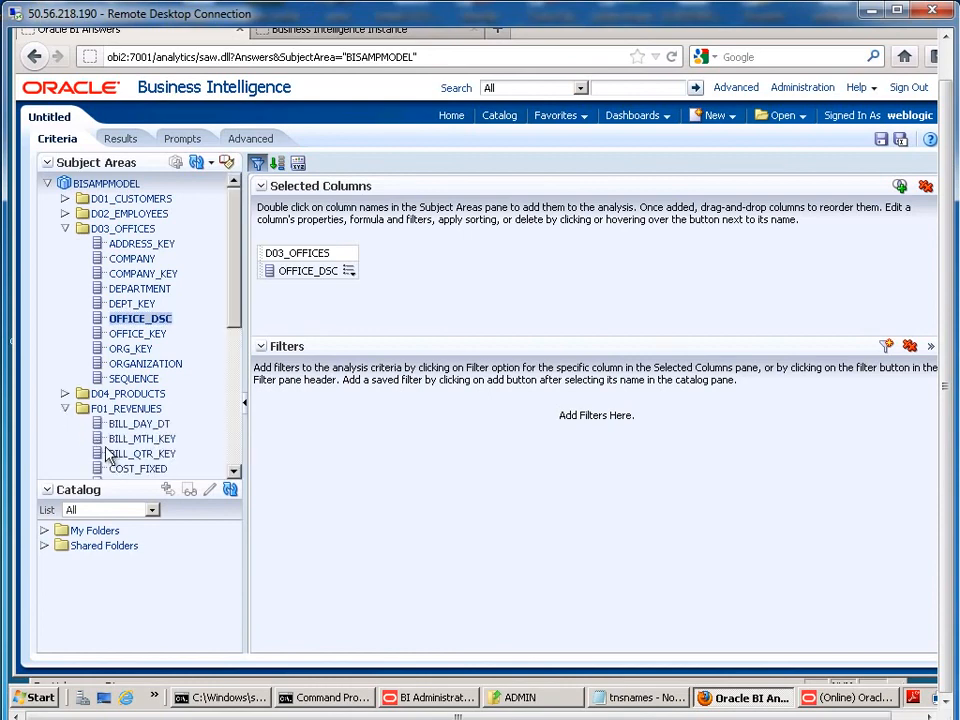
scroll(160, 420, "down", 4)
scroll(165, 414, "down", 3)
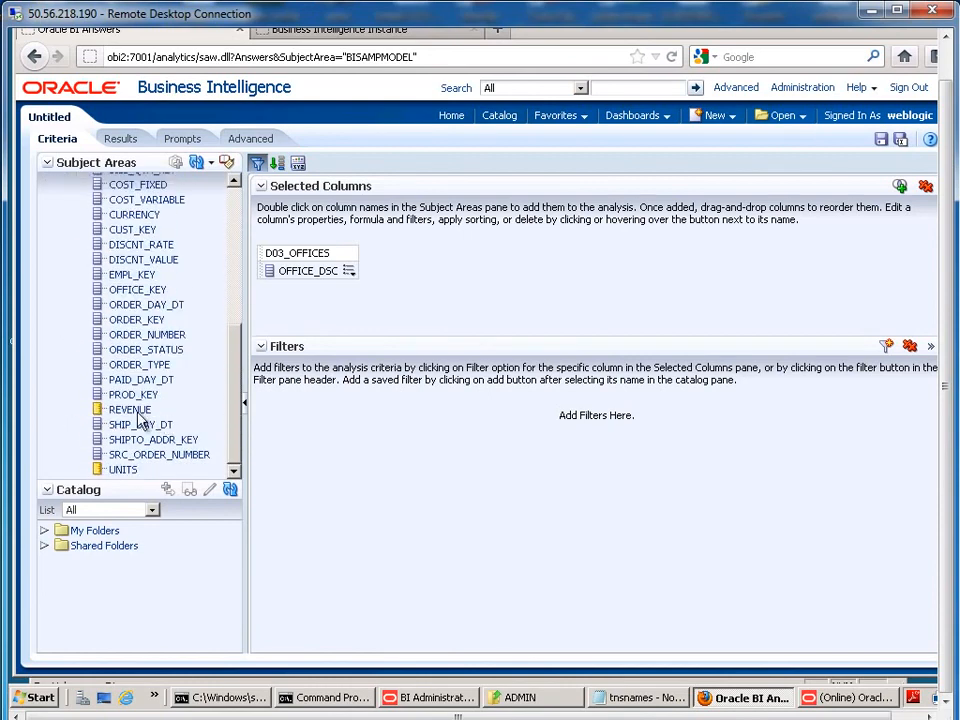
left_click_drag(130, 409, 338, 288)
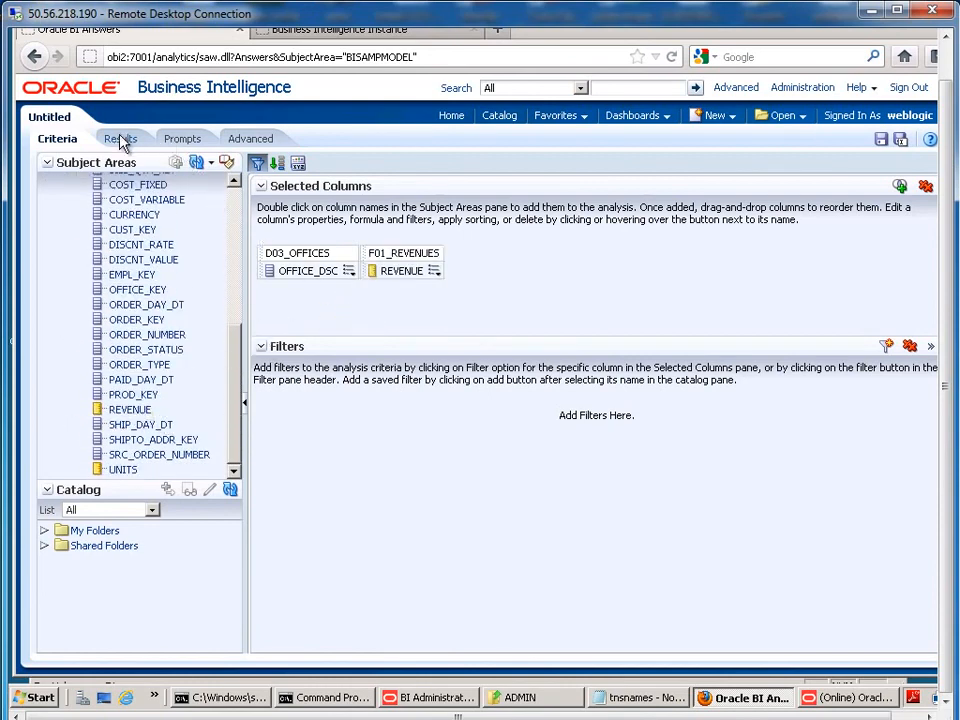
left_click(118, 139)
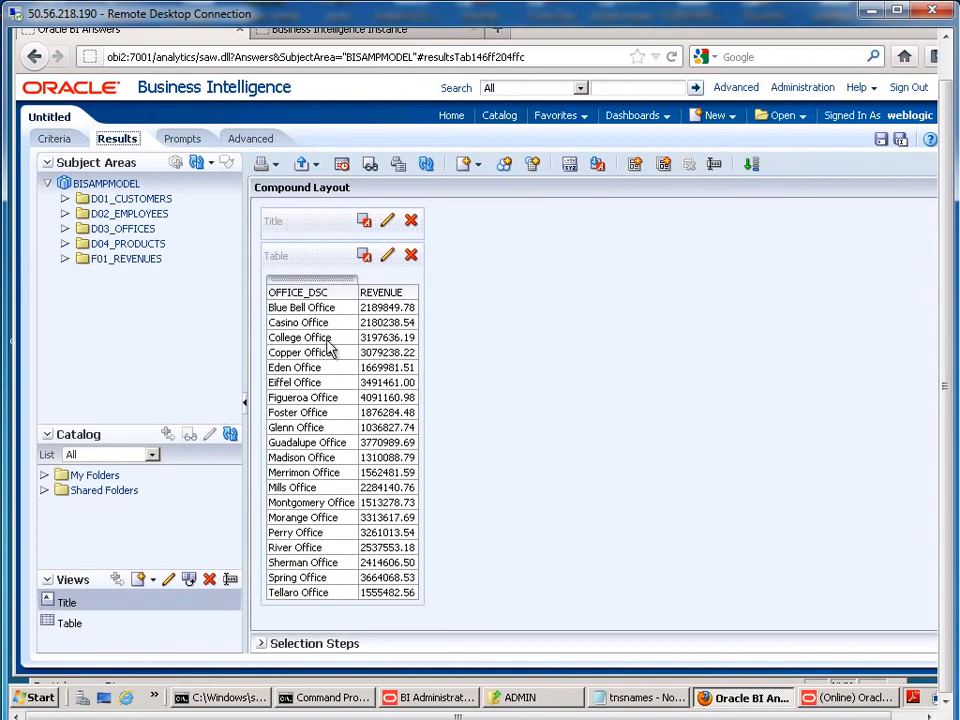
Step: Drag UNITS from F01_REVENUES into the results table after the REVENUE column
left_click(65, 228)
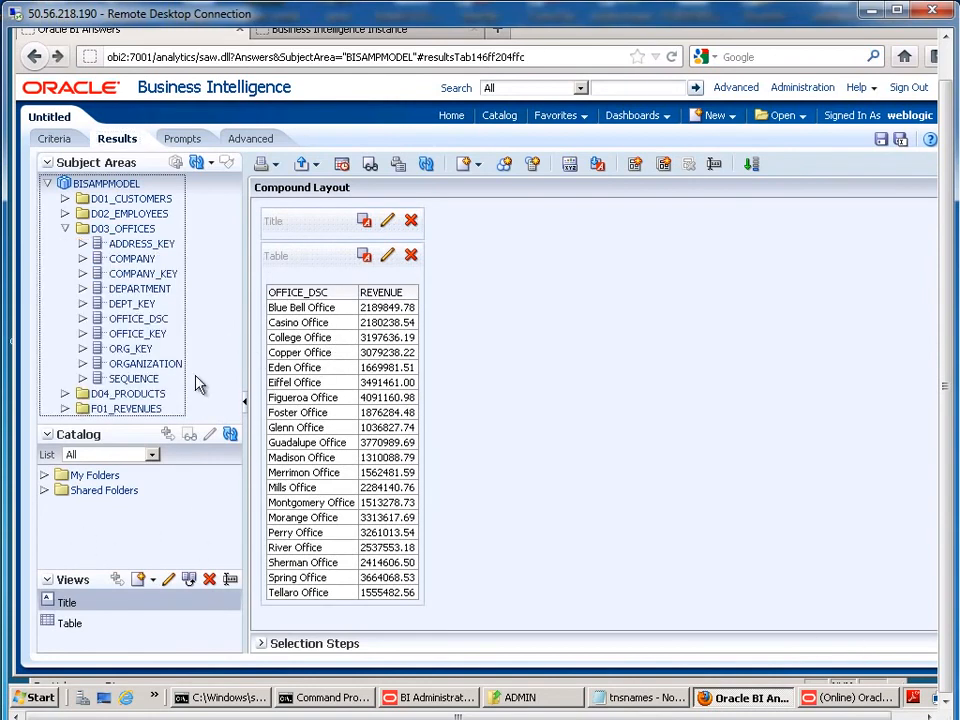
left_click(65, 409)
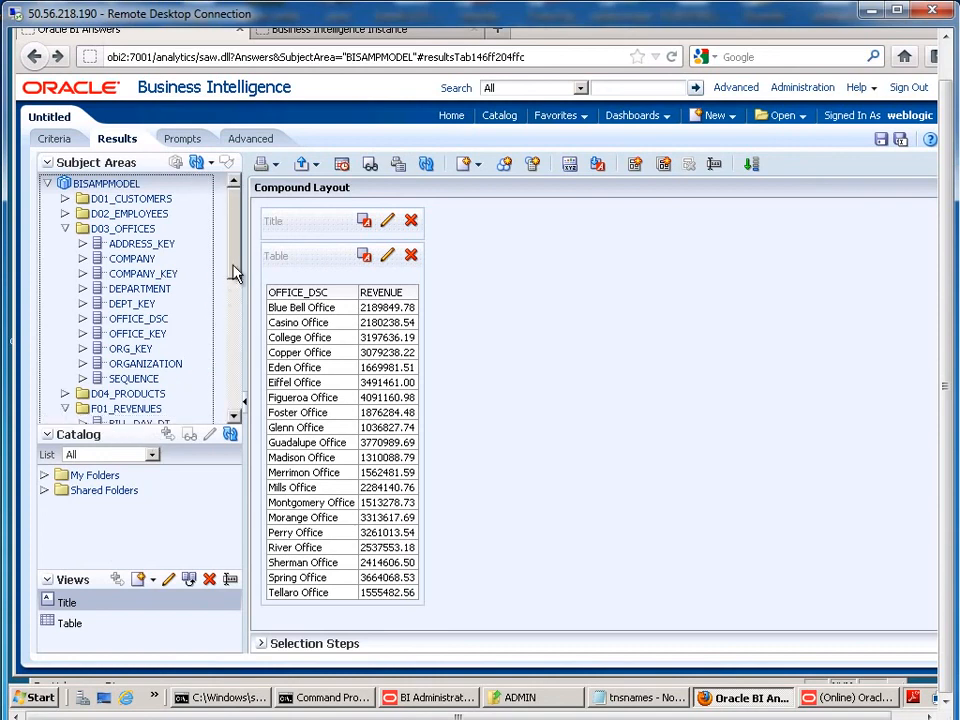
scroll(233, 273, "down", 5)
left_click_drag(124, 416, 430, 405)
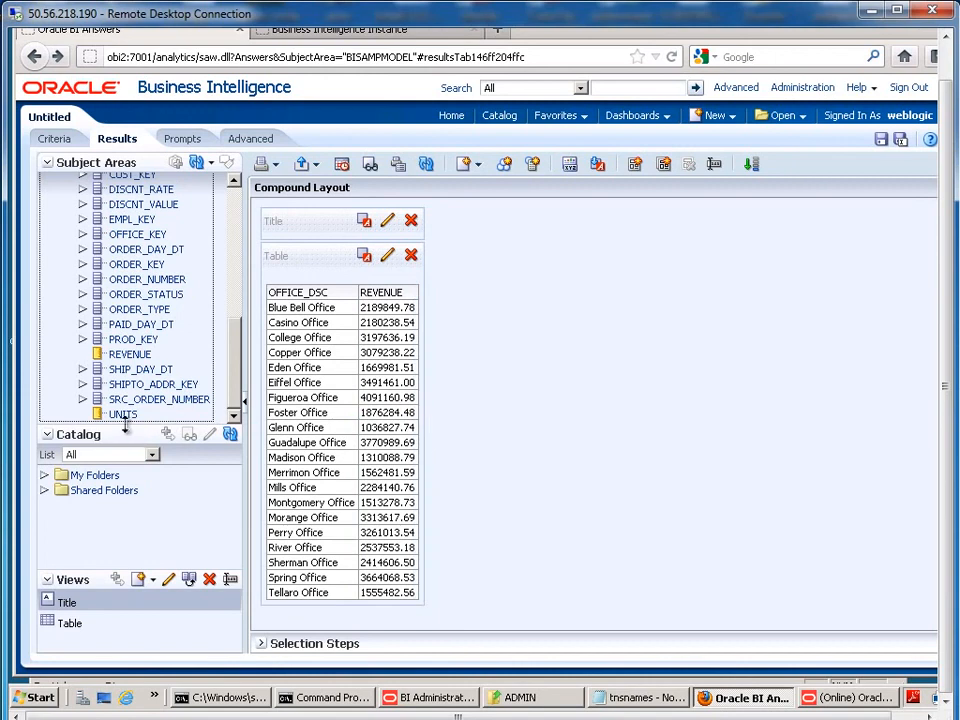
left_click_drag(124, 420, 415, 425)
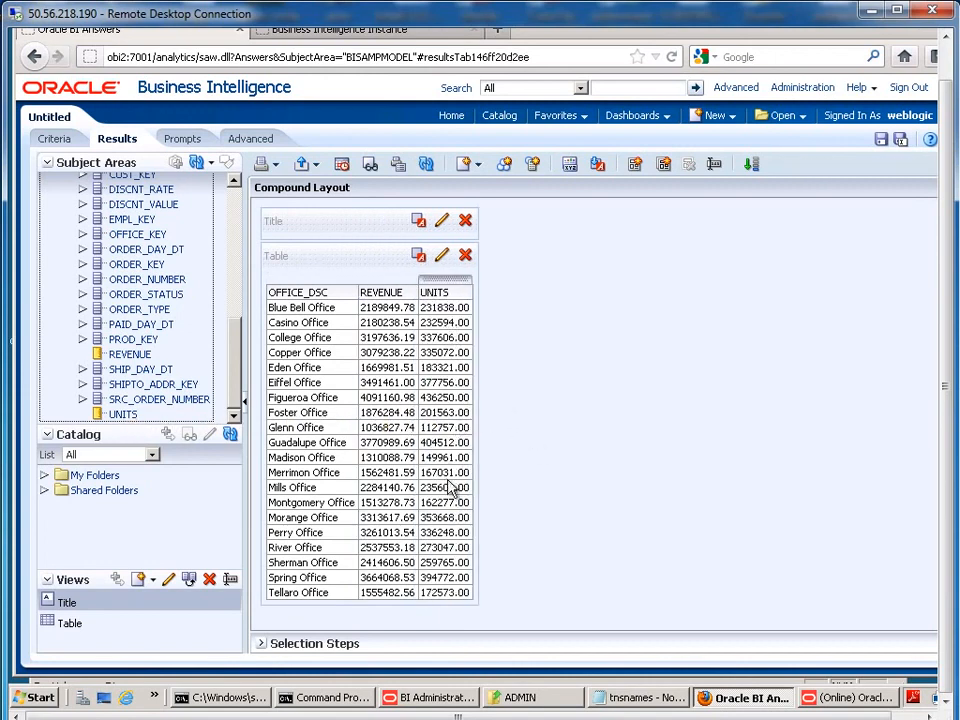